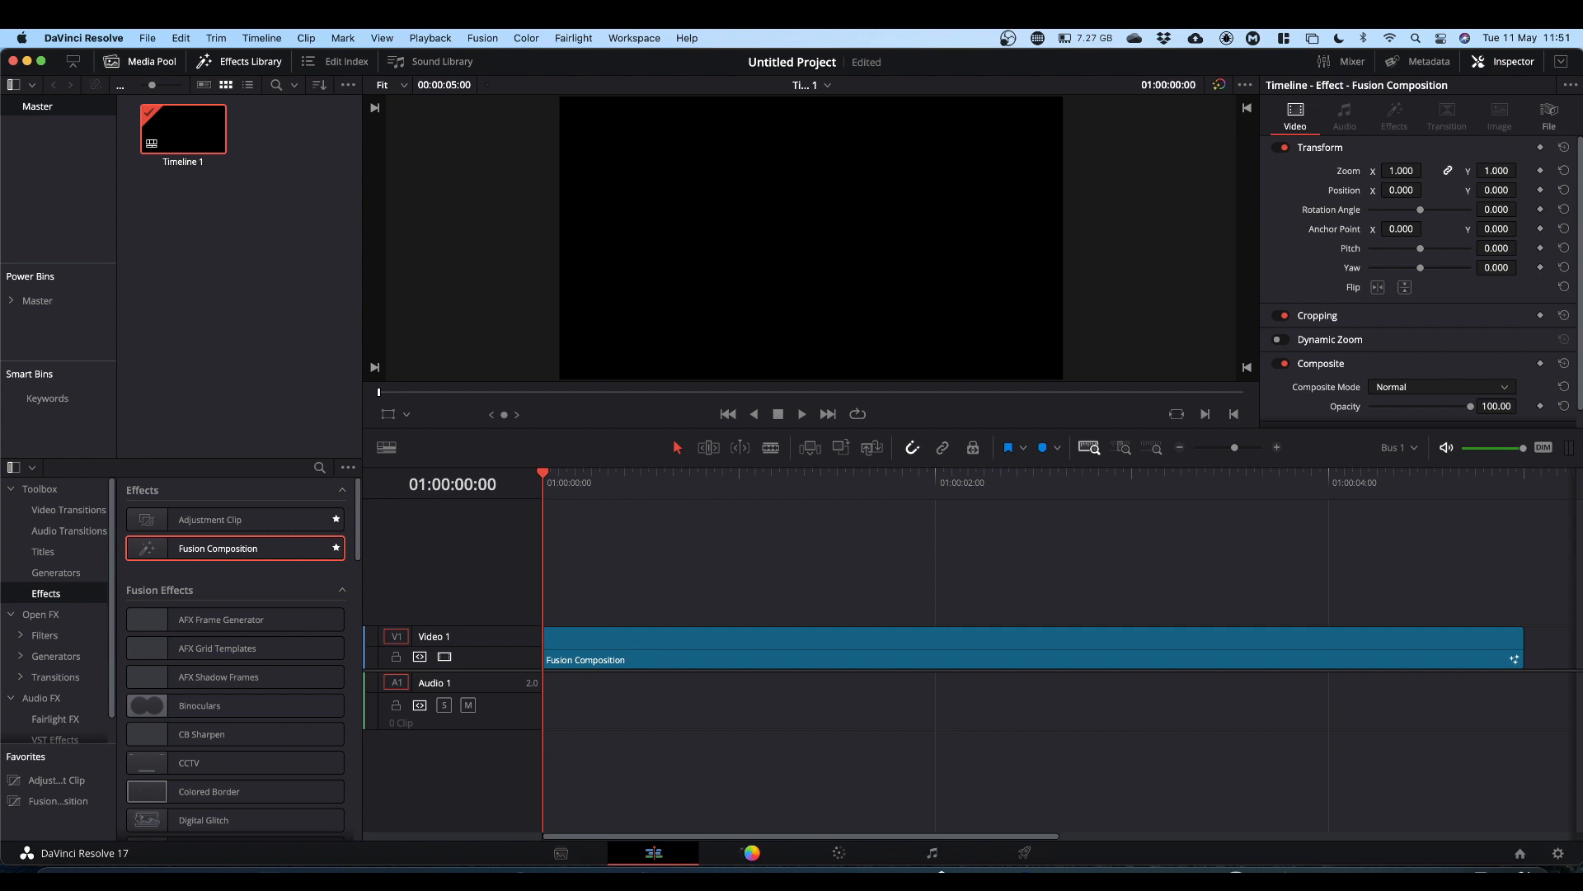
# Step: Open the Fusion page and move the MediaOut1 node toward the right of the node area
pyautogui.click(752, 854)
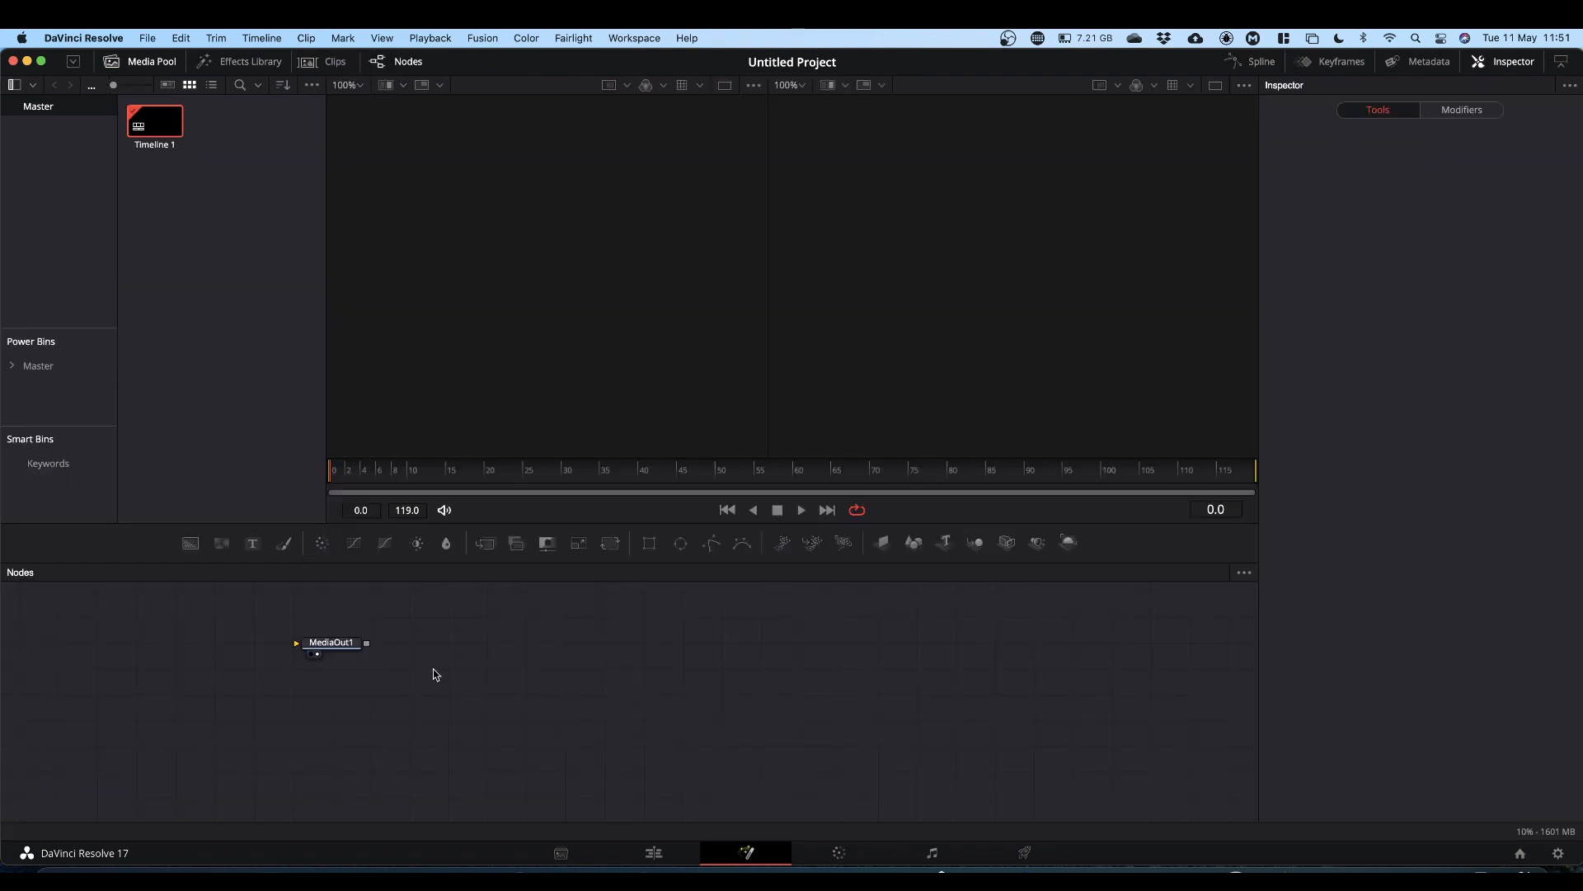
pyautogui.moveTo(342, 645); pyautogui.dragTo(1025, 718)
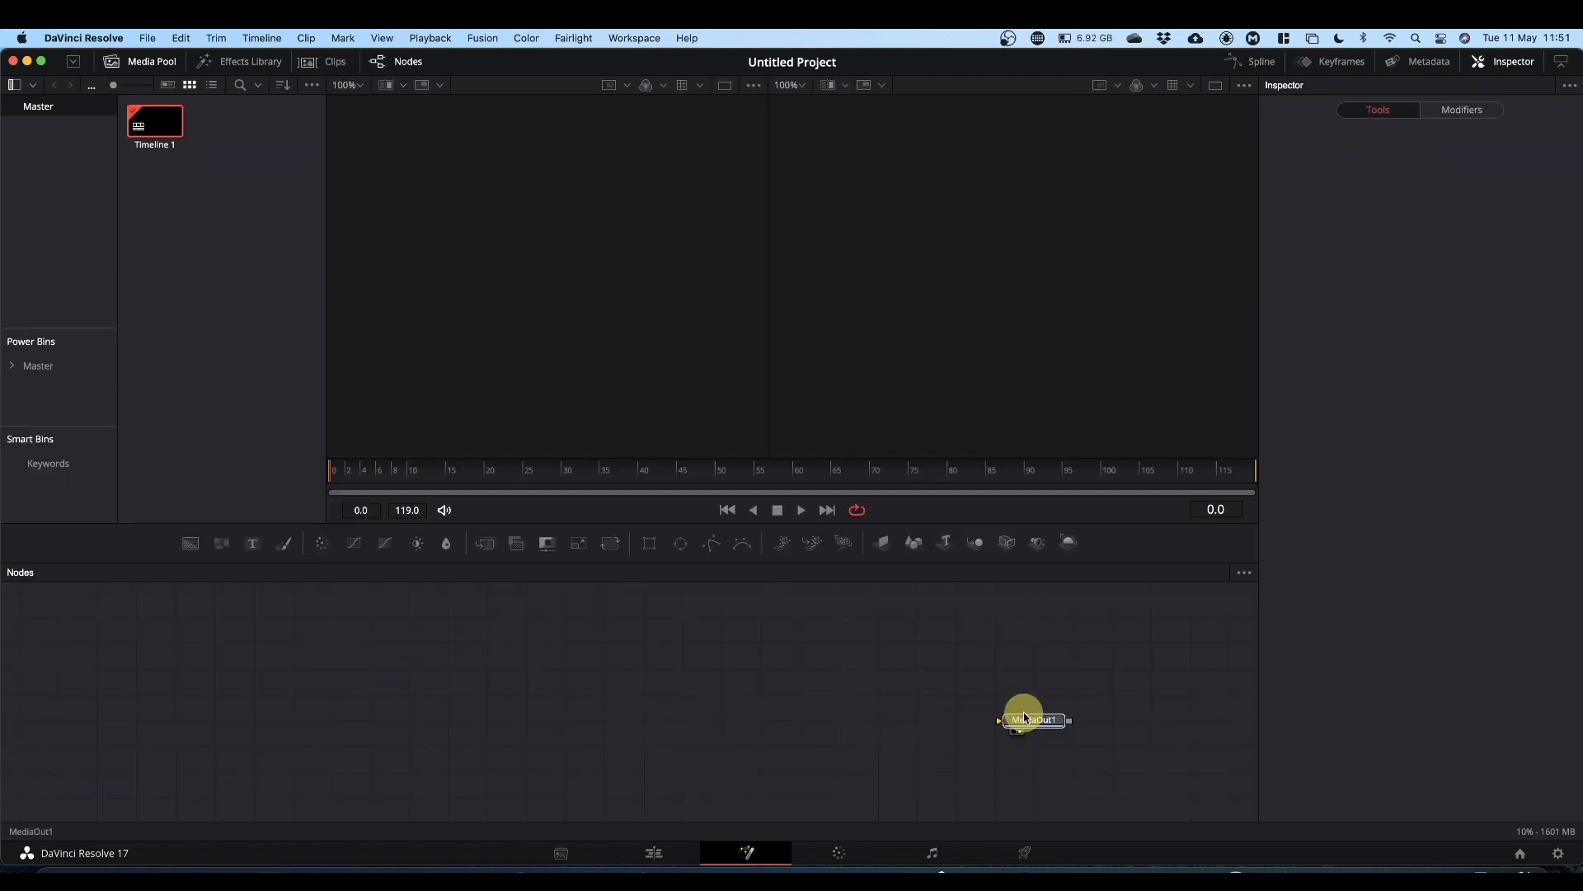
pyautogui.click(1029, 705)
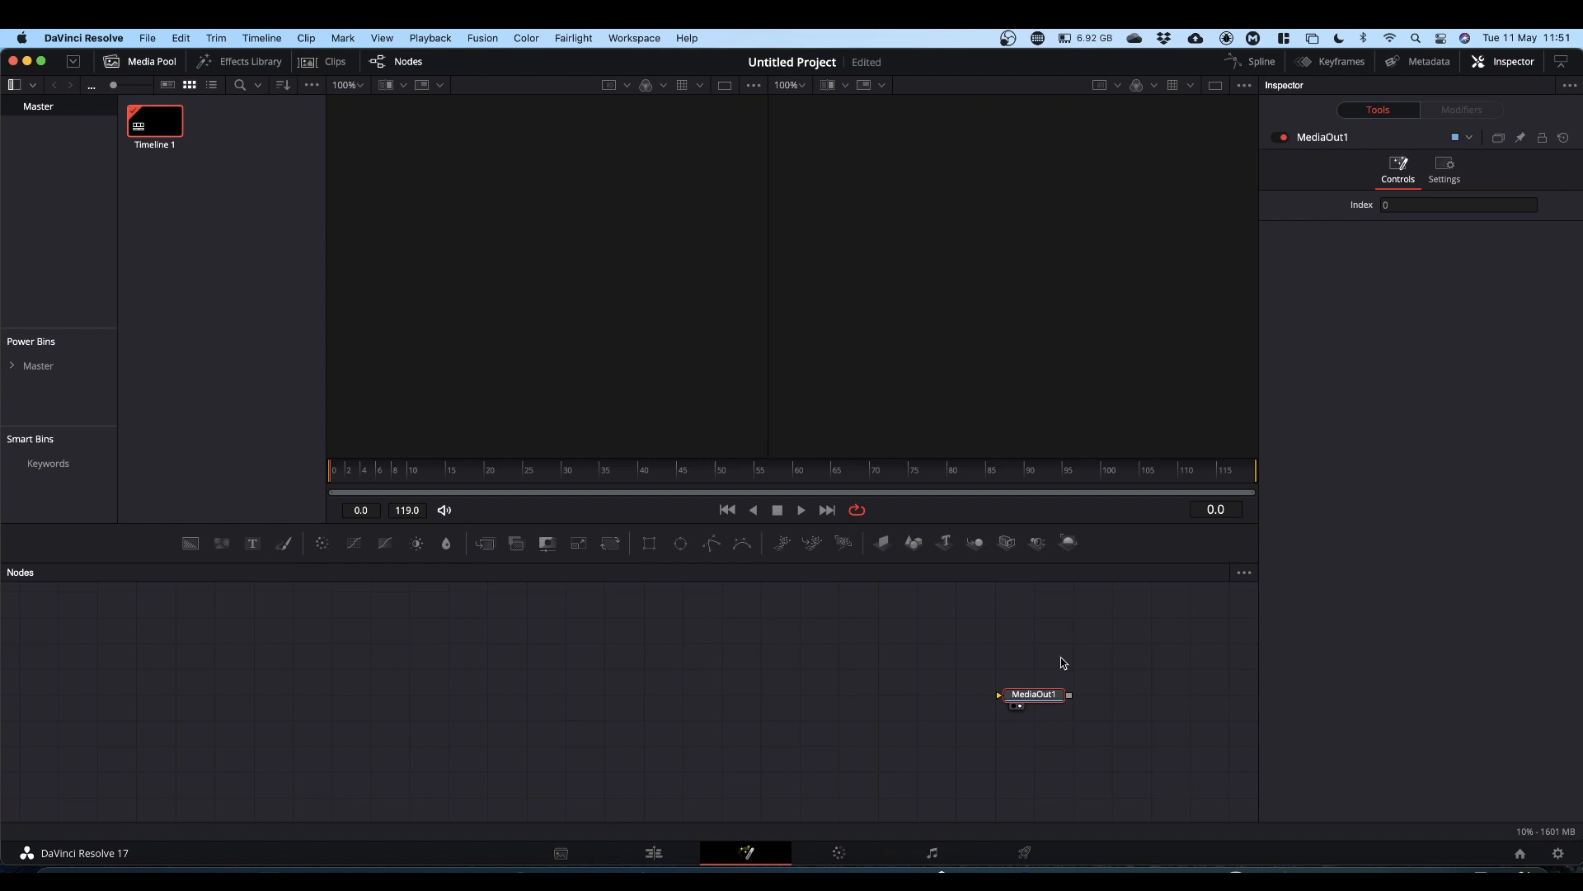
# Step: Add a Loader node to the node area by searching the tool list for loader
pyautogui.click(325, 693)
pyautogui.hotkey('shift', 'space')
pyautogui.write('loader')
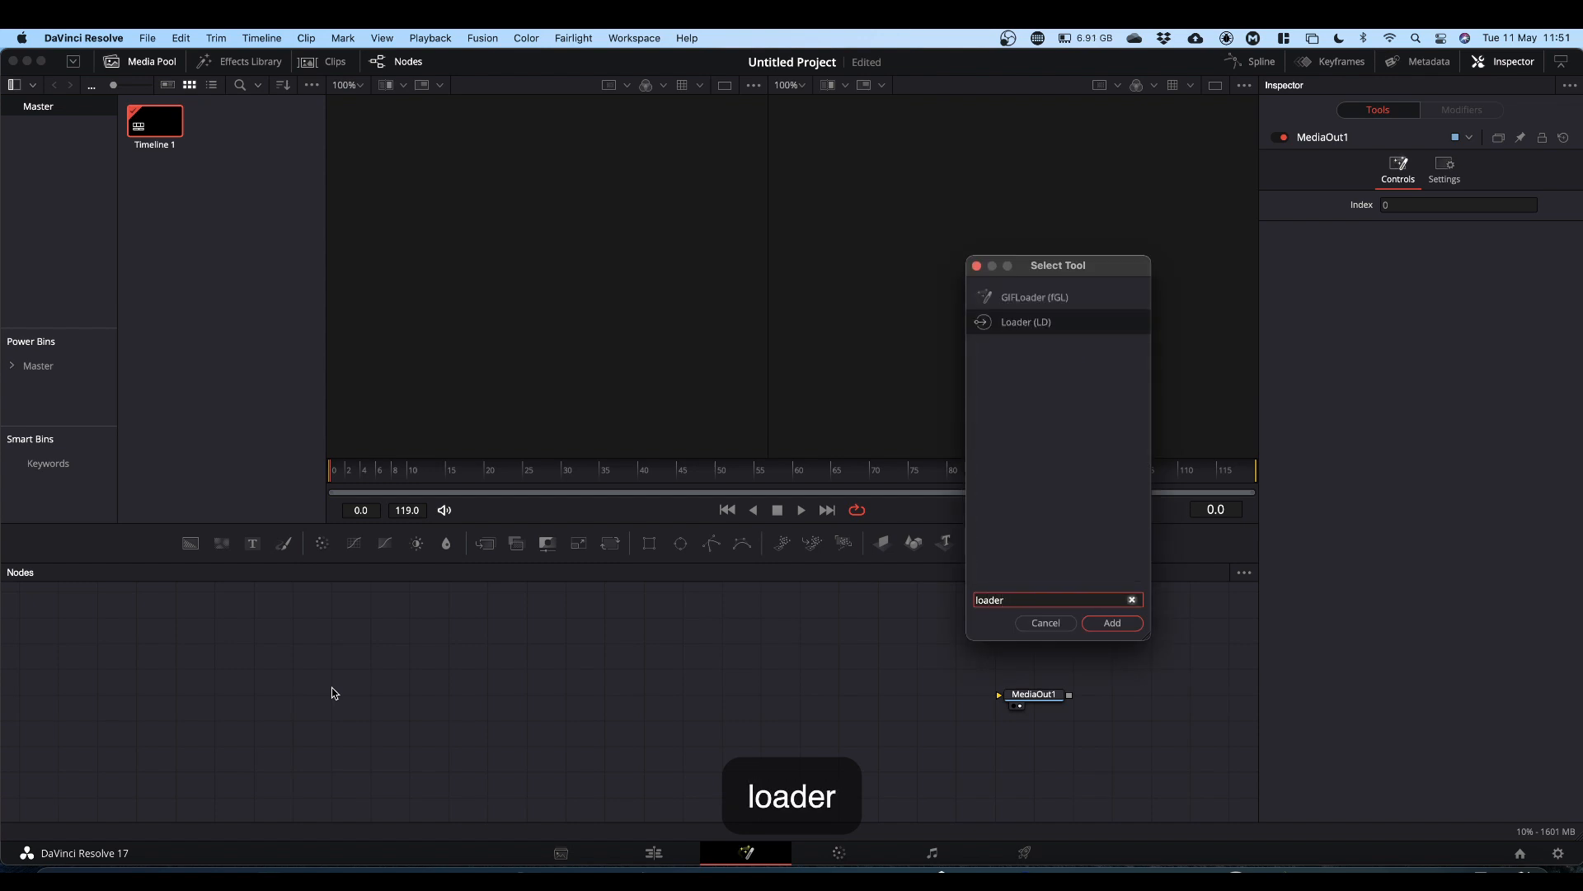
pyautogui.press('Return')
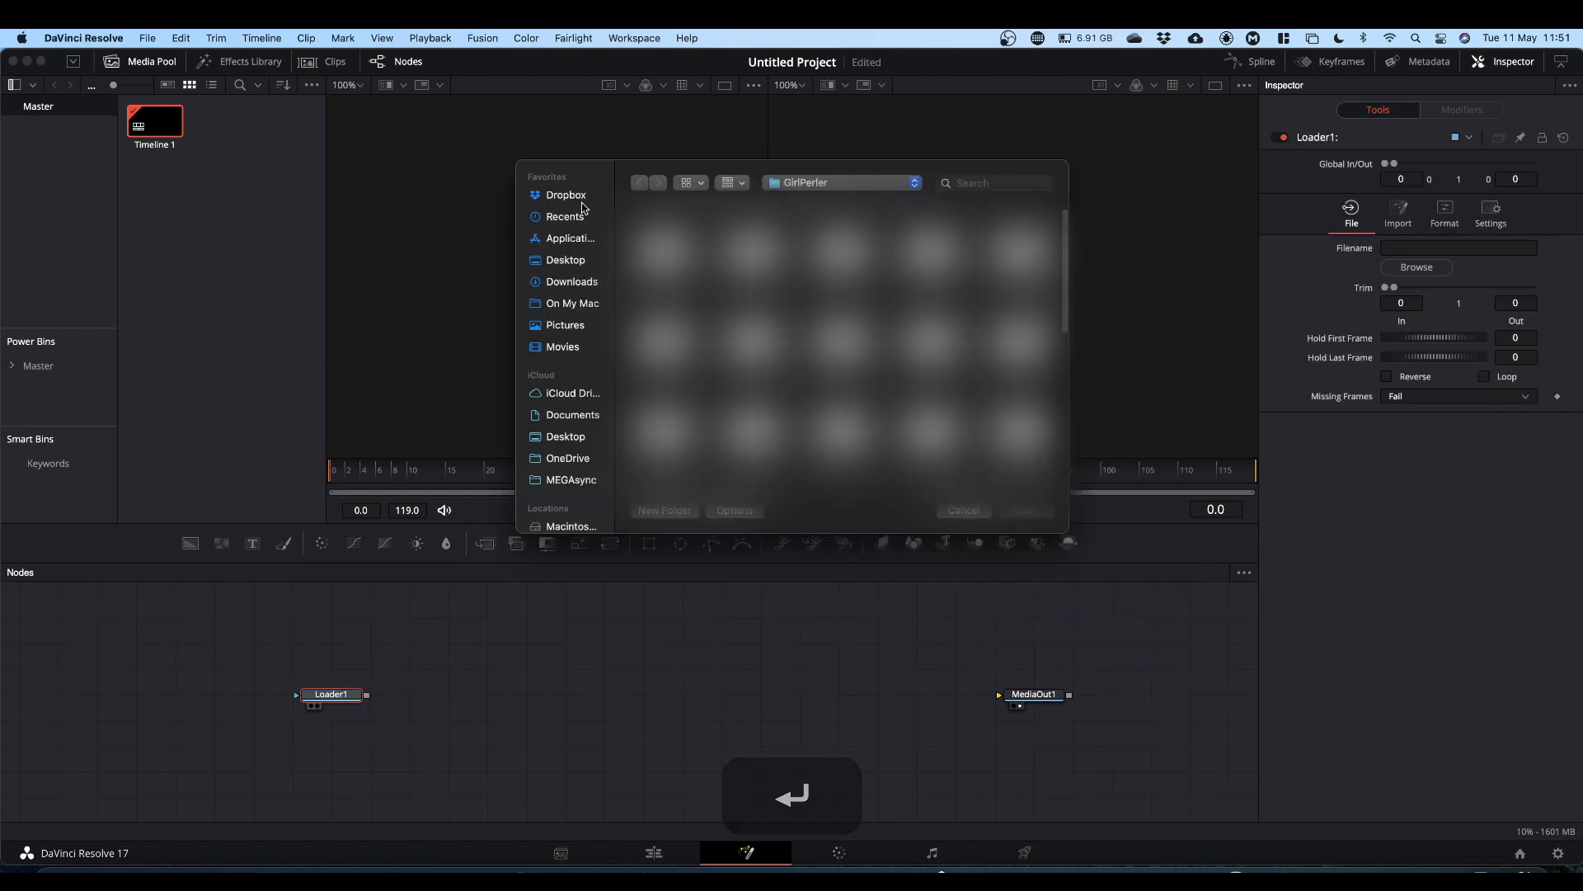
# Step: Load JabaLogo.png from the Jaba folder inside Downloads into the Loader
pyautogui.click(567, 285)
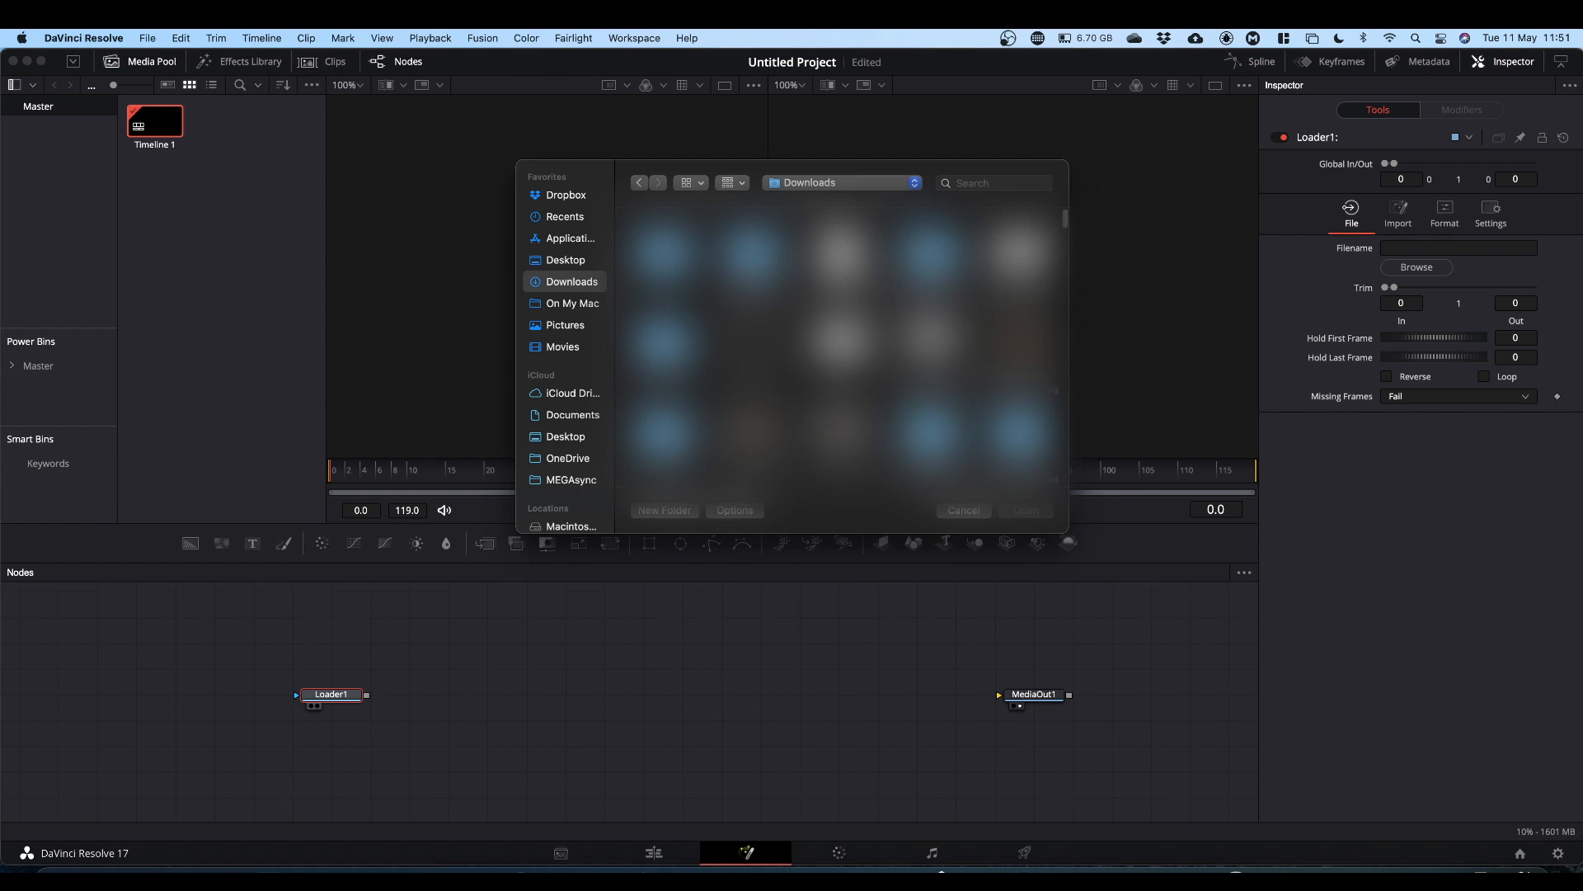
pyautogui.scroll(-2, 842, 351)
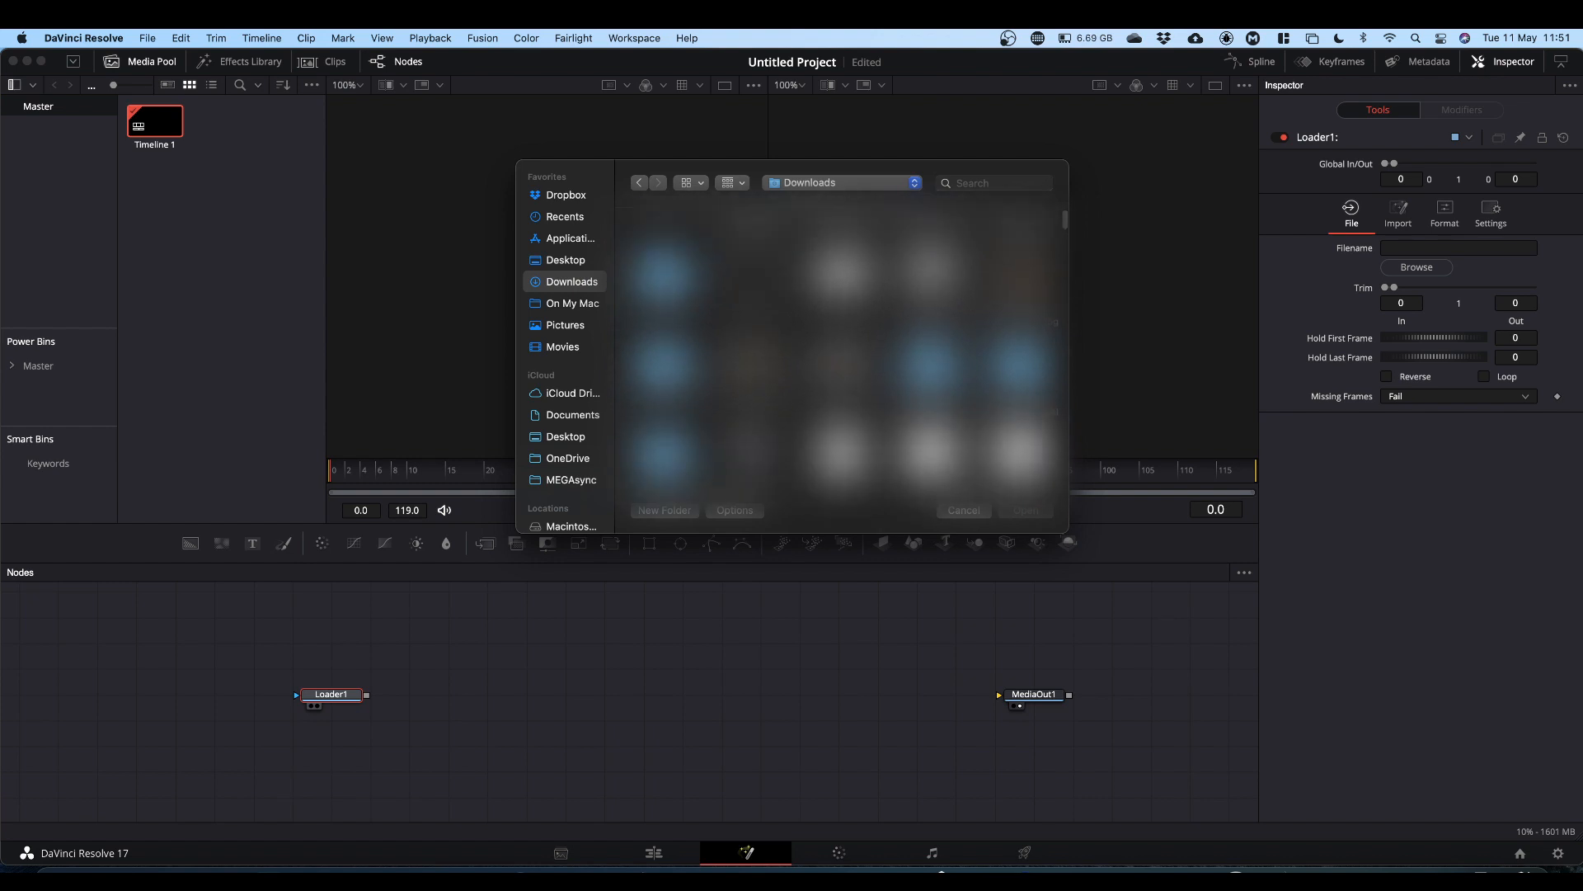
pyautogui.scroll(-2, 842, 351)
pyautogui.doubleClick(659, 397)
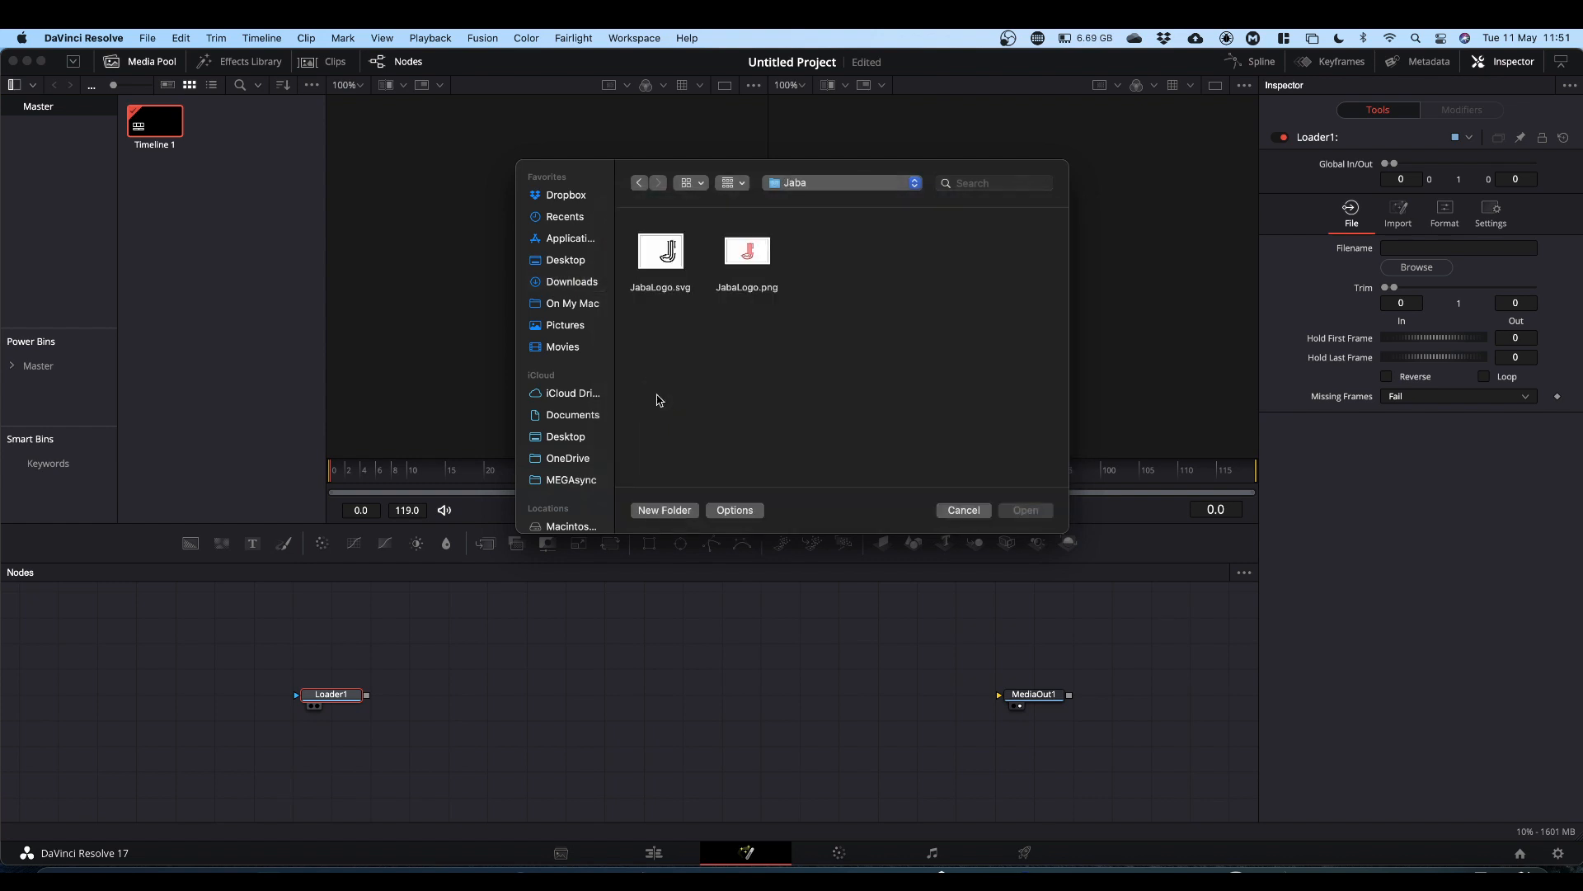
pyautogui.doubleClick(747, 251)
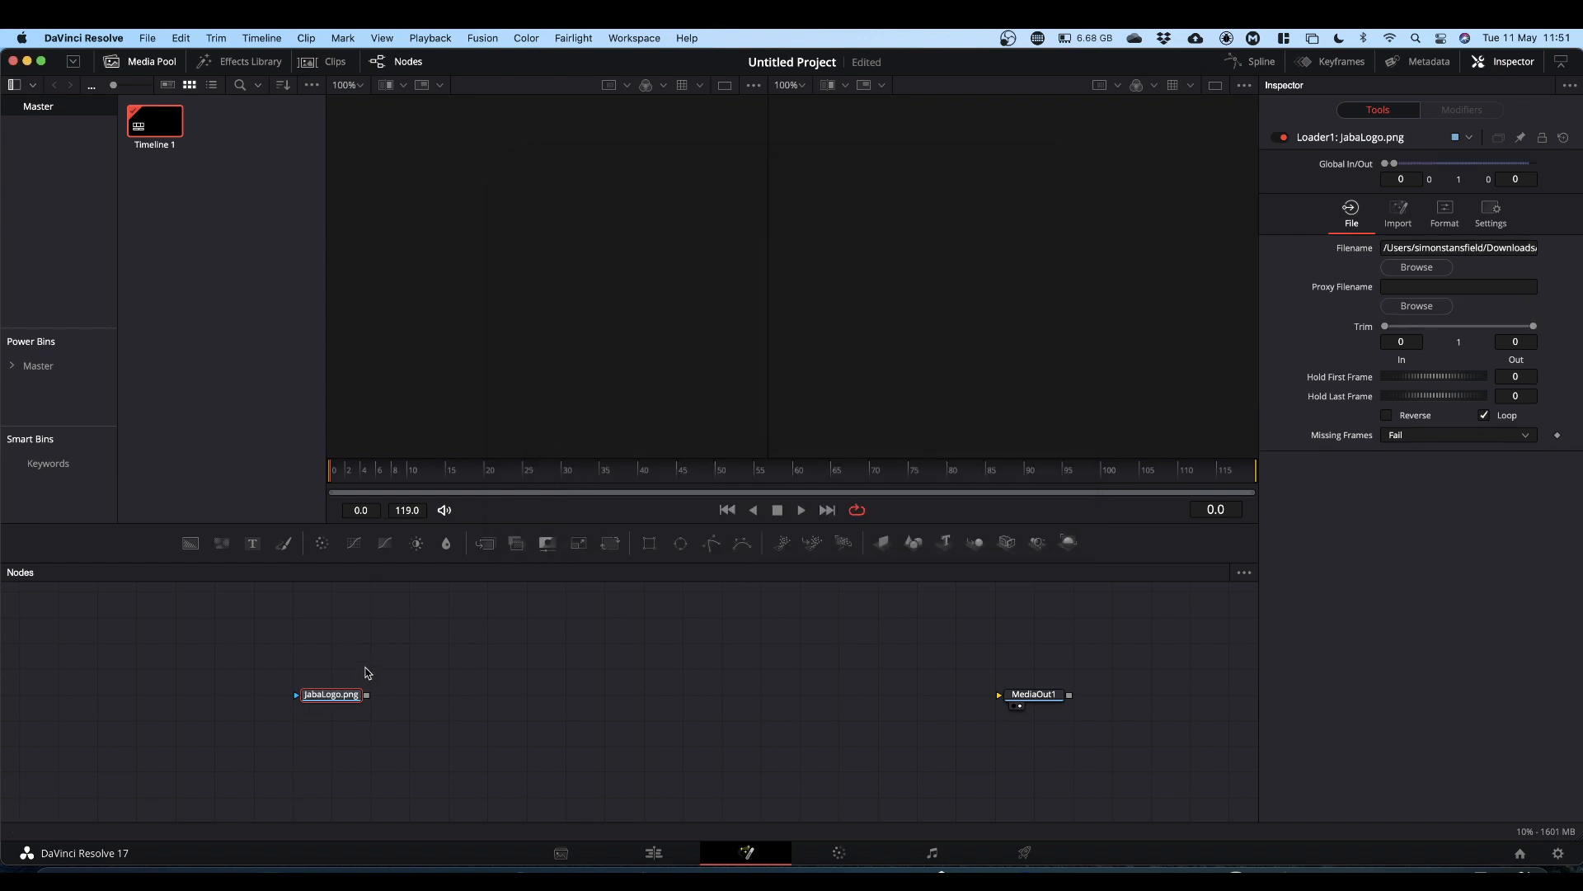
# Step: Show the JabaLogo.png loader in the left viewer and reposition its node
pyautogui.moveTo(335, 693); pyautogui.dragTo(528, 363)
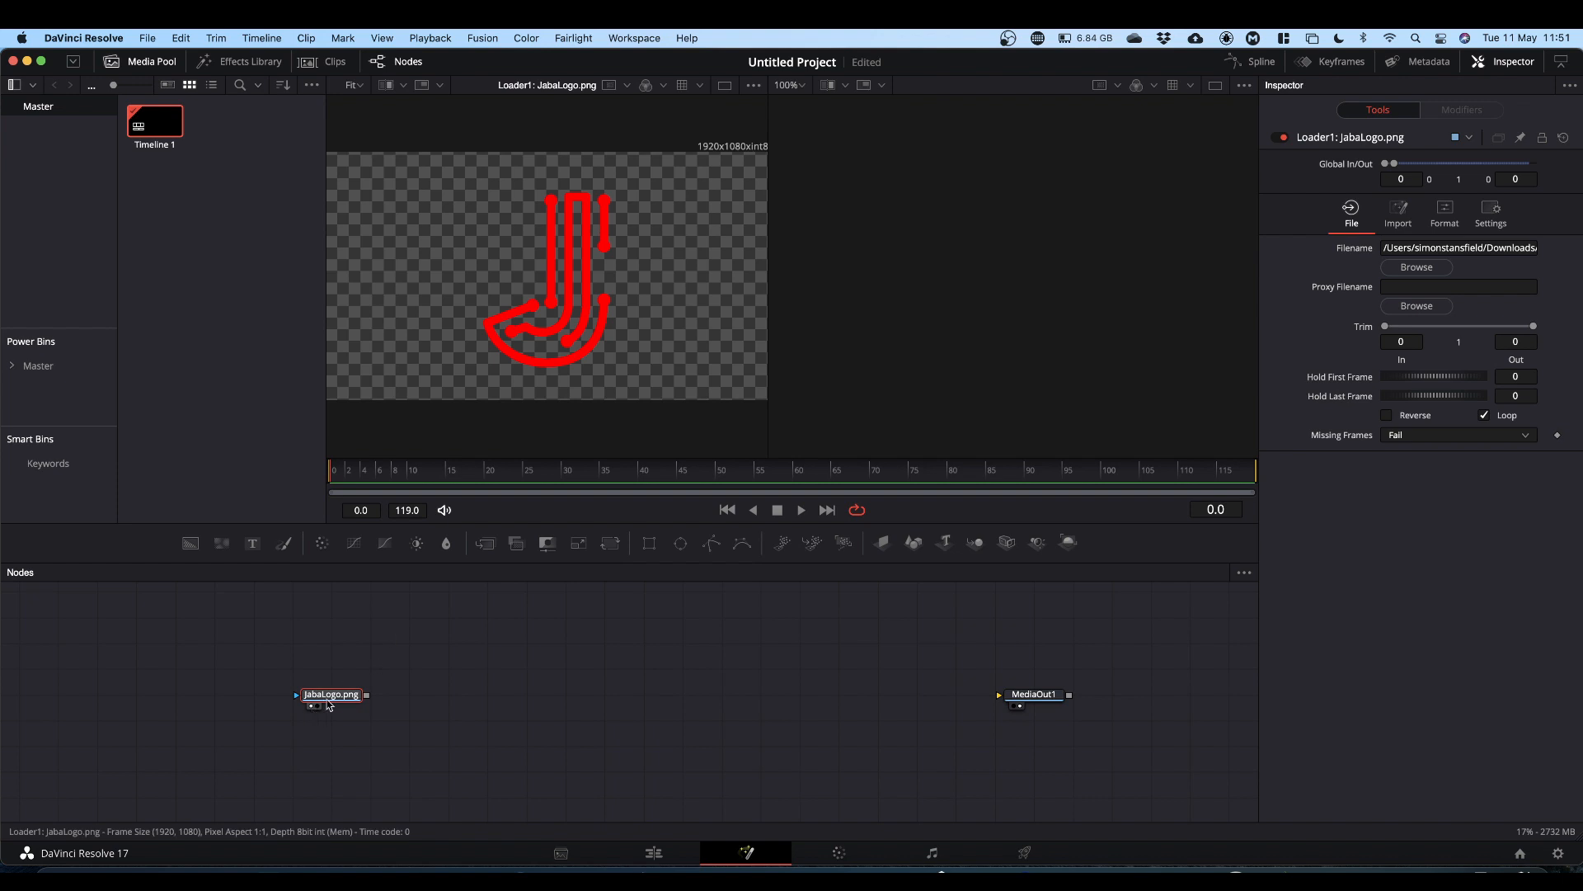
pyautogui.moveTo(341, 699); pyautogui.dragTo(264, 622)
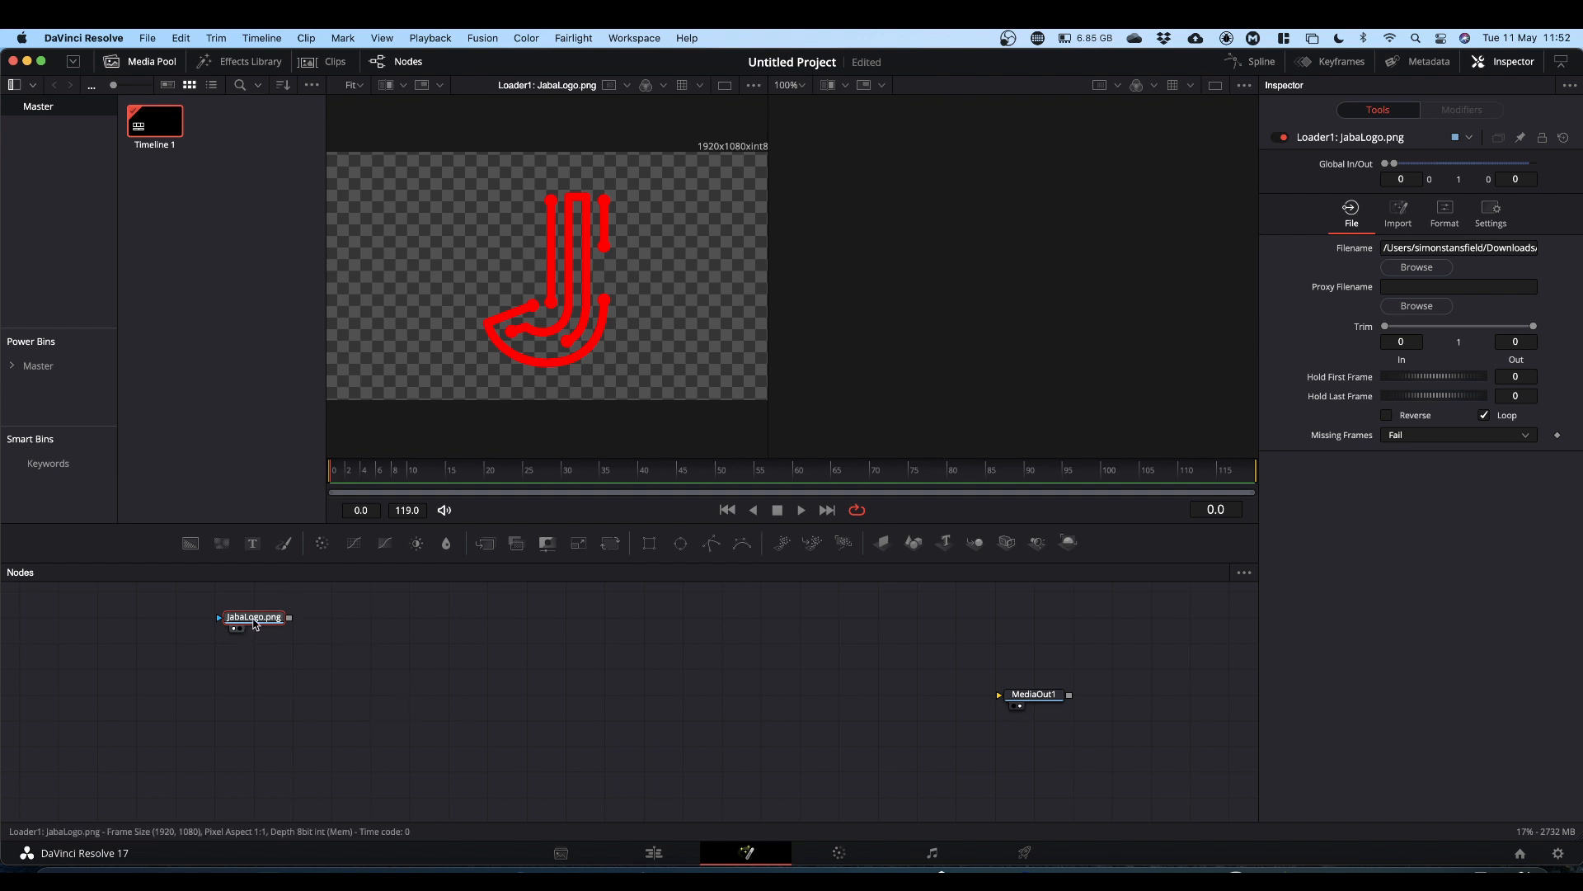
pyautogui.moveTo(255, 624); pyautogui.dragTo(317, 643)
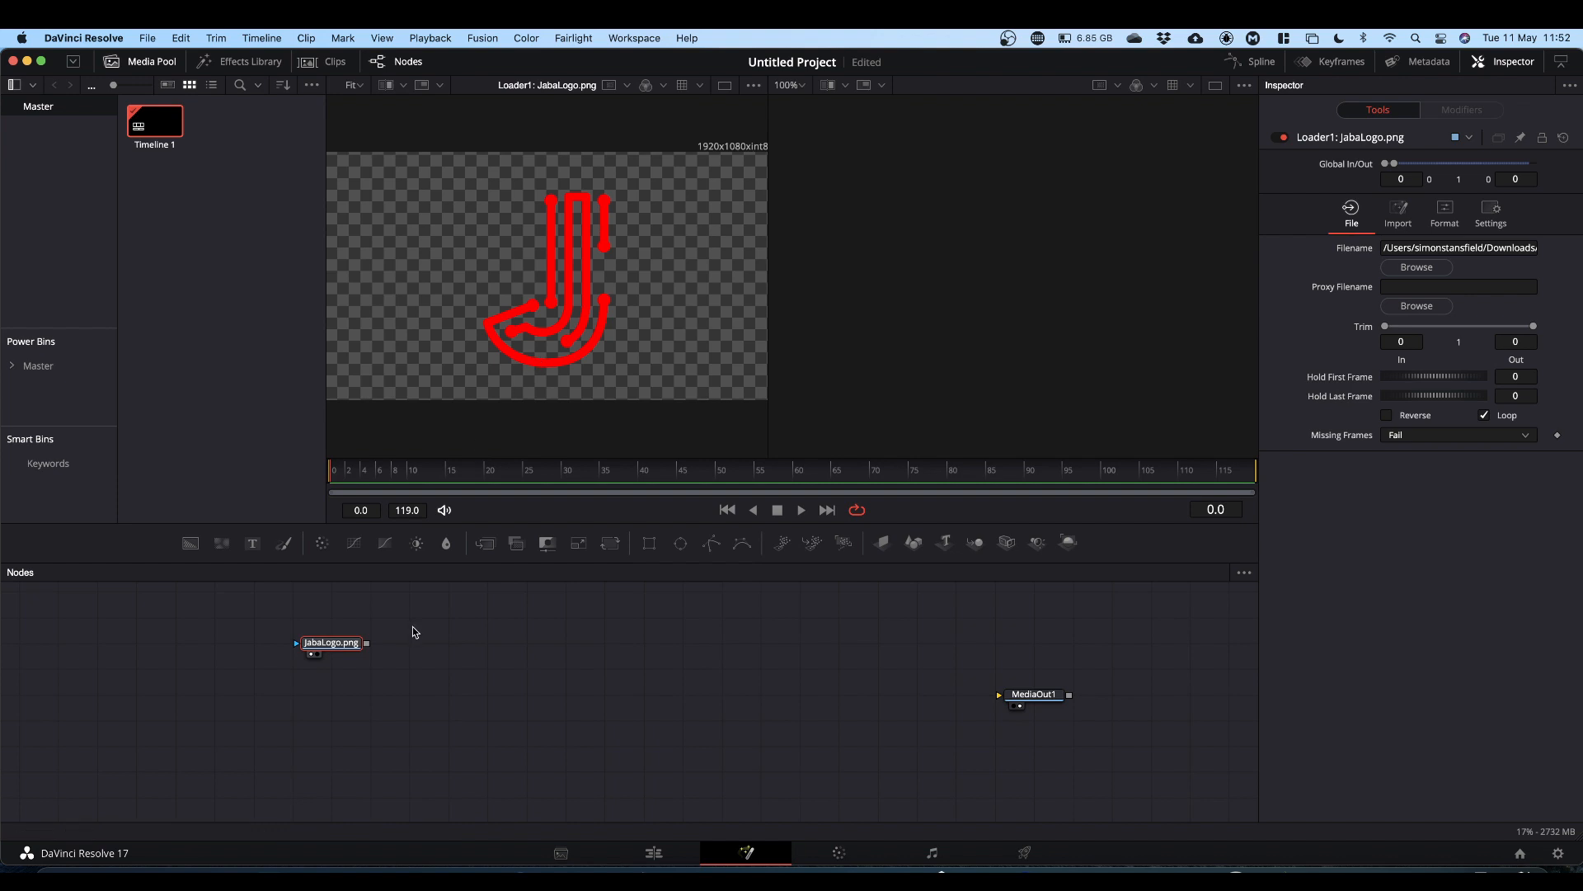
# Step: Copy the JabaLogo.png loader and paste three duplicates stacked beneath it
pyautogui.click(334, 648)
pyautogui.press('super+c')
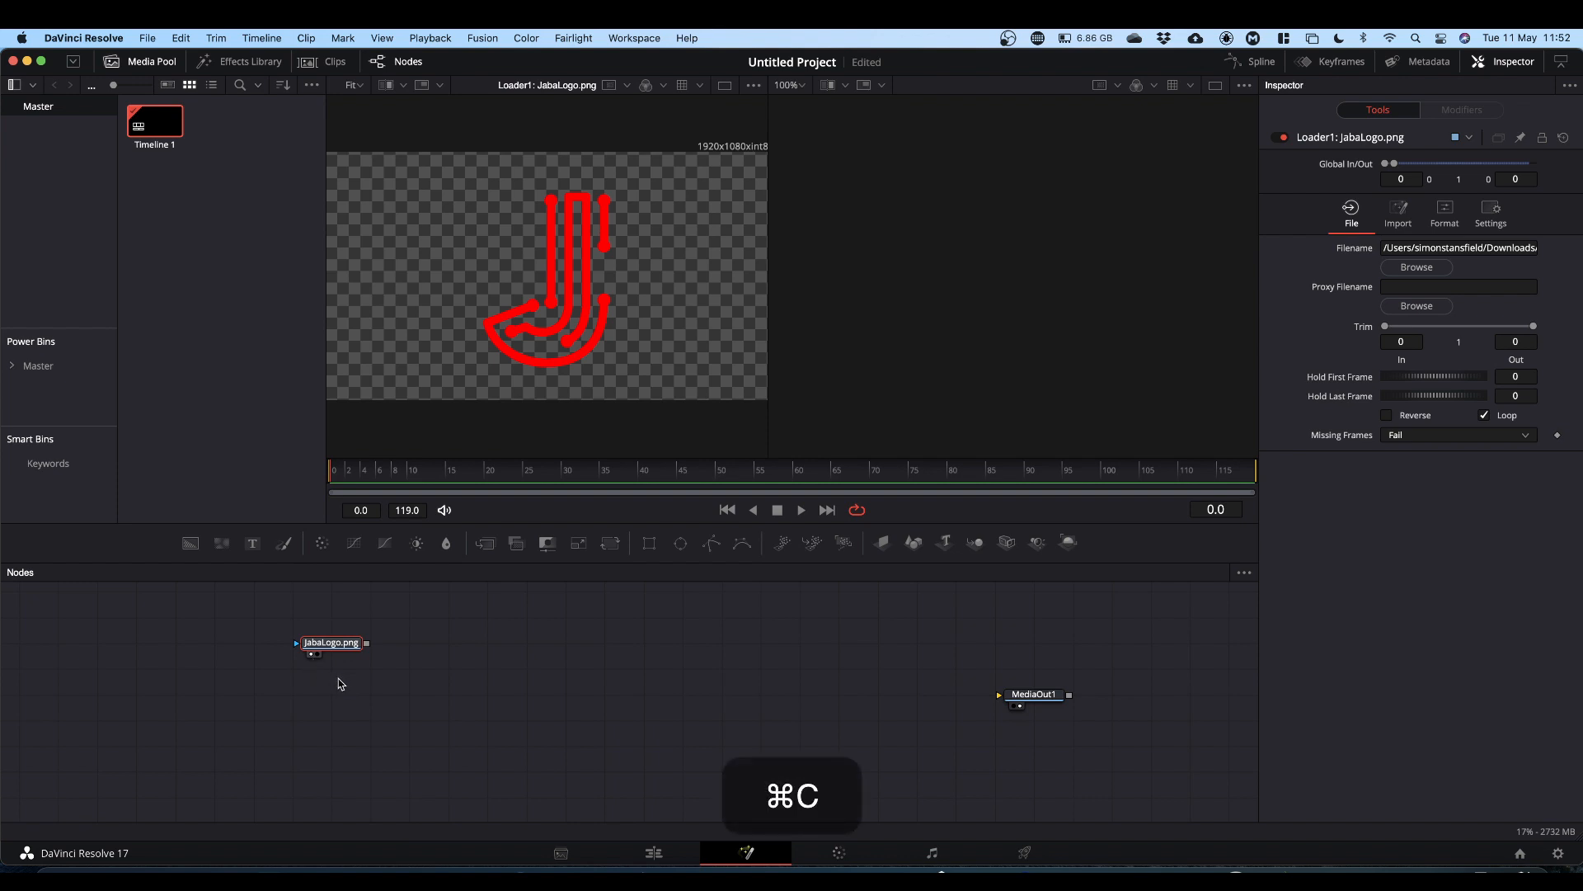
pyautogui.click(335, 679)
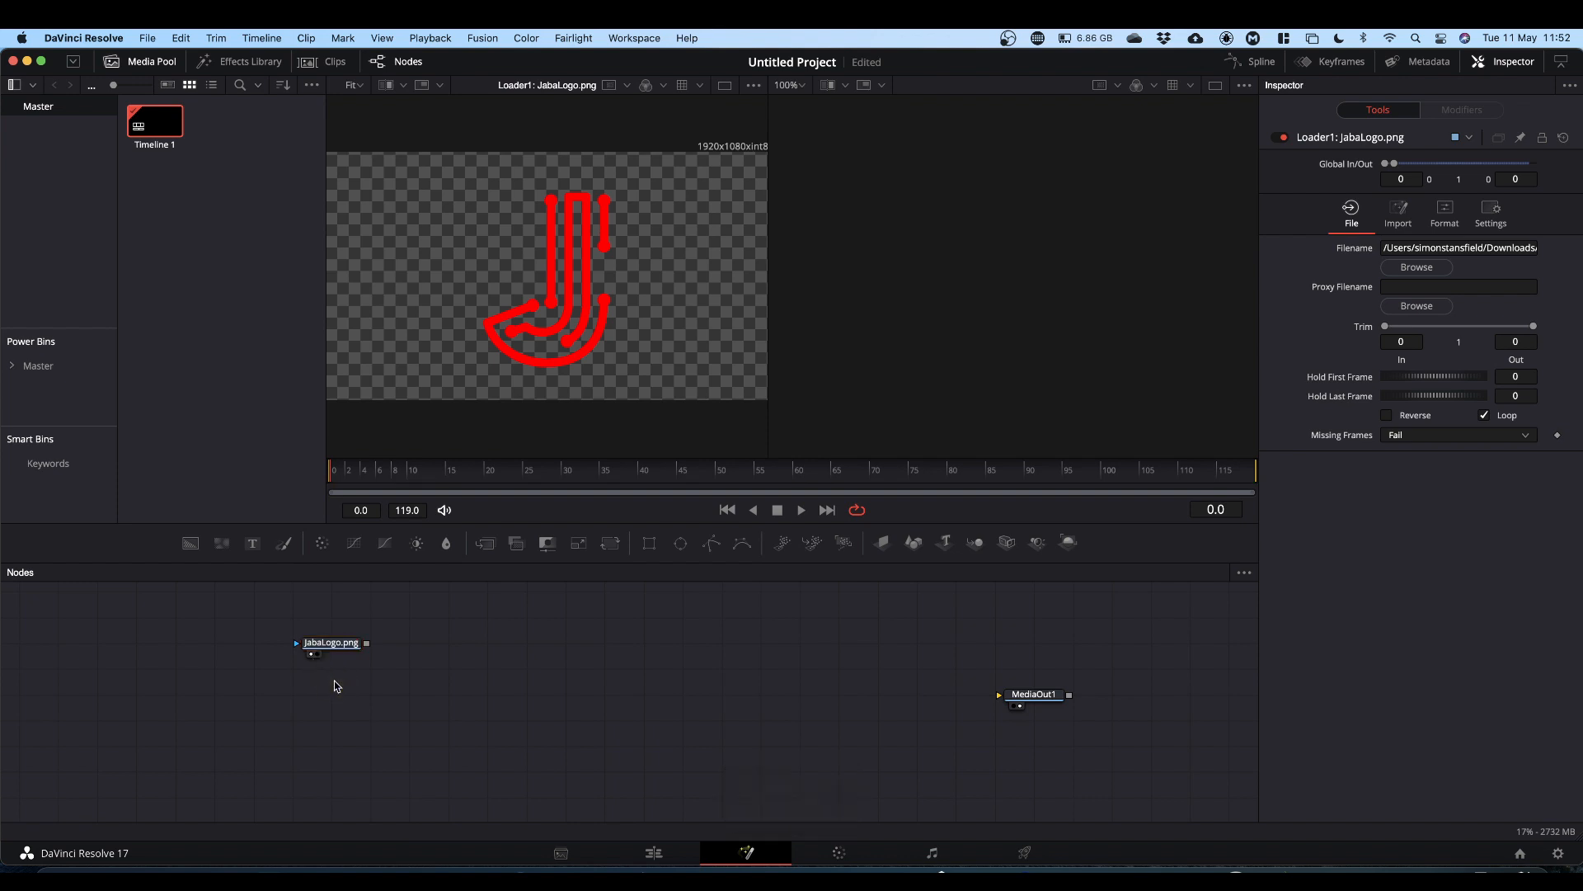
pyautogui.press('super')
pyautogui.press('super+v')
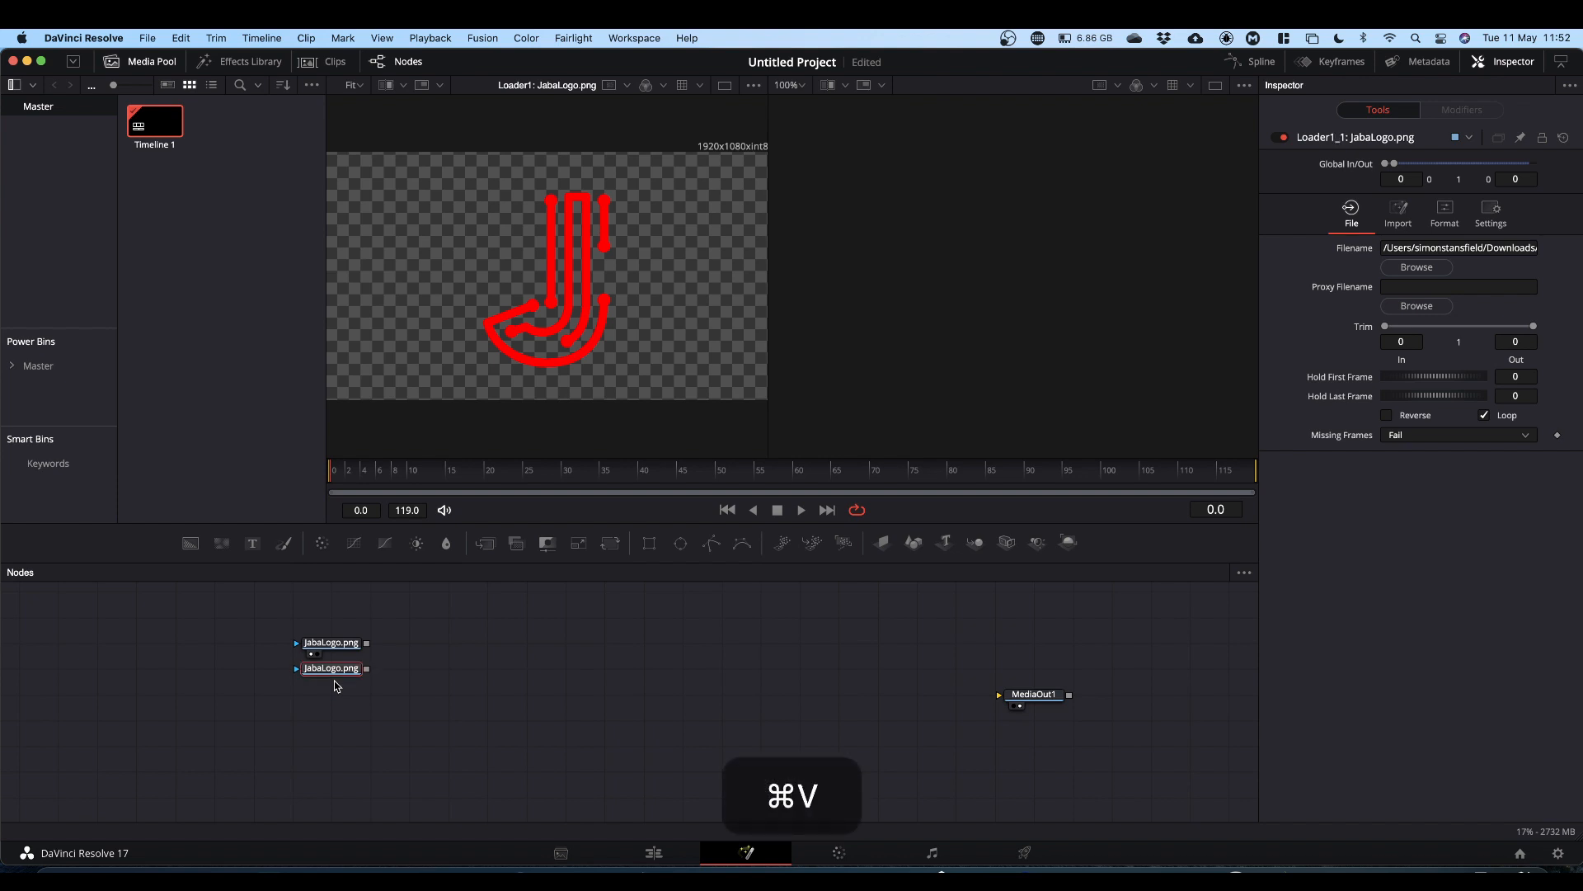
pyautogui.press('super+v')
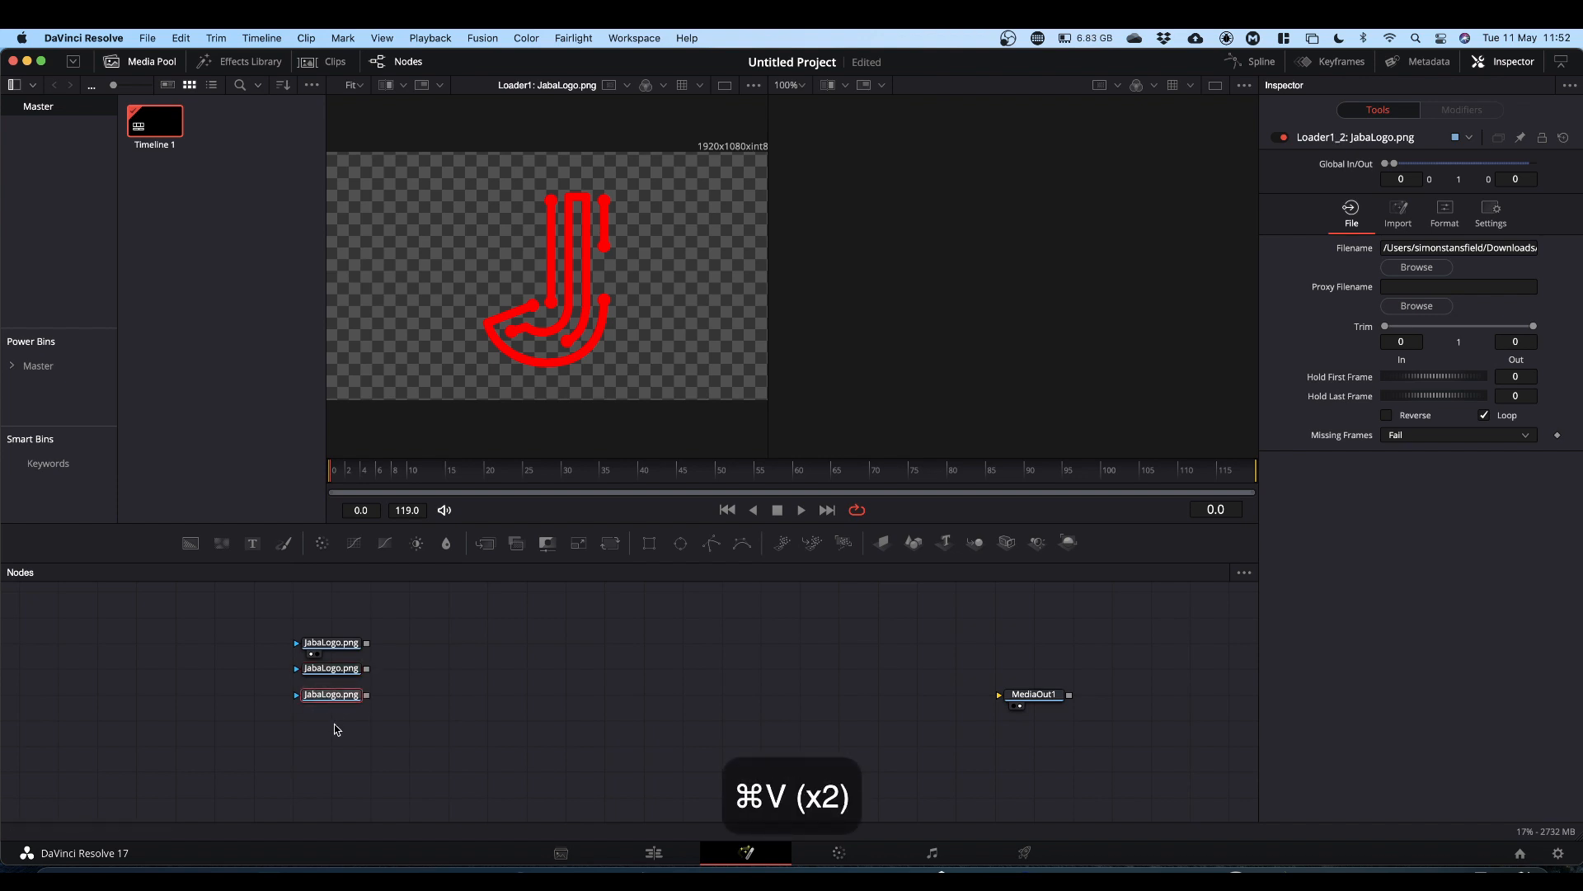
pyautogui.press('super+v')
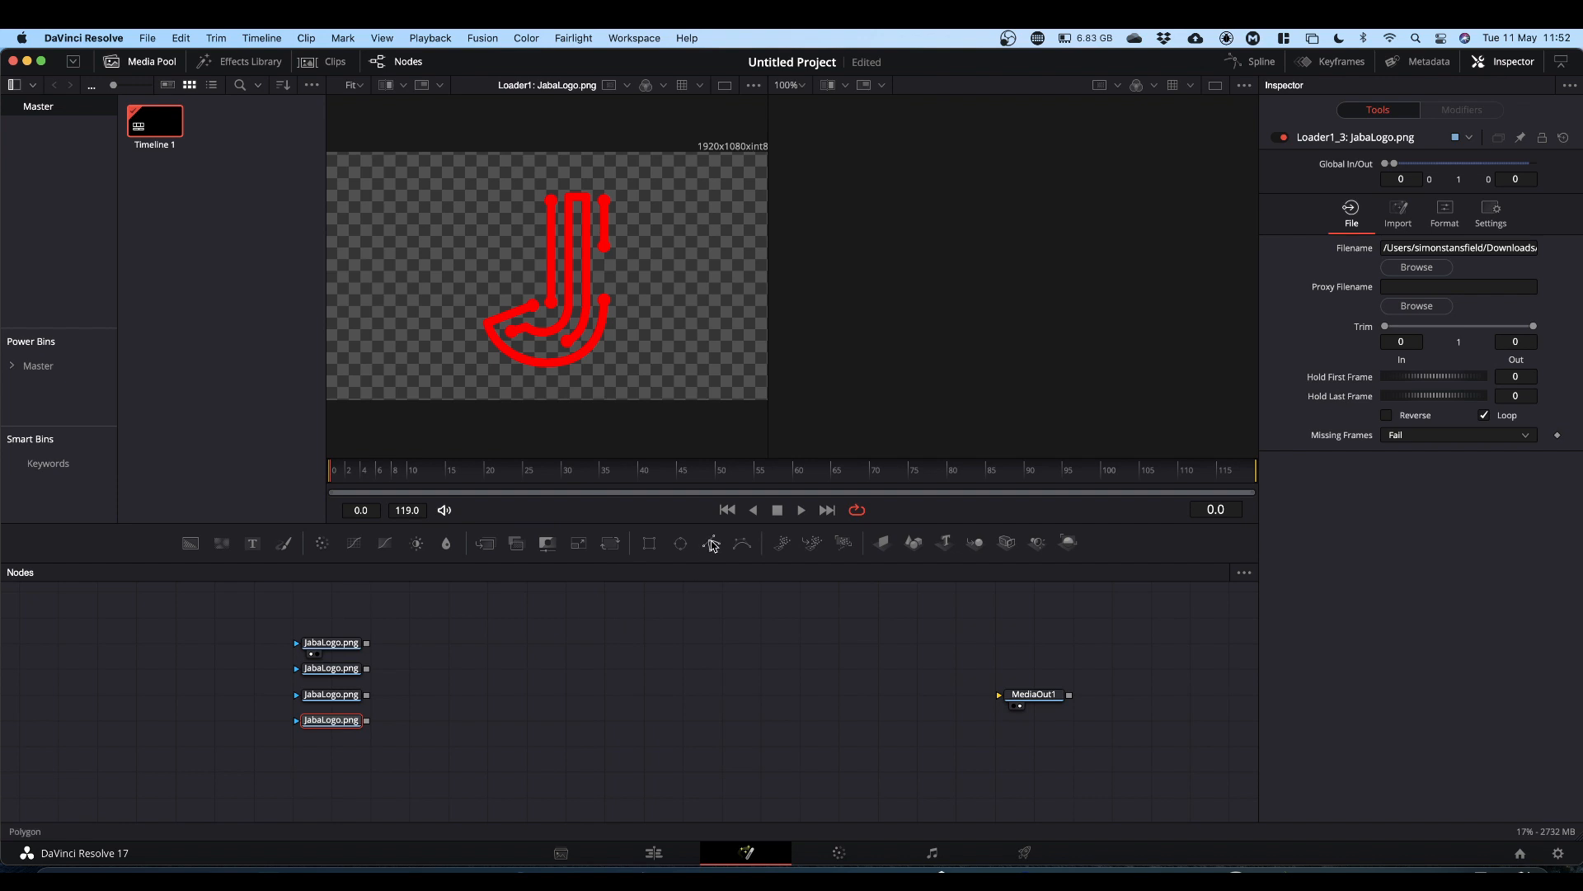
# Step: Attach a Polygon mask to each of the four JabaLogo.png loader nodes
pyautogui.moveTo(713, 545); pyautogui.dragTo(277, 641)
pyautogui.moveTo(713, 544); pyautogui.dragTo(240, 667)
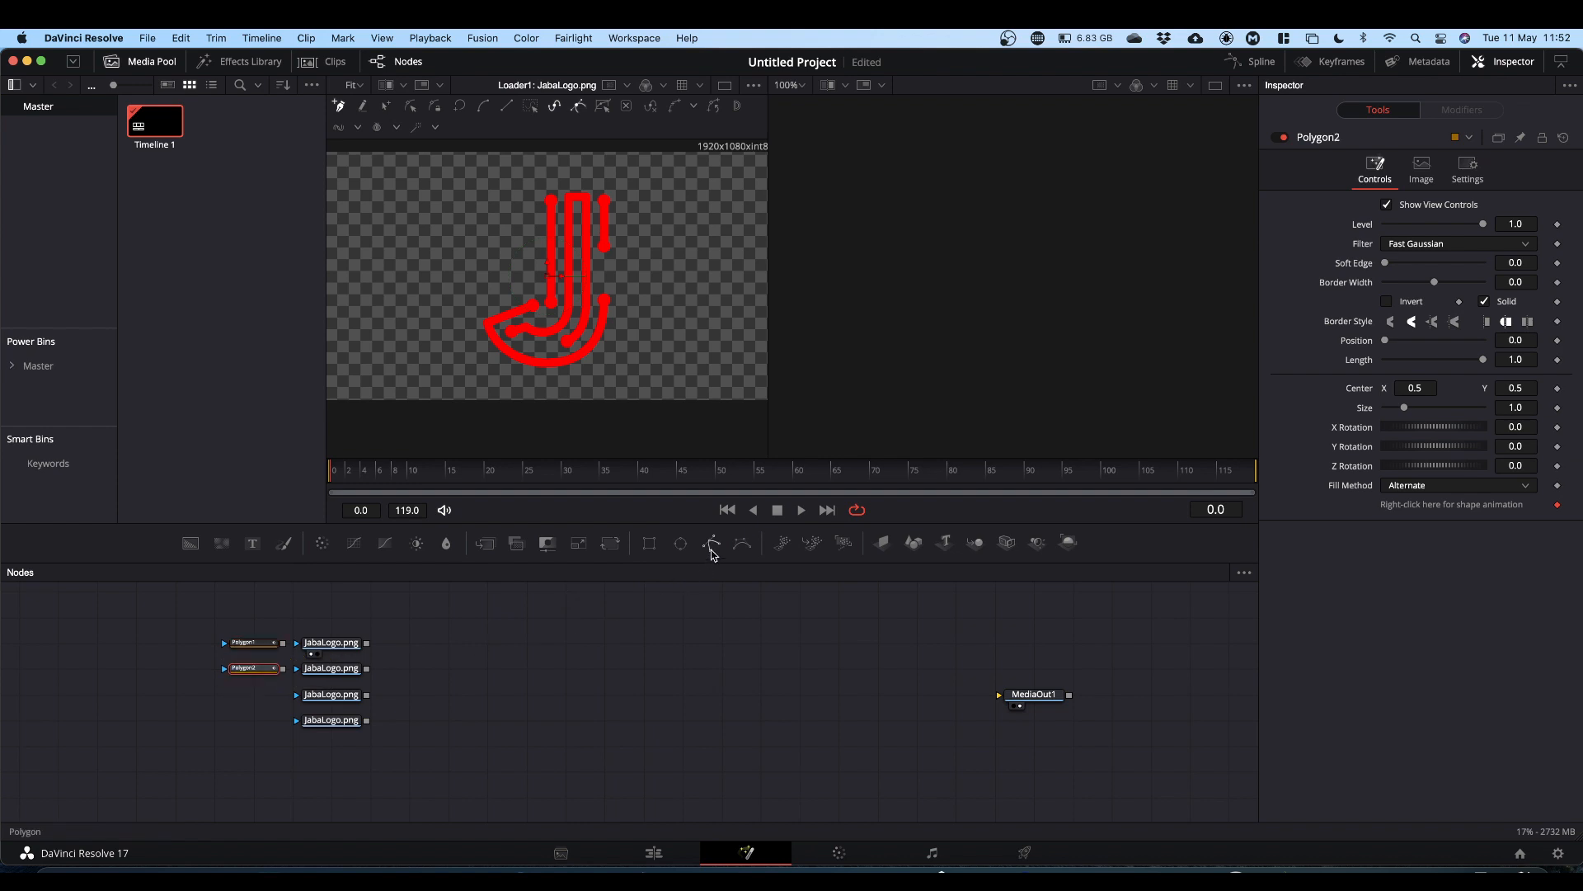
pyautogui.moveTo(711, 543); pyautogui.dragTo(256, 695)
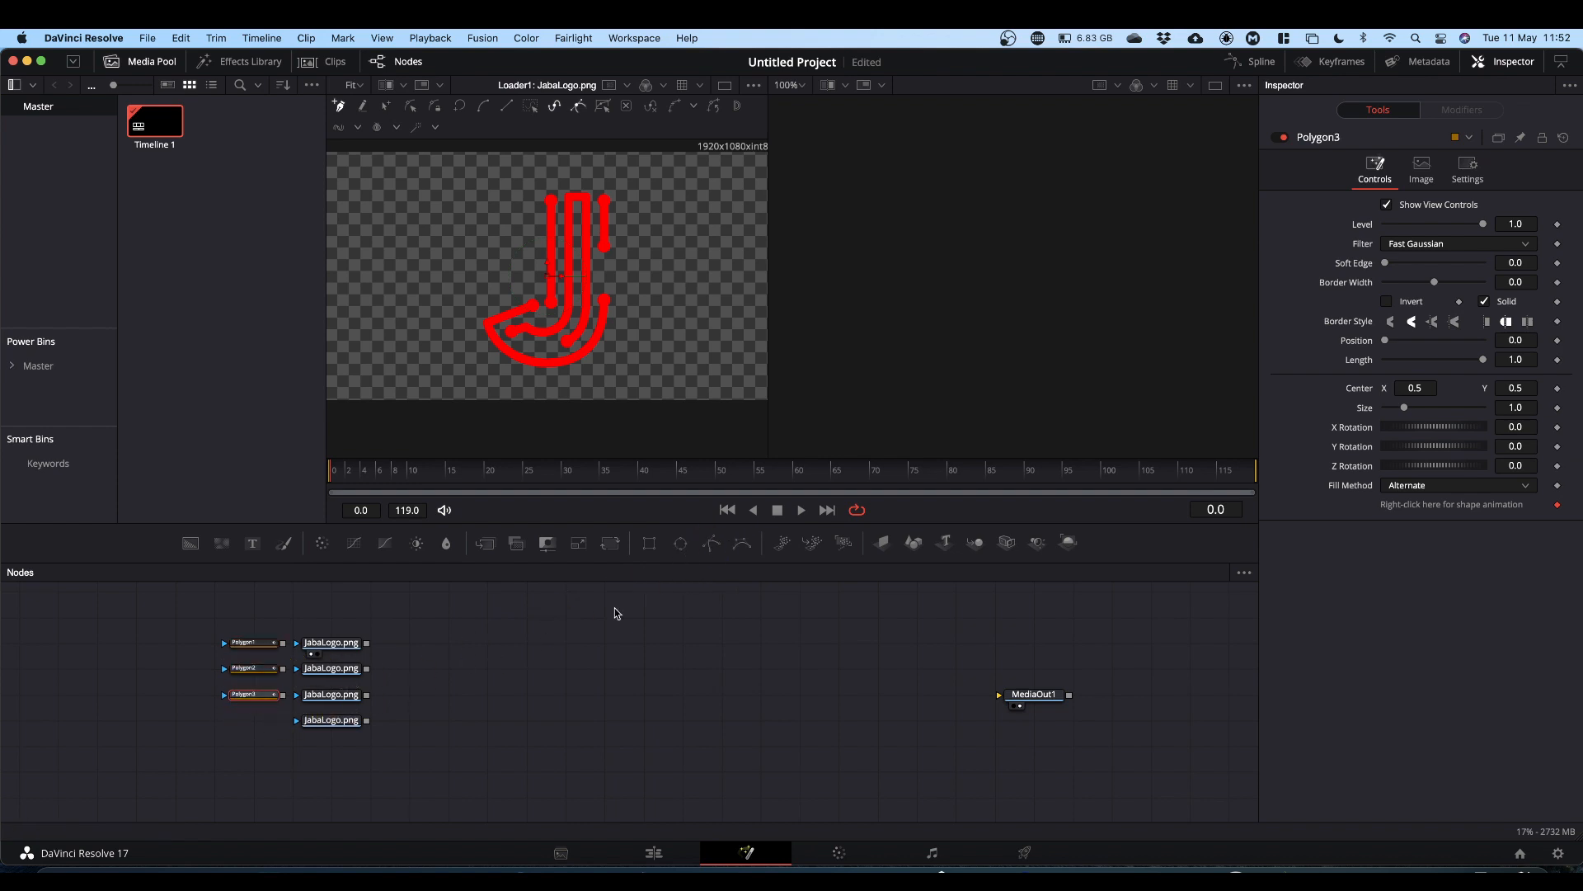
pyautogui.moveTo(711, 543); pyautogui.dragTo(258, 724)
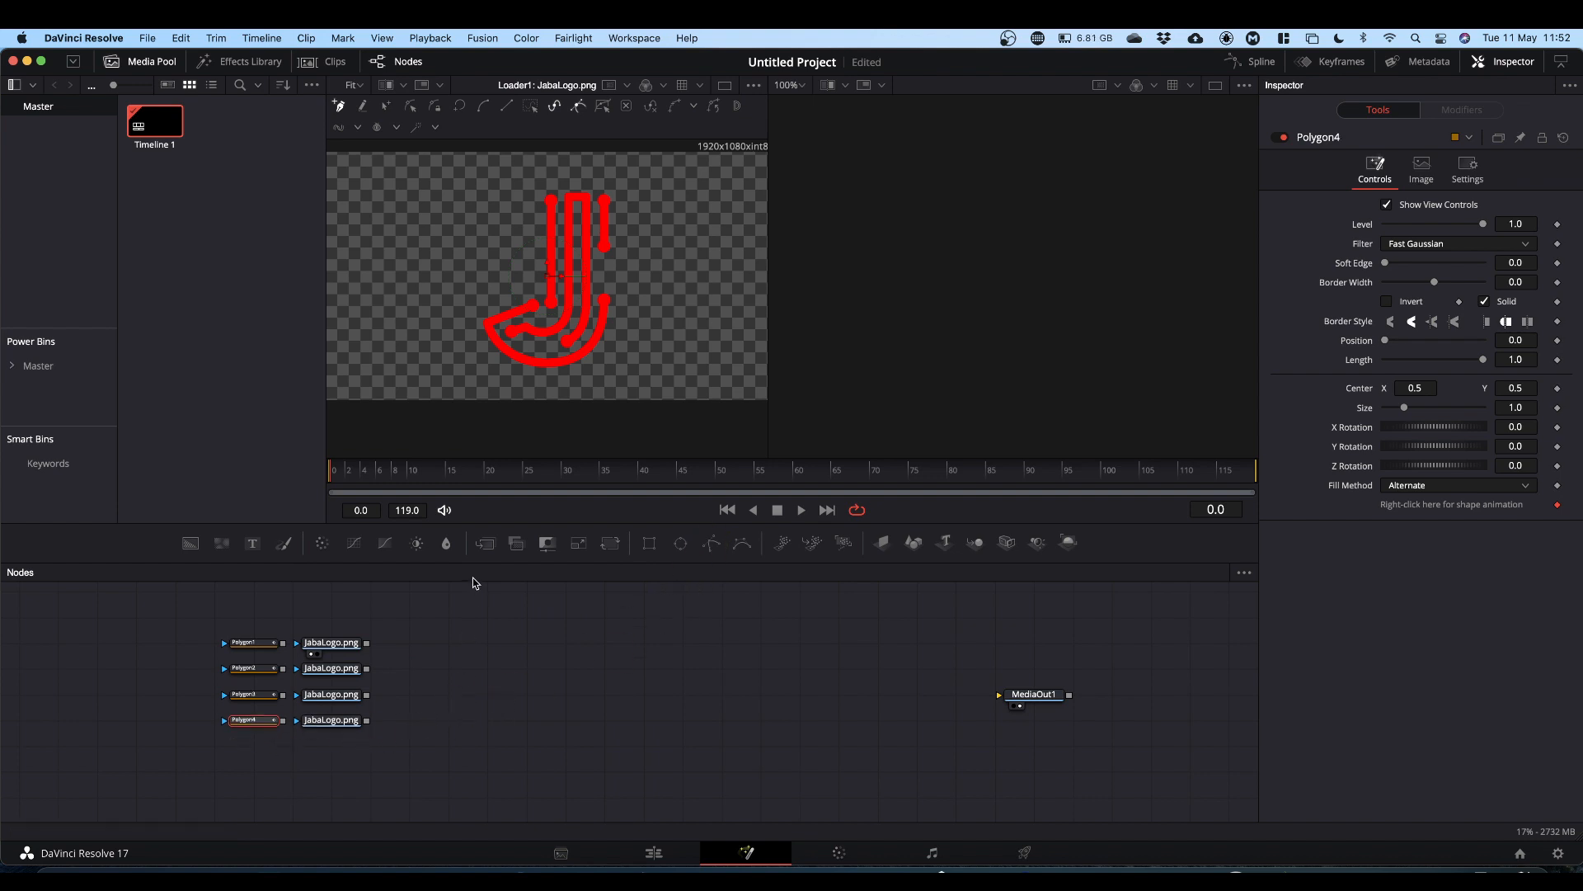
# Step: Select Polygon1 and start tracing a mask outline around the lower-left curve of the J in the viewer
pyautogui.click(250, 642)
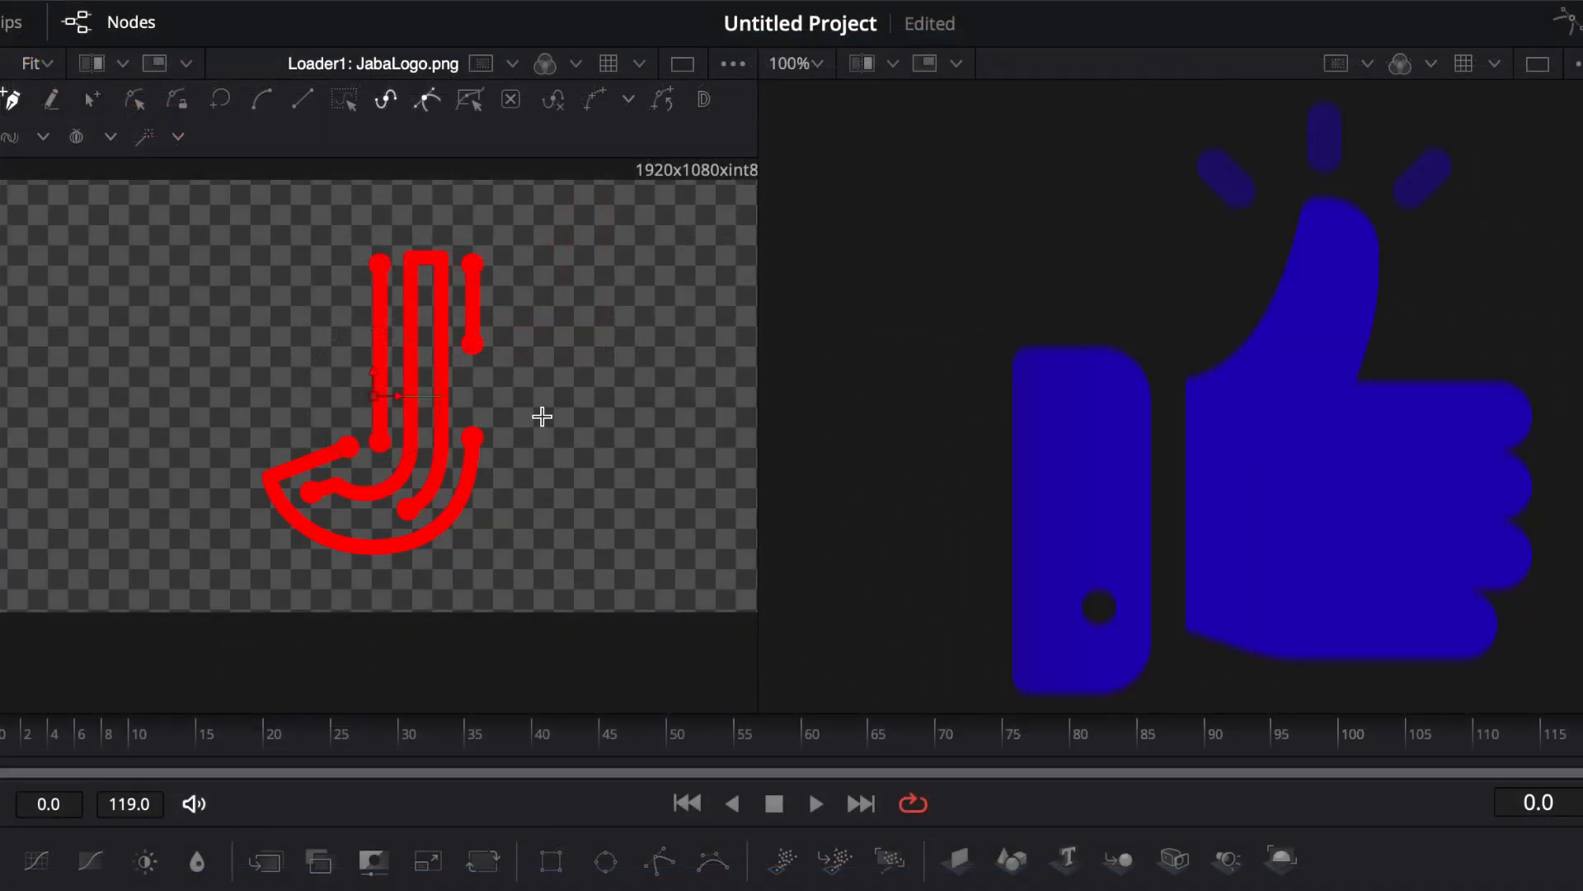
pyautogui.click(352, 425)
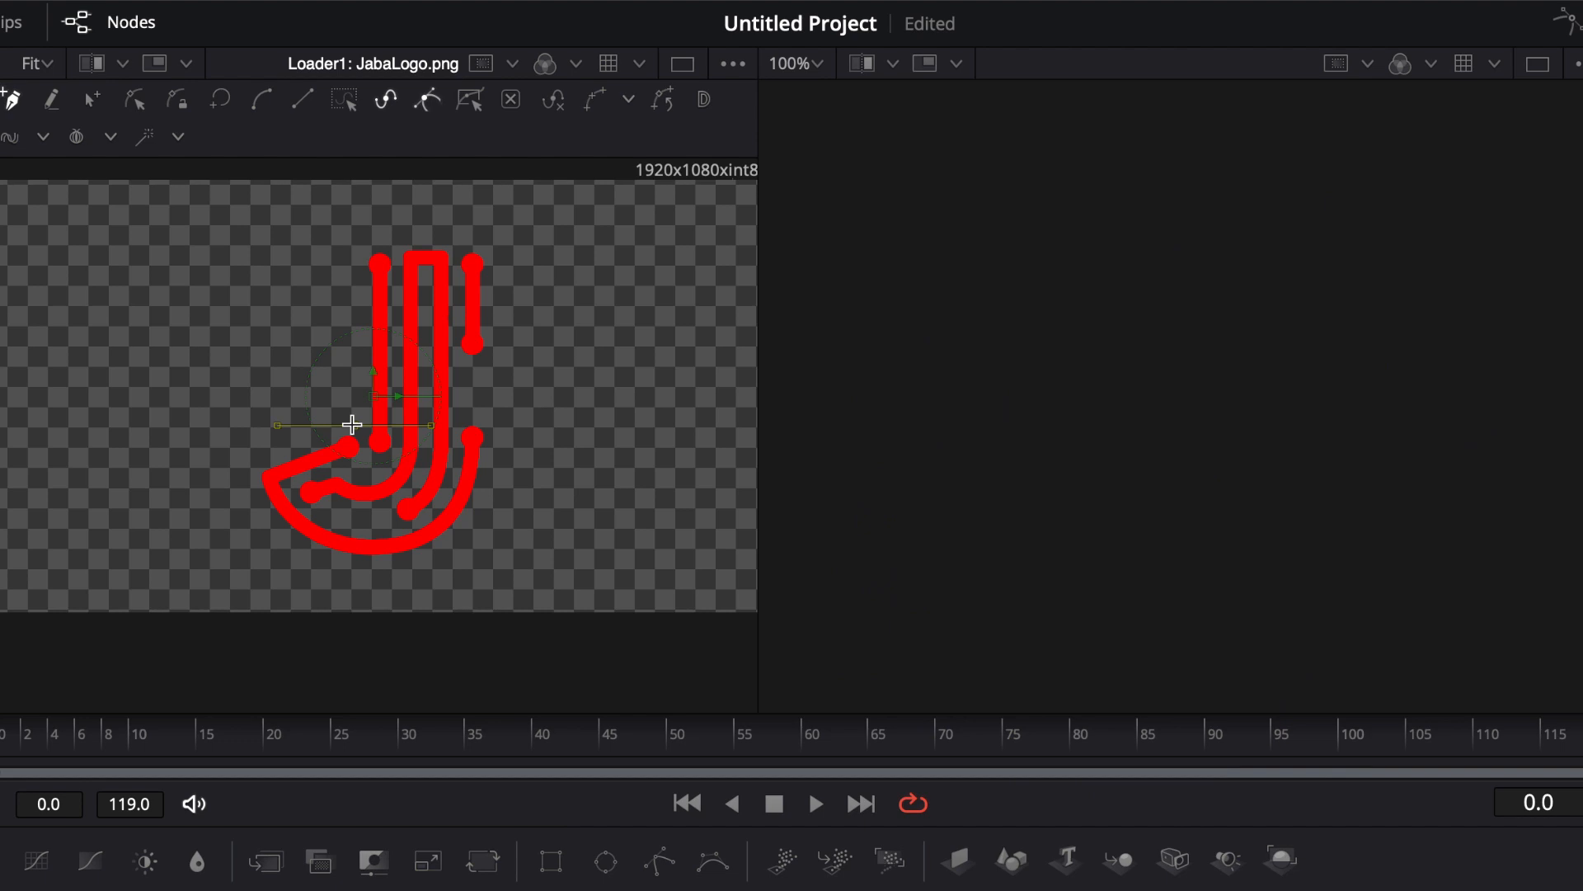
pyautogui.scroll(6, 352, 424)
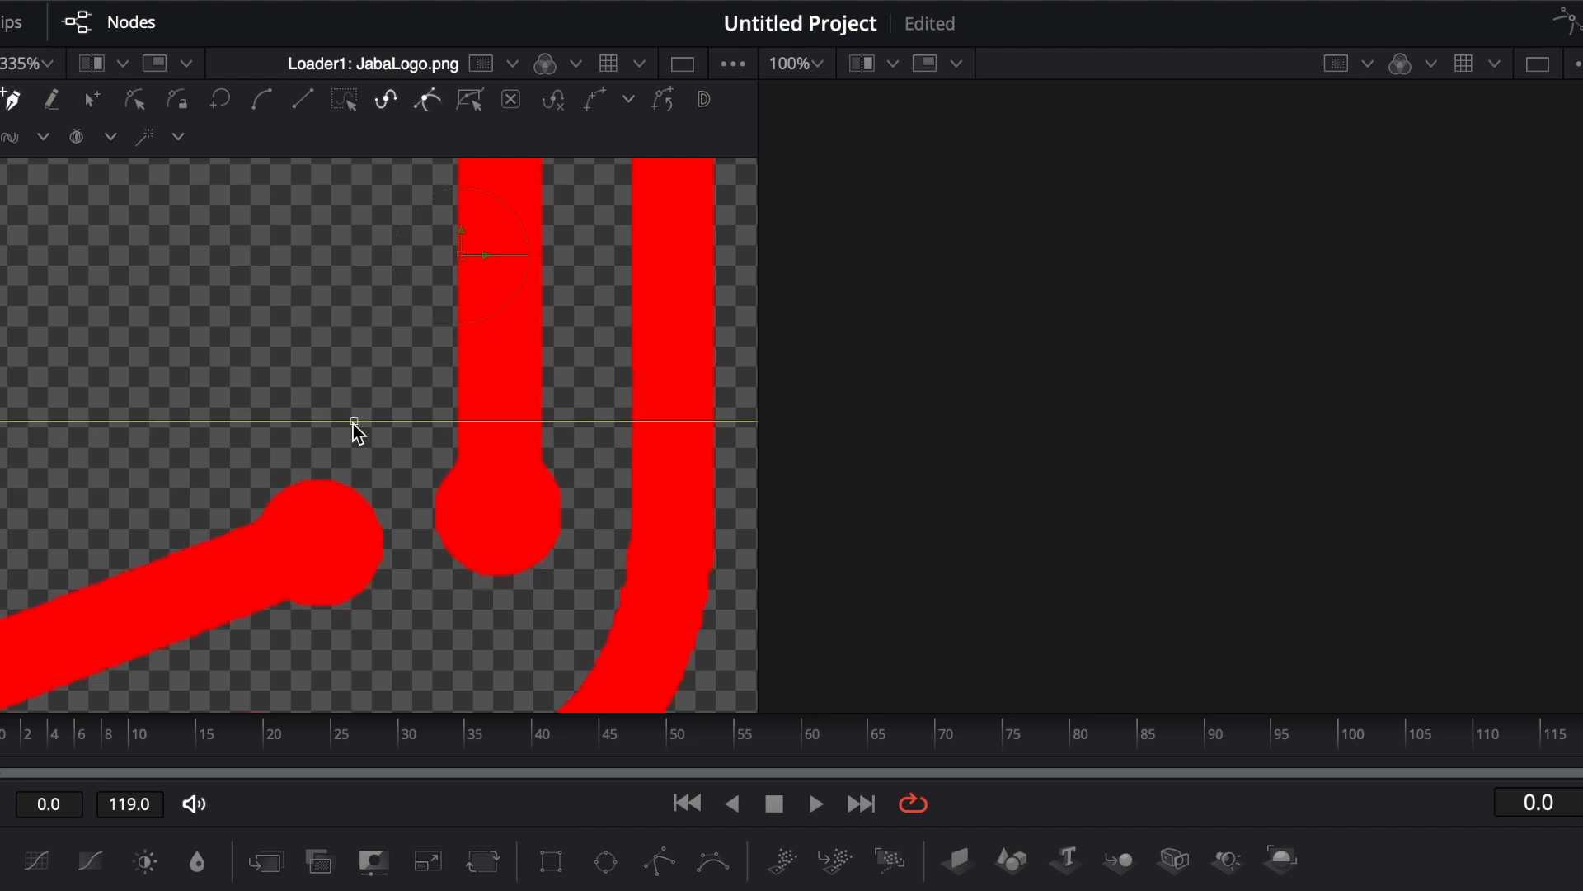
pyautogui.click(88, 520)
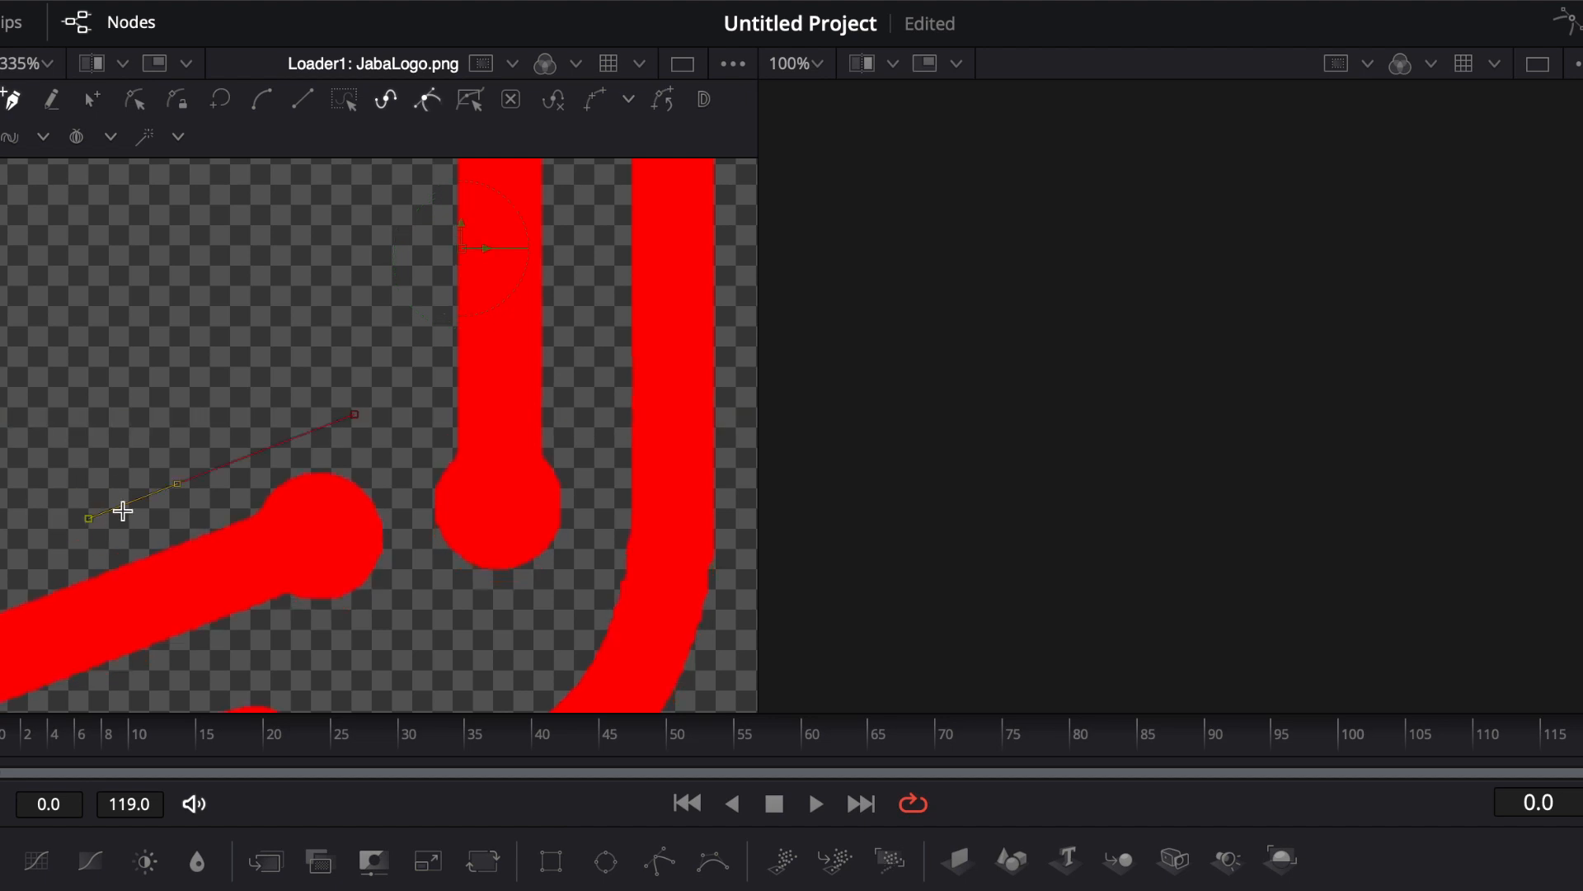
pyautogui.moveTo(122, 511); pyautogui.dragTo(442, 371)
pyautogui.click(101, 486)
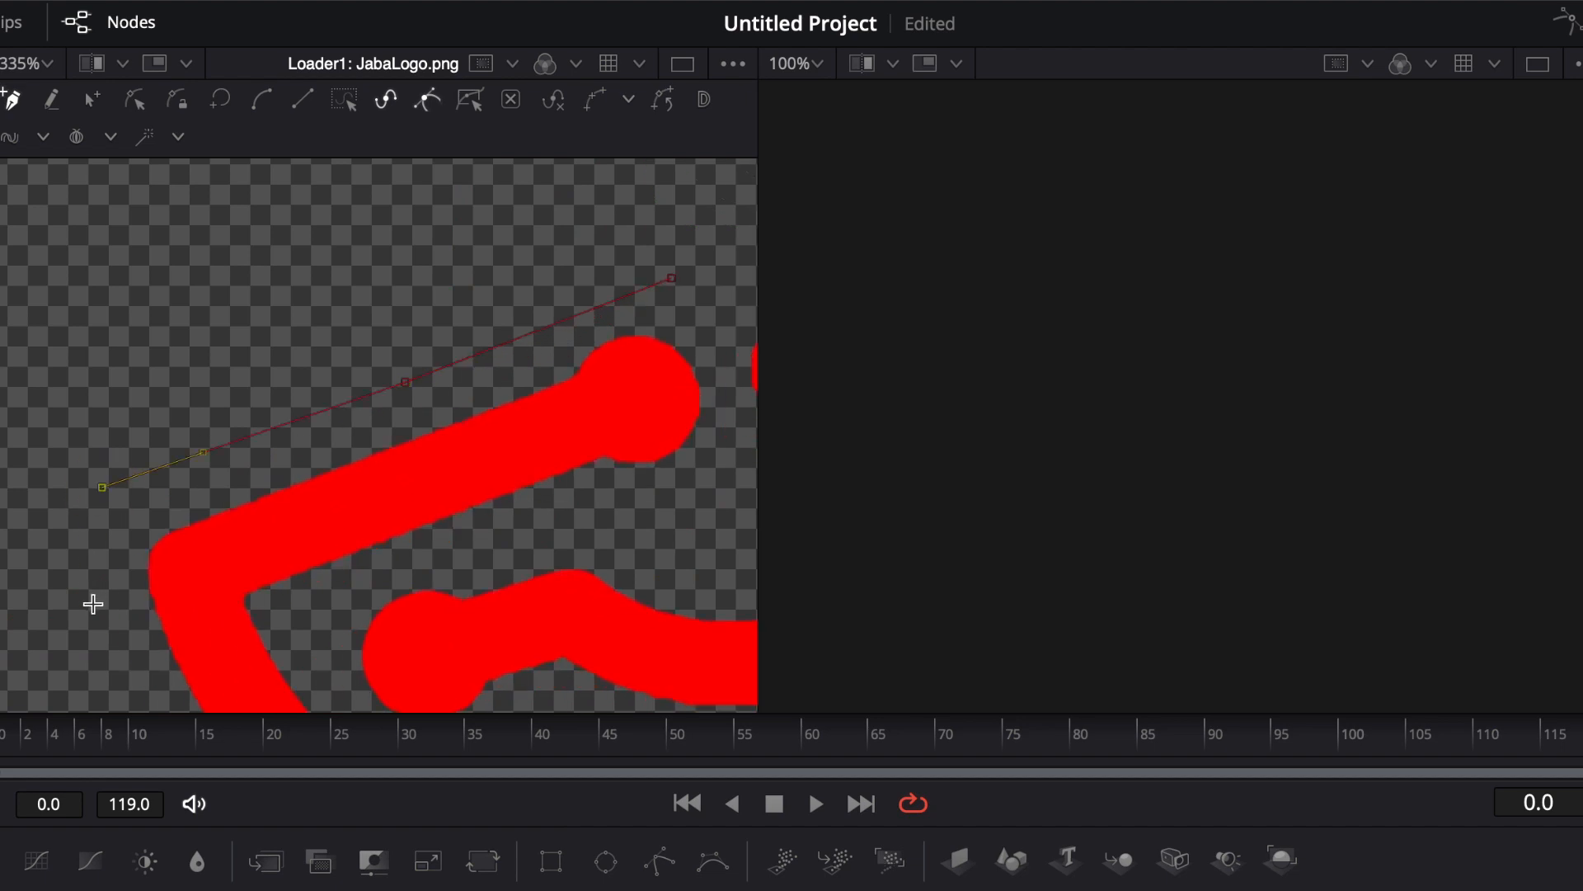
pyautogui.click(94, 605)
pyautogui.scroll(-4, 132, 616)
pyautogui.click(153, 569)
pyautogui.click(219, 624)
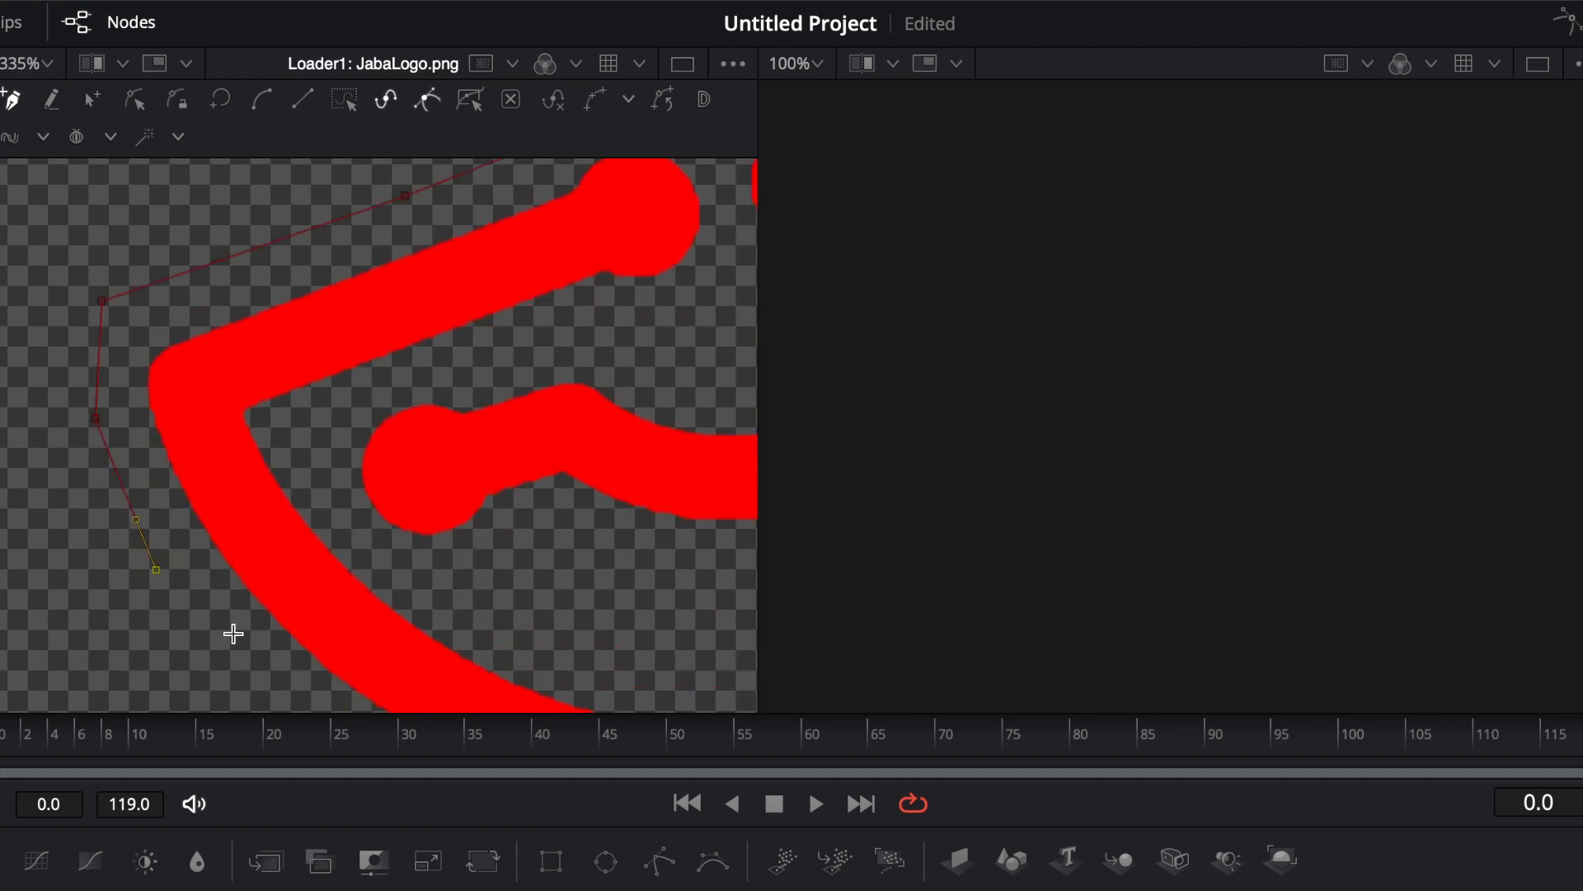
pyautogui.click(250, 652)
pyautogui.scroll(-4, 276, 657)
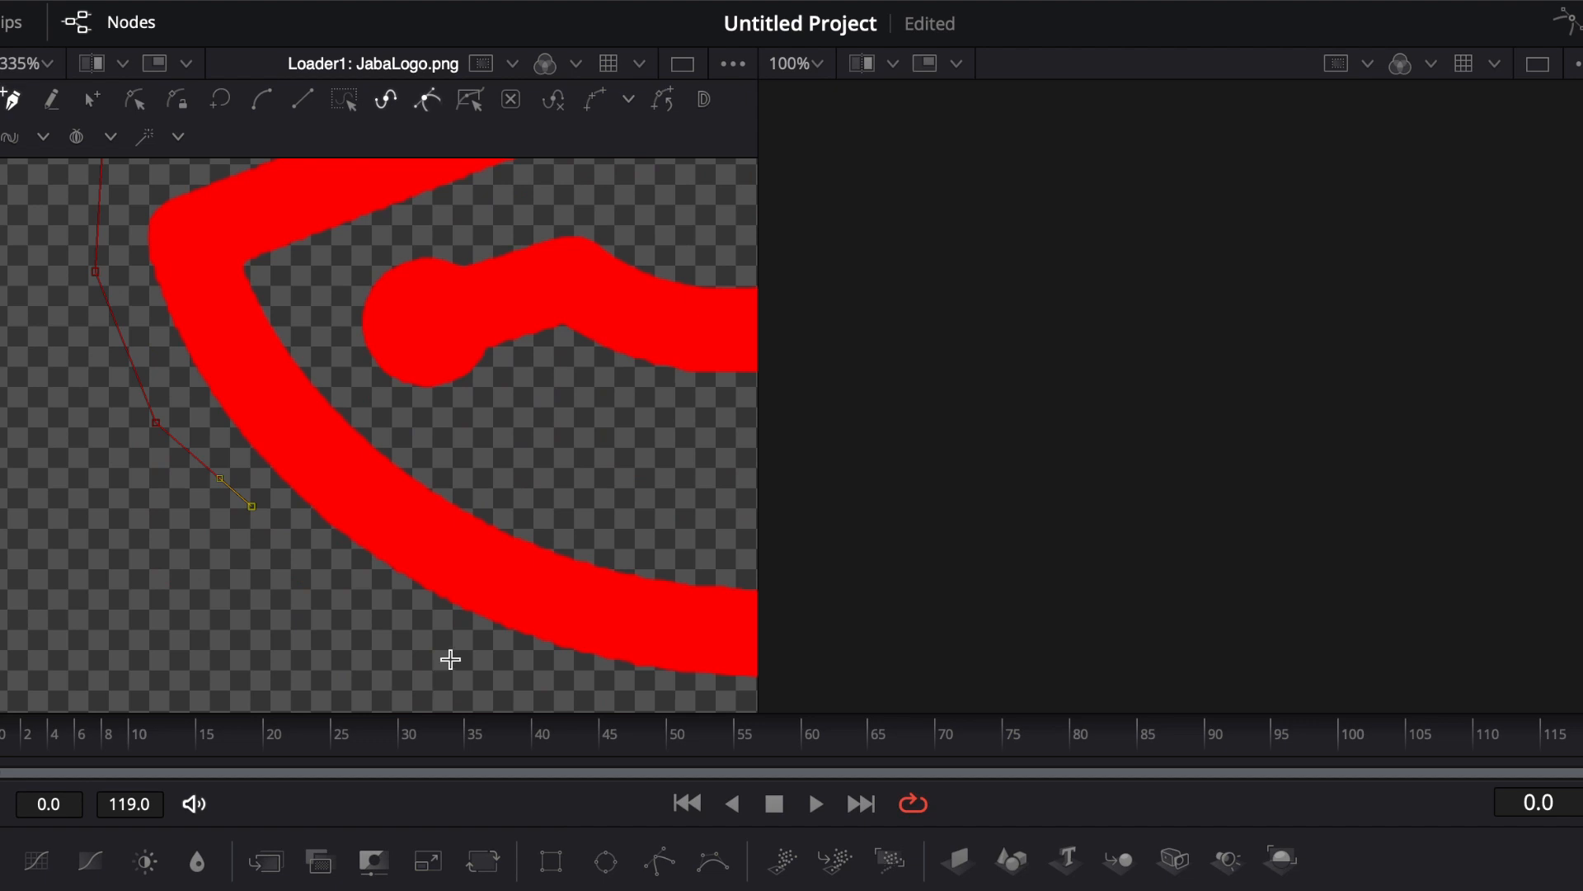
# Step: Continue placing polygon points along the bottom of the J's curve and up its right side
pyautogui.click(457, 652)
pyautogui.click(566, 678)
pyautogui.click(618, 691)
pyautogui.moveTo(640, 683); pyautogui.dragTo(127, 633)
pyautogui.click(363, 649)
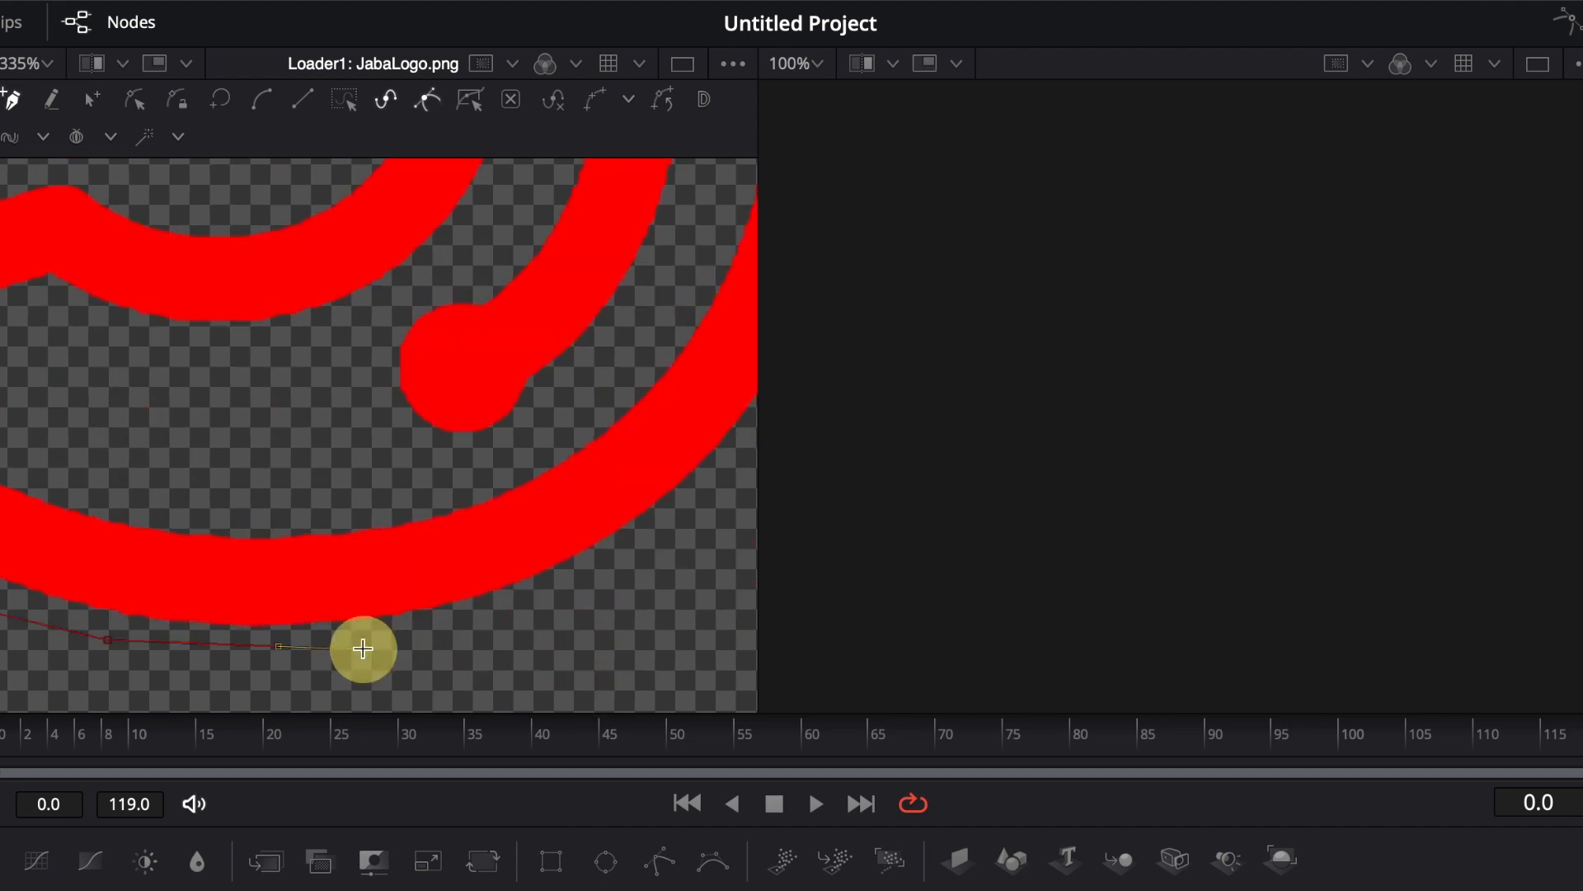
pyautogui.click(518, 616)
pyautogui.click(593, 602)
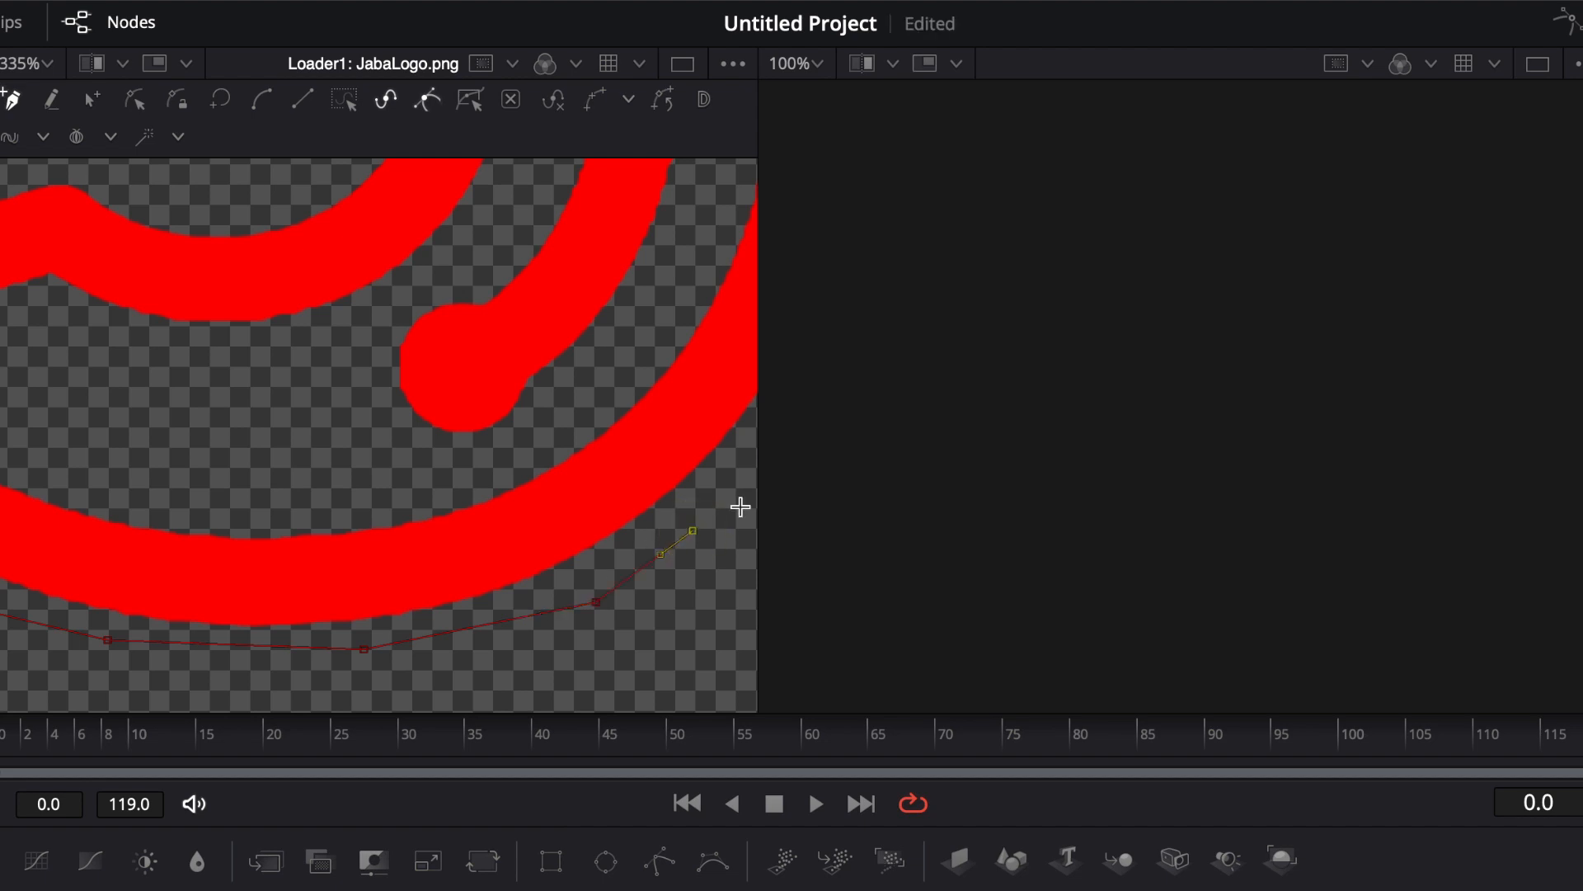
pyautogui.moveTo(735, 467); pyautogui.dragTo(293, 678)
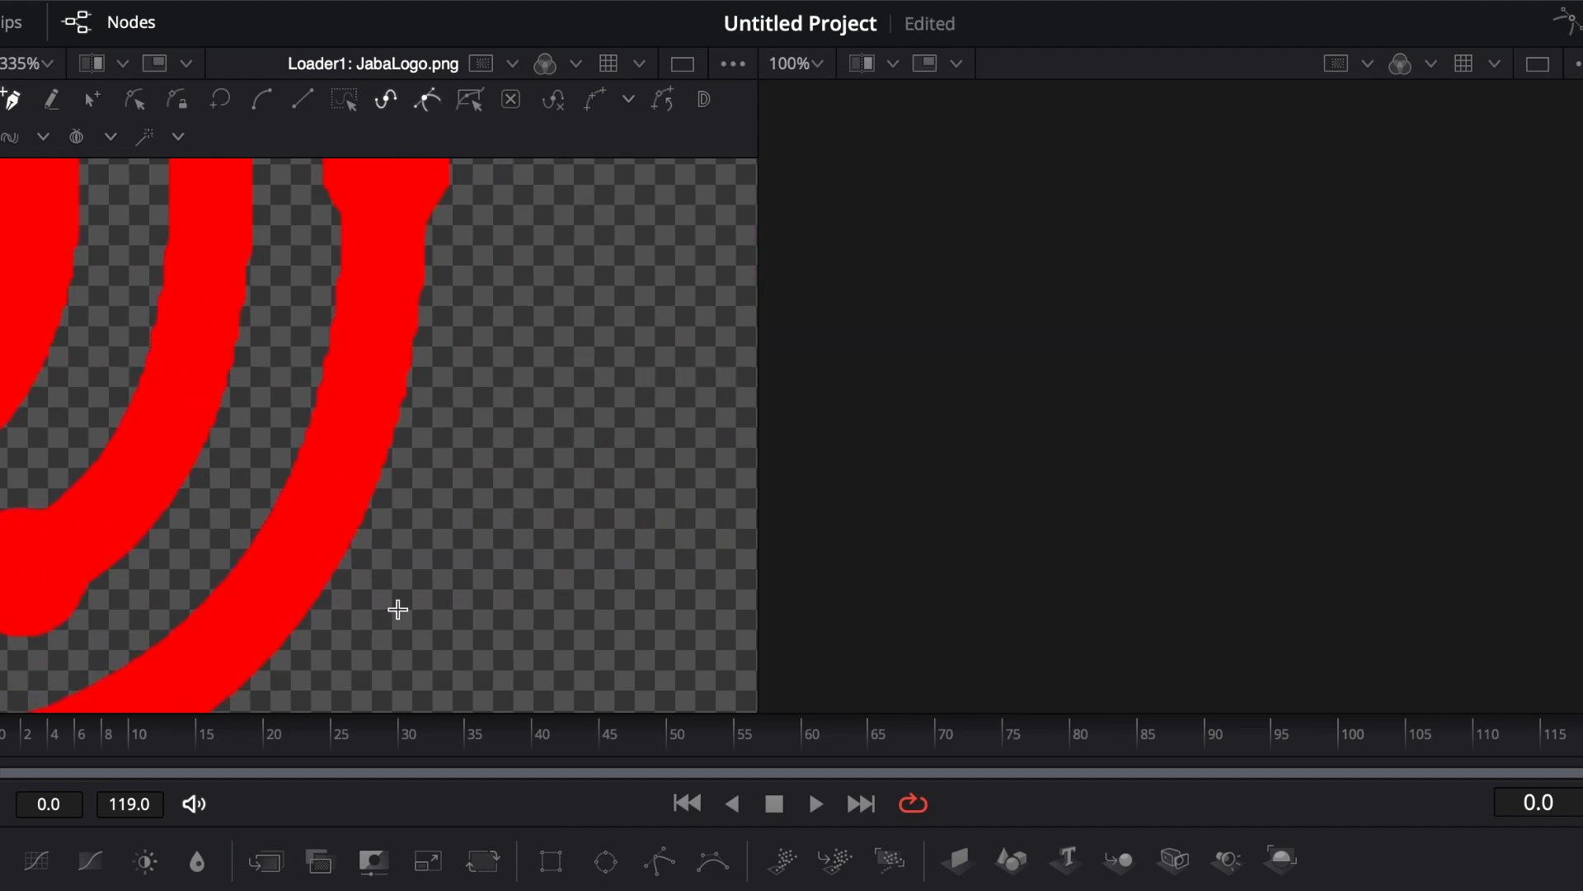
pyautogui.click(399, 610)
pyautogui.click(438, 443)
pyautogui.click(458, 361)
pyautogui.scroll(2, 486, 336)
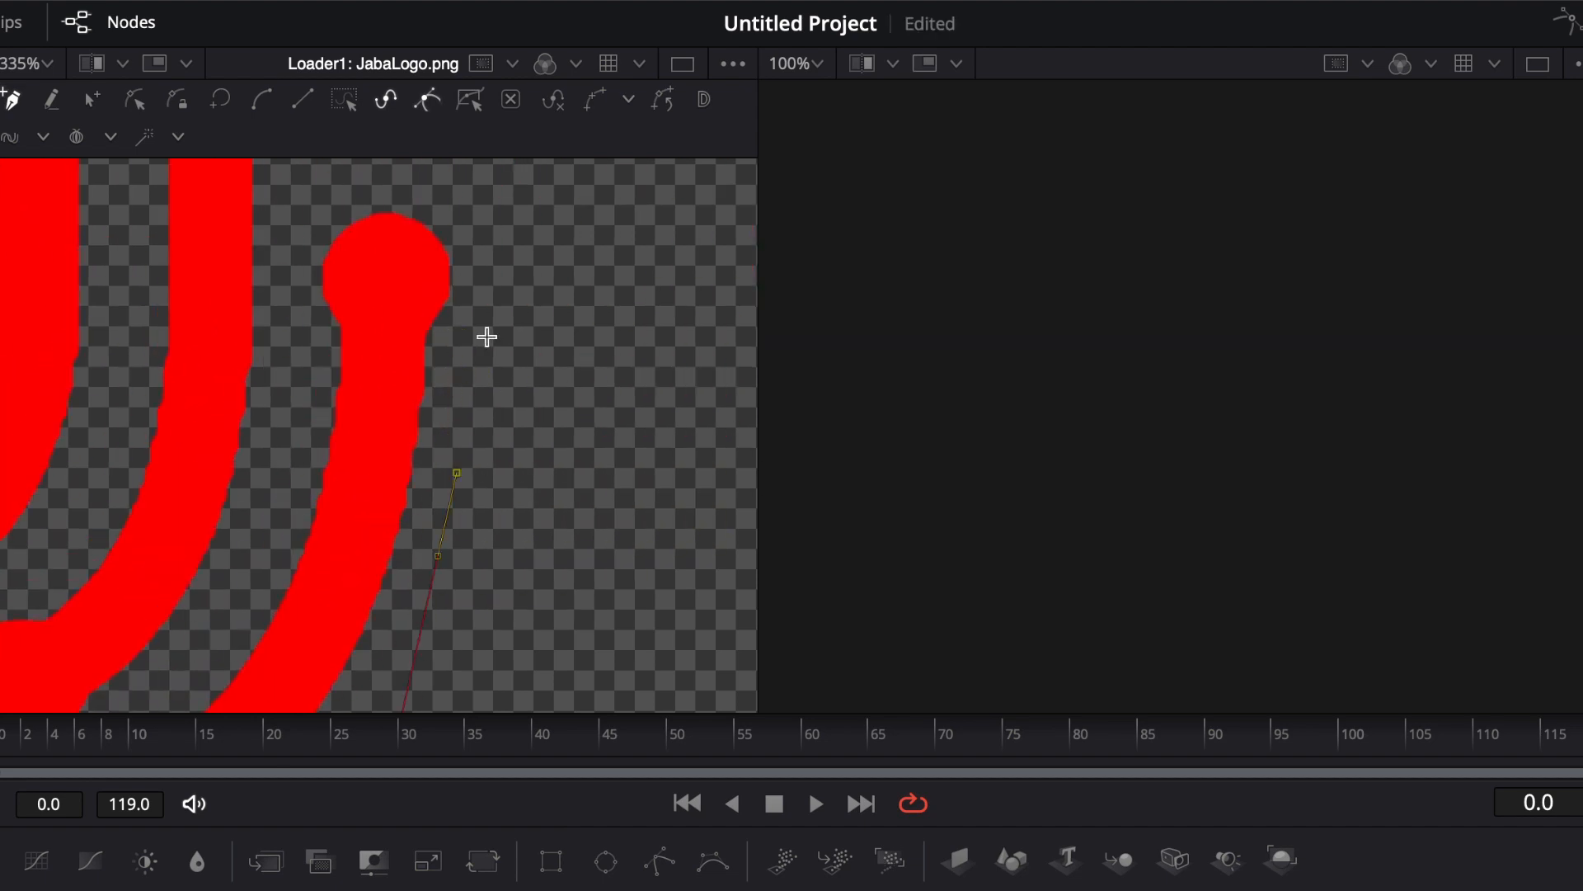
# Step: Add polygon points around the rounded top end of the stroke and down its inner side
pyautogui.click(492, 340)
pyautogui.click(500, 270)
pyautogui.click(504, 235)
pyautogui.scroll(1, 513, 273)
pyautogui.click(394, 226)
pyautogui.click(302, 299)
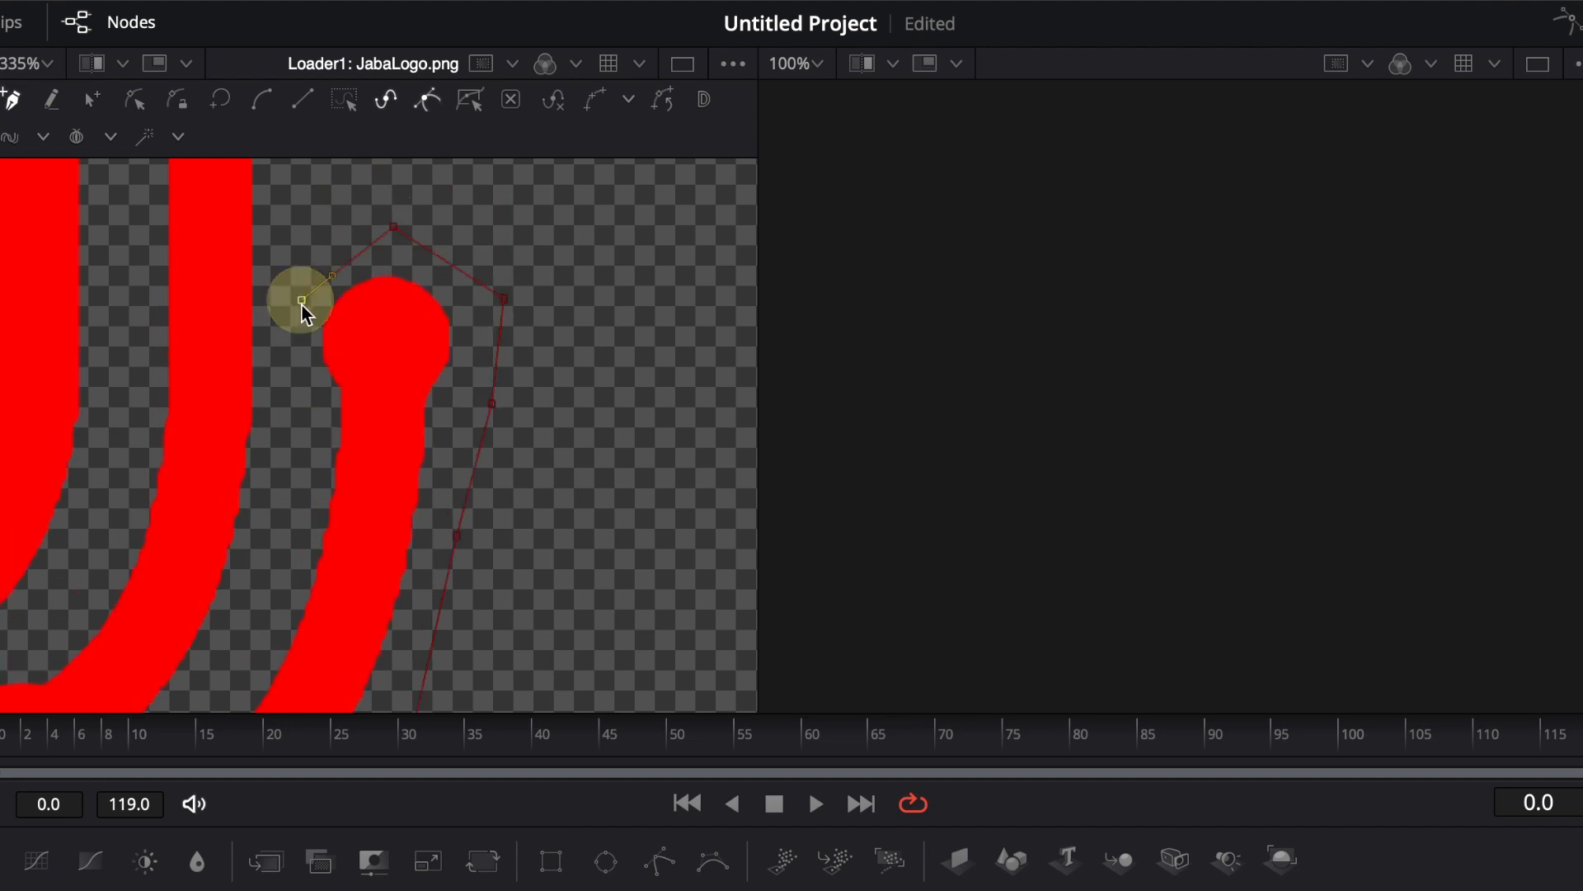
pyautogui.click(294, 459)
pyautogui.click(260, 595)
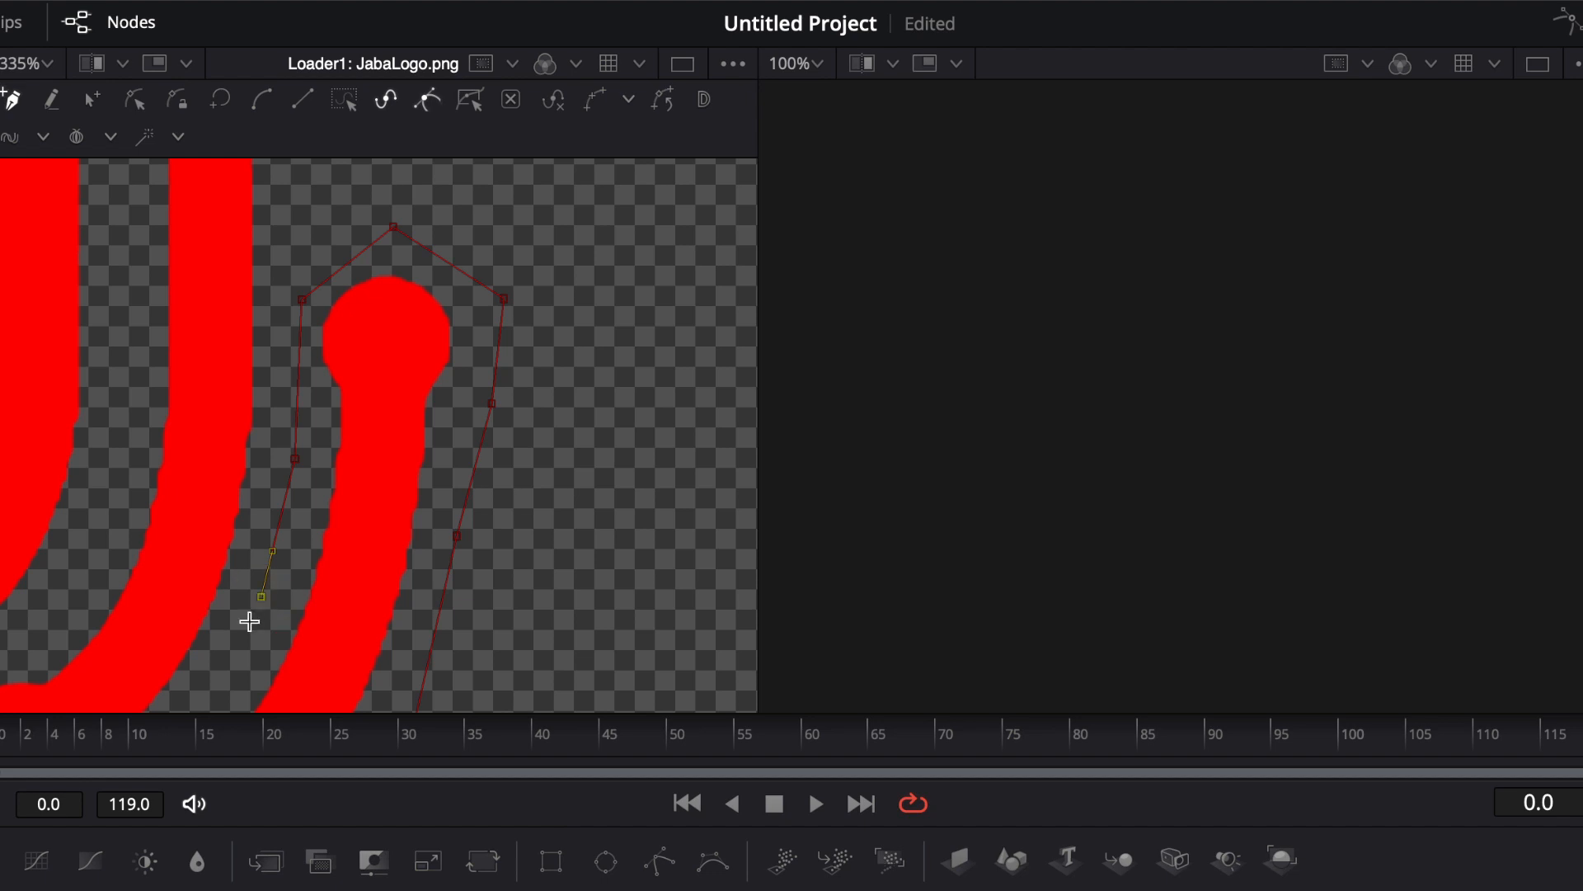
# Step: Continue placing Polygon1 points along the outer underside of the J's lower curved stroke
pyautogui.scroll(-3, 249, 620)
pyautogui.click(177, 569)
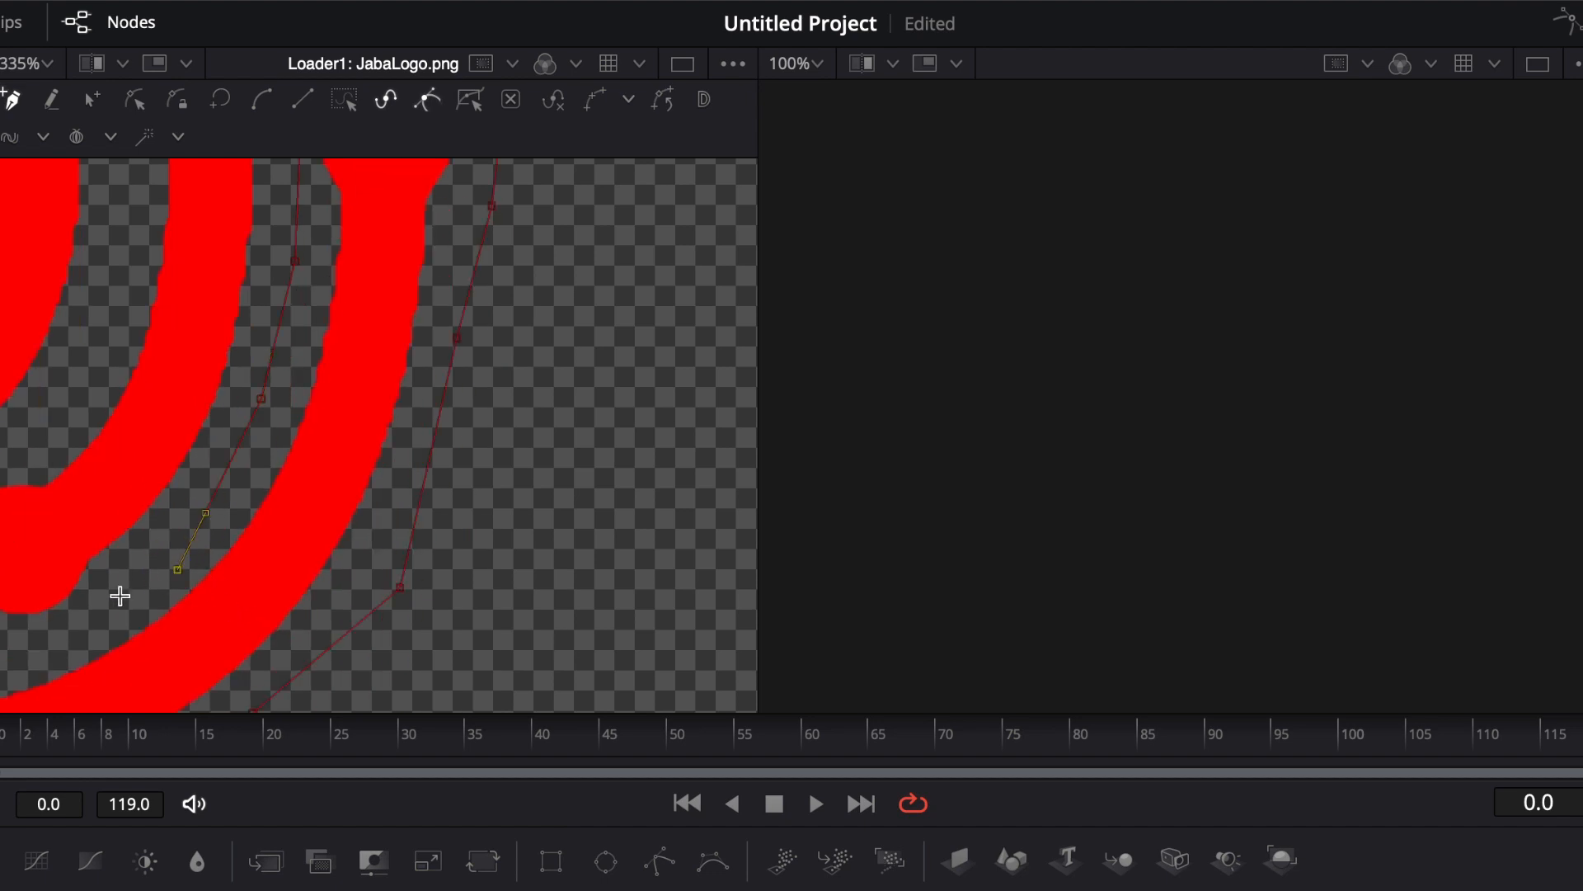
pyautogui.moveTo(117, 600); pyautogui.dragTo(451, 487)
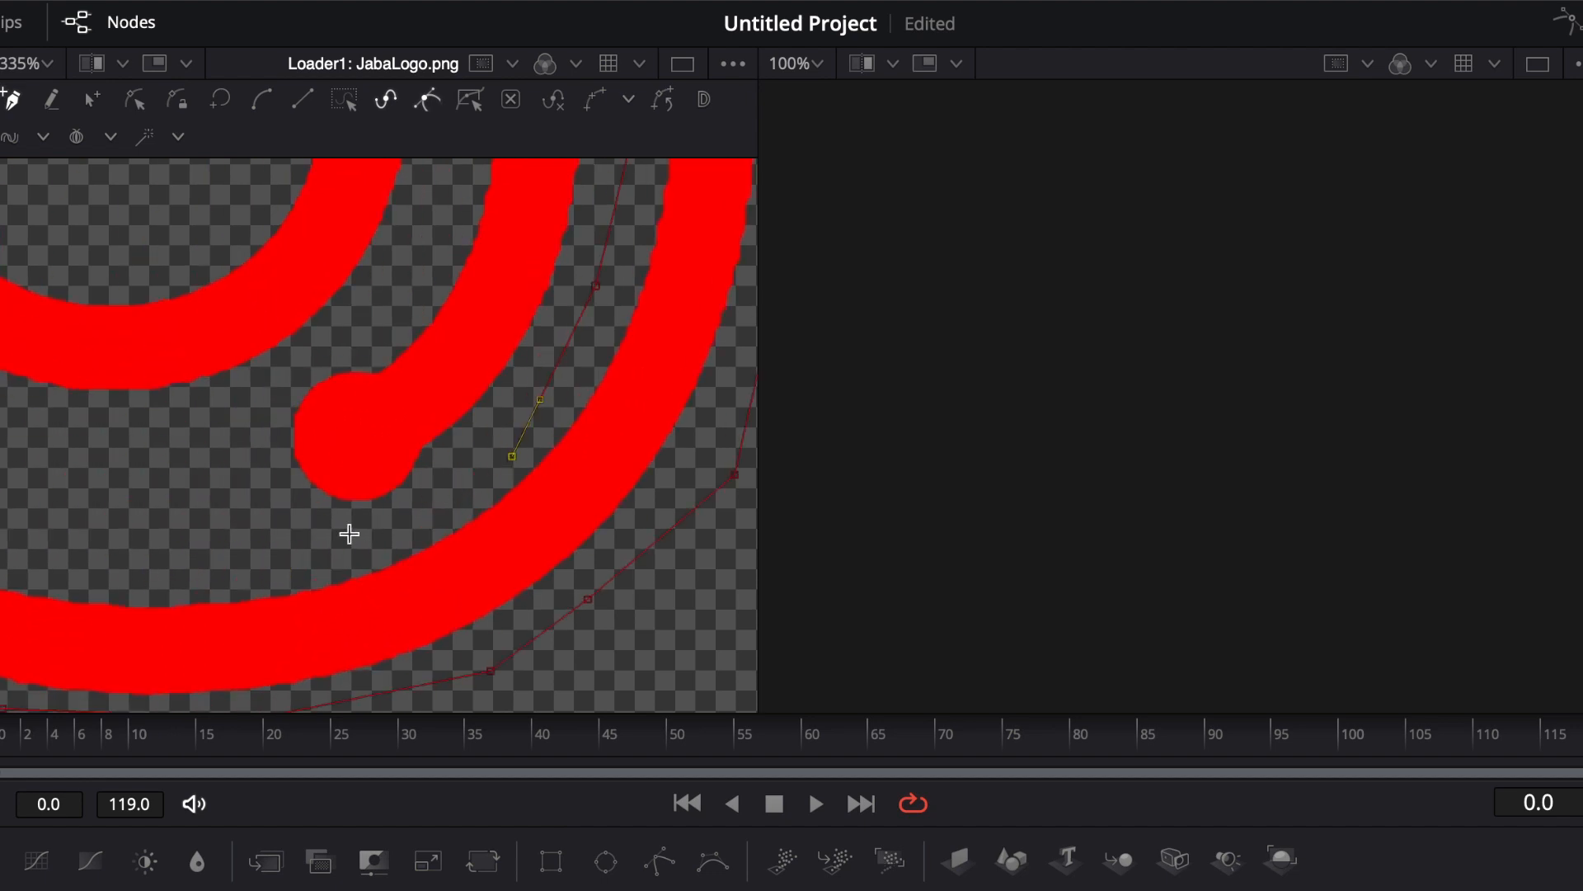
pyautogui.click(351, 534)
pyautogui.click(166, 540)
pyautogui.moveTo(60, 537); pyautogui.dragTo(338, 542)
pyautogui.click(339, 542)
pyautogui.click(140, 490)
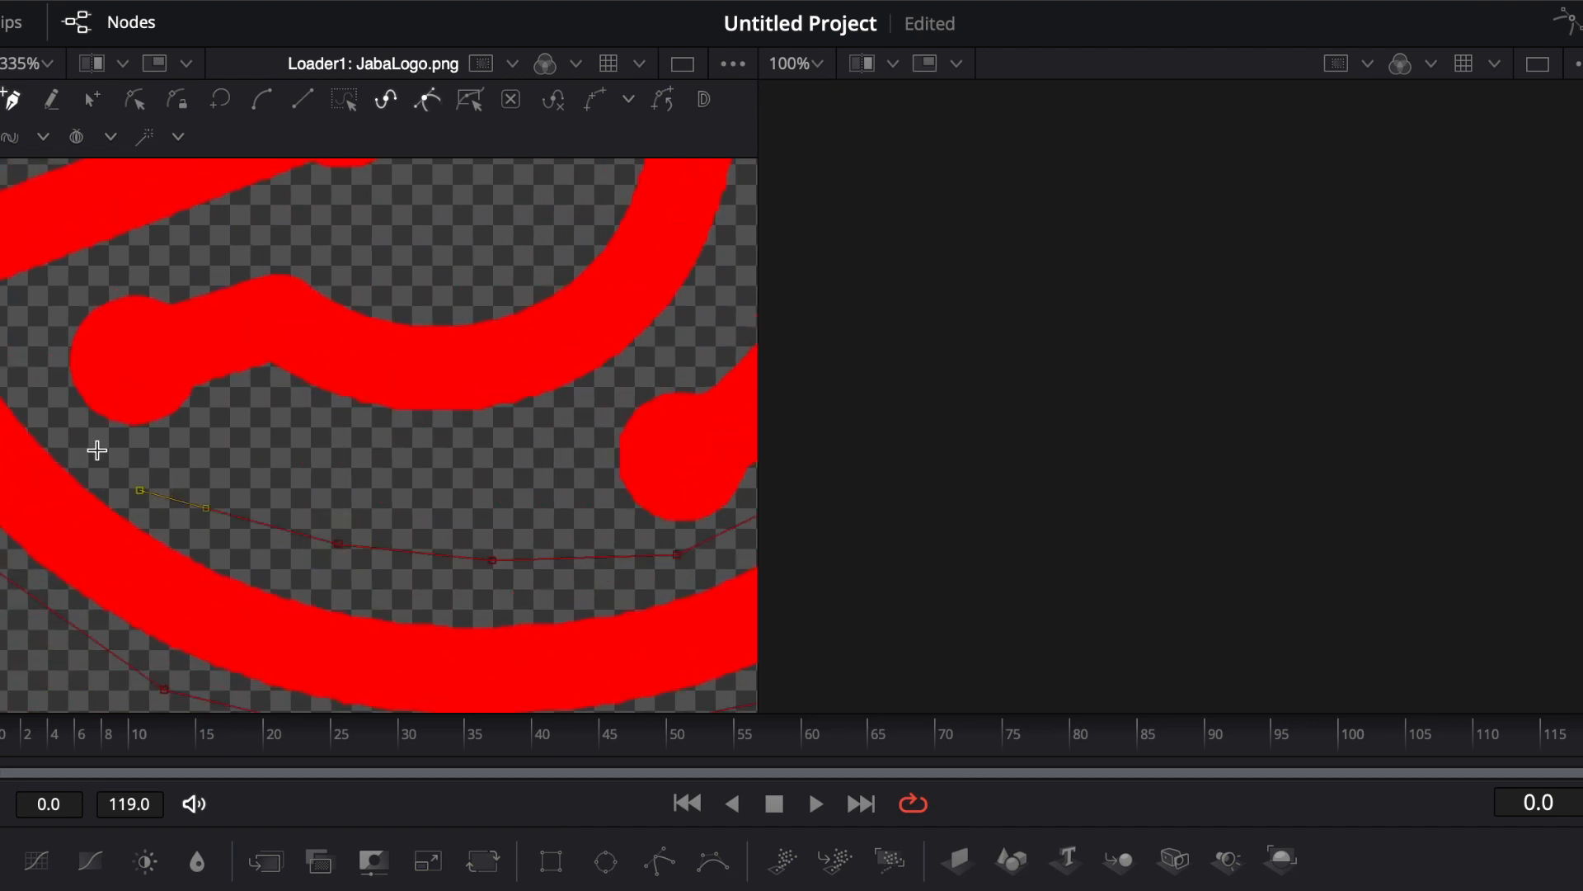
# Step: Place points around the stroke's left end and along its top edge, closing the Polygon1 mask
pyautogui.click(45, 397)
pyautogui.click(25, 325)
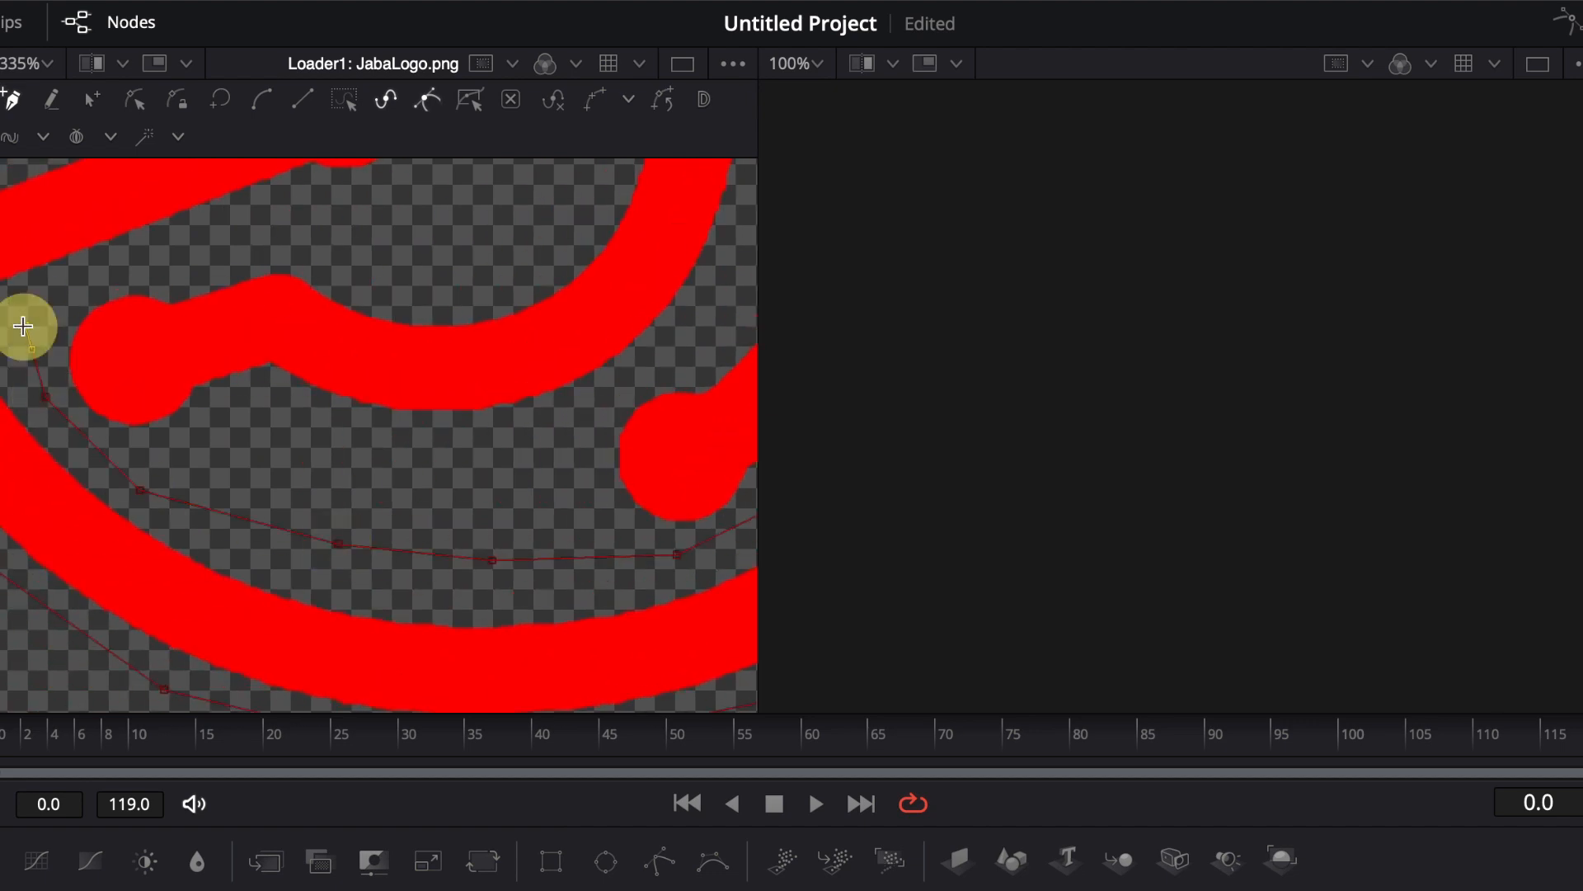
pyautogui.click(230, 245)
pyautogui.scroll(3, 503, 289)
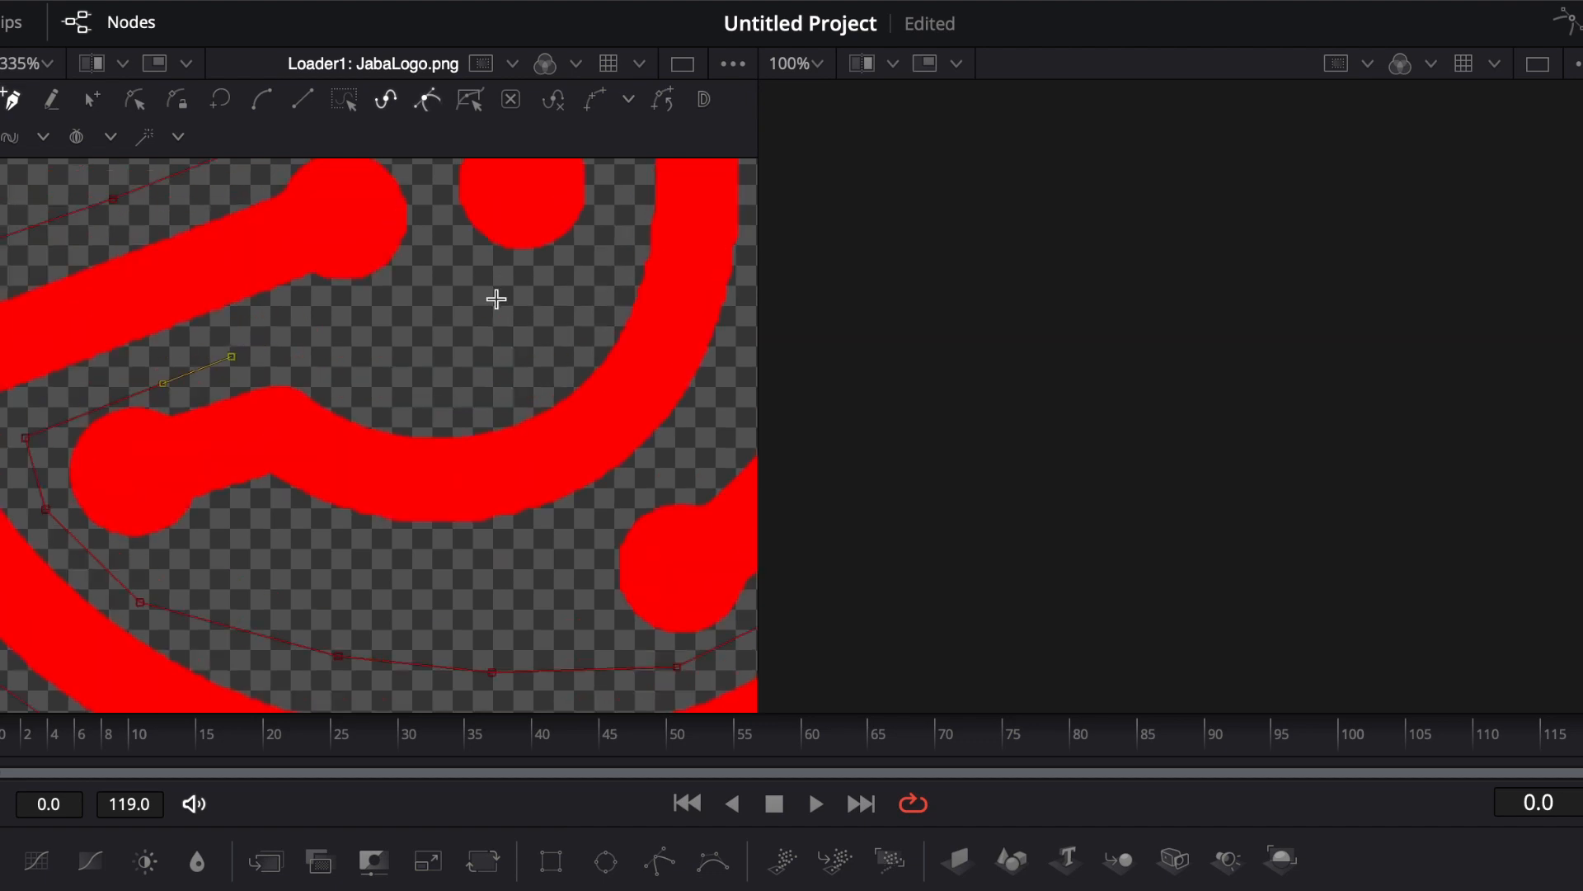
pyautogui.click(346, 313)
pyautogui.click(430, 282)
pyautogui.scroll(2, 442, 284)
pyautogui.click(442, 269)
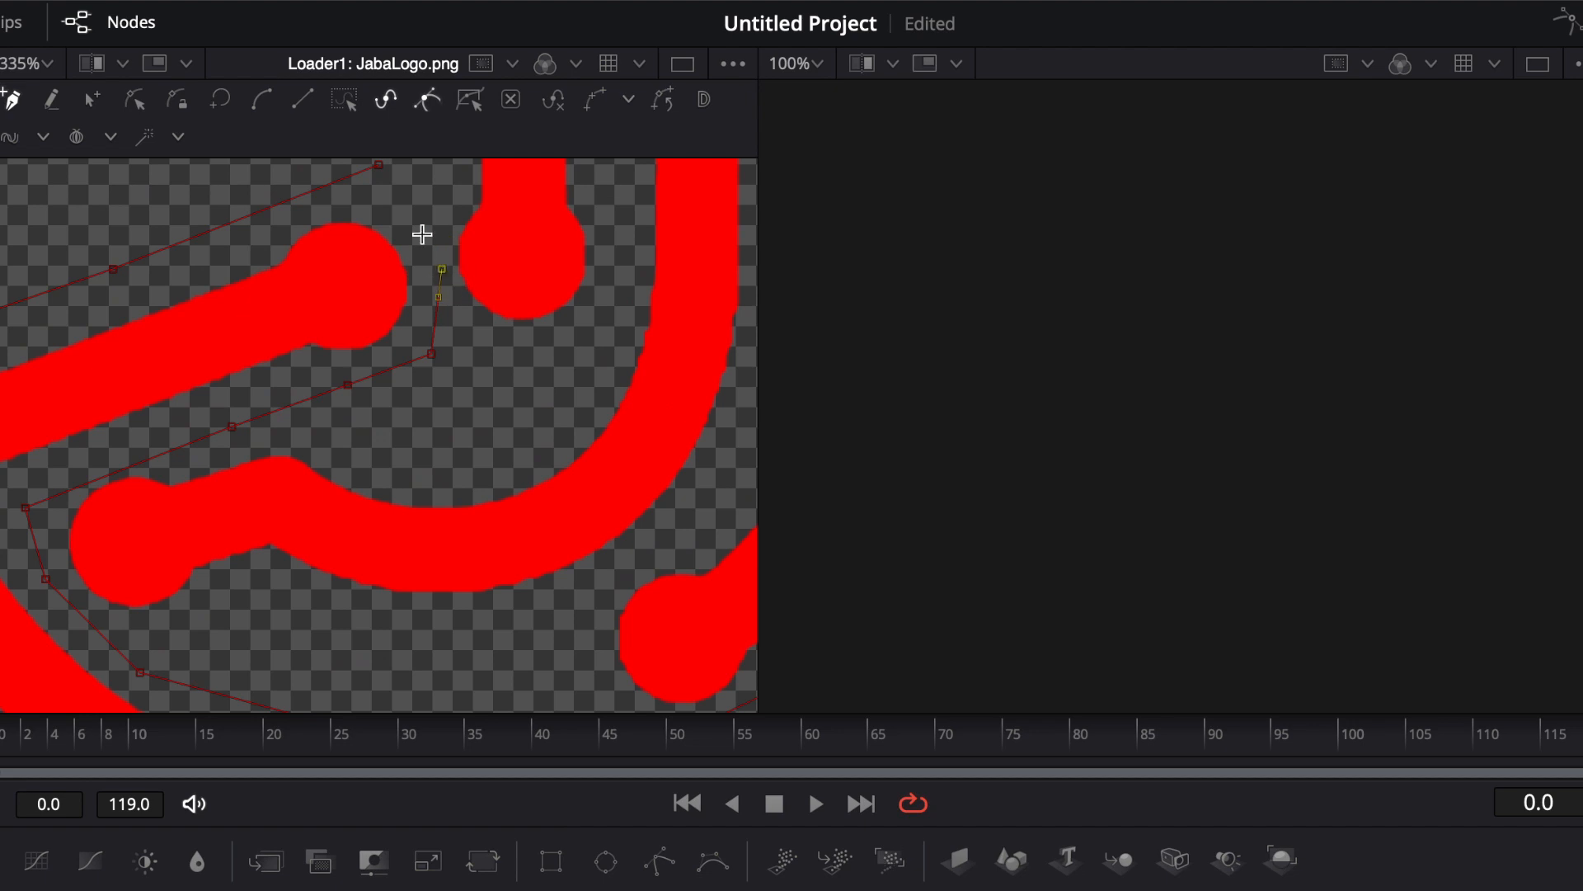
pyautogui.click(379, 165)
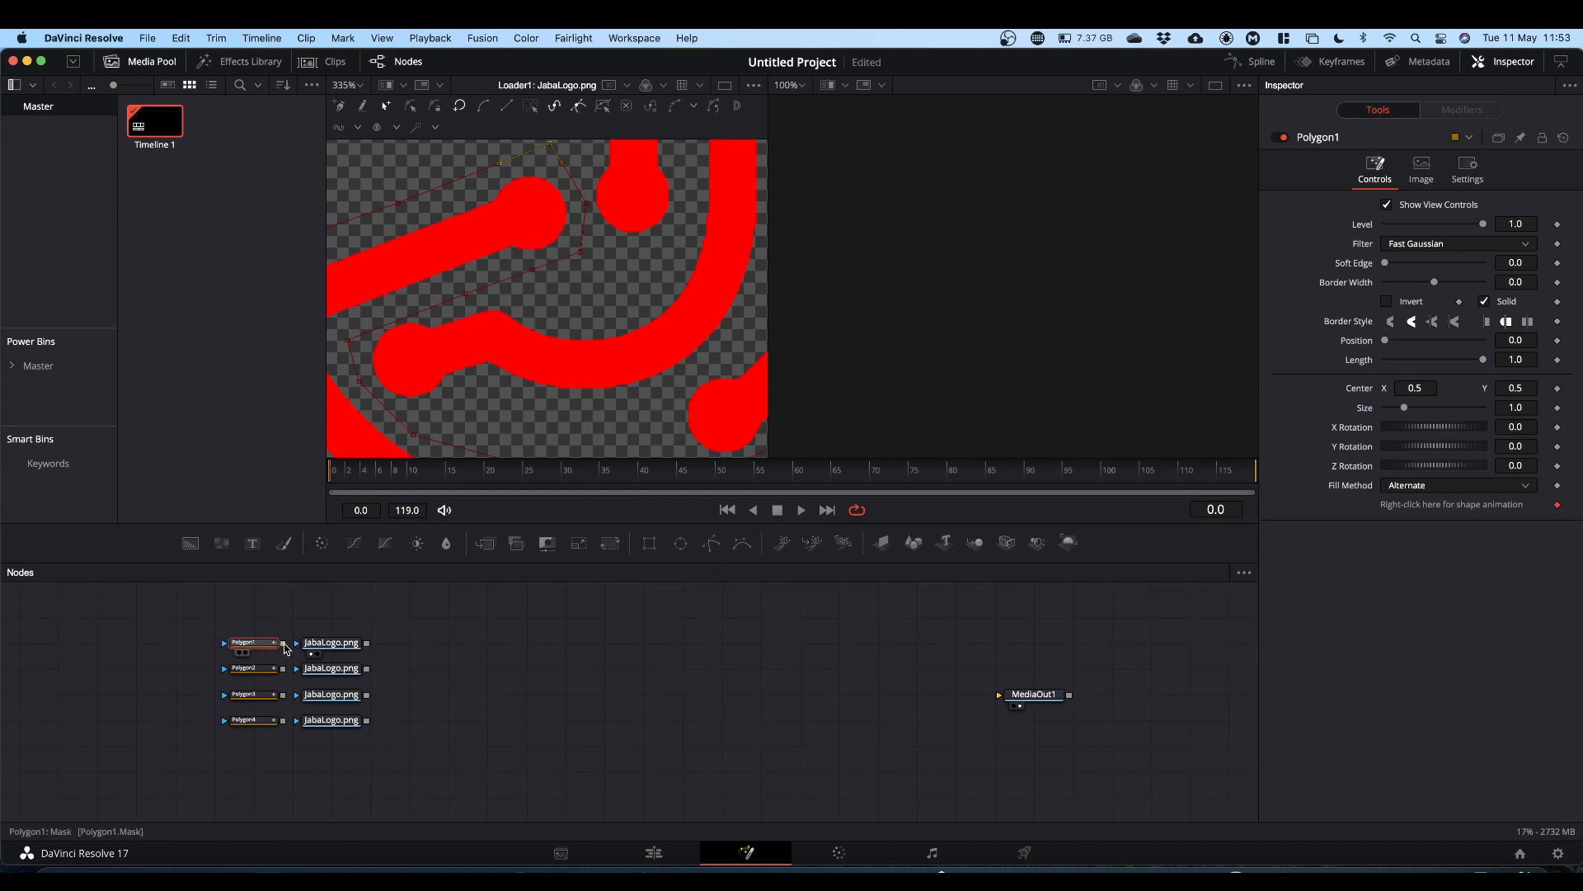
pyautogui.moveTo(285, 647); pyautogui.dragTo(311, 644)
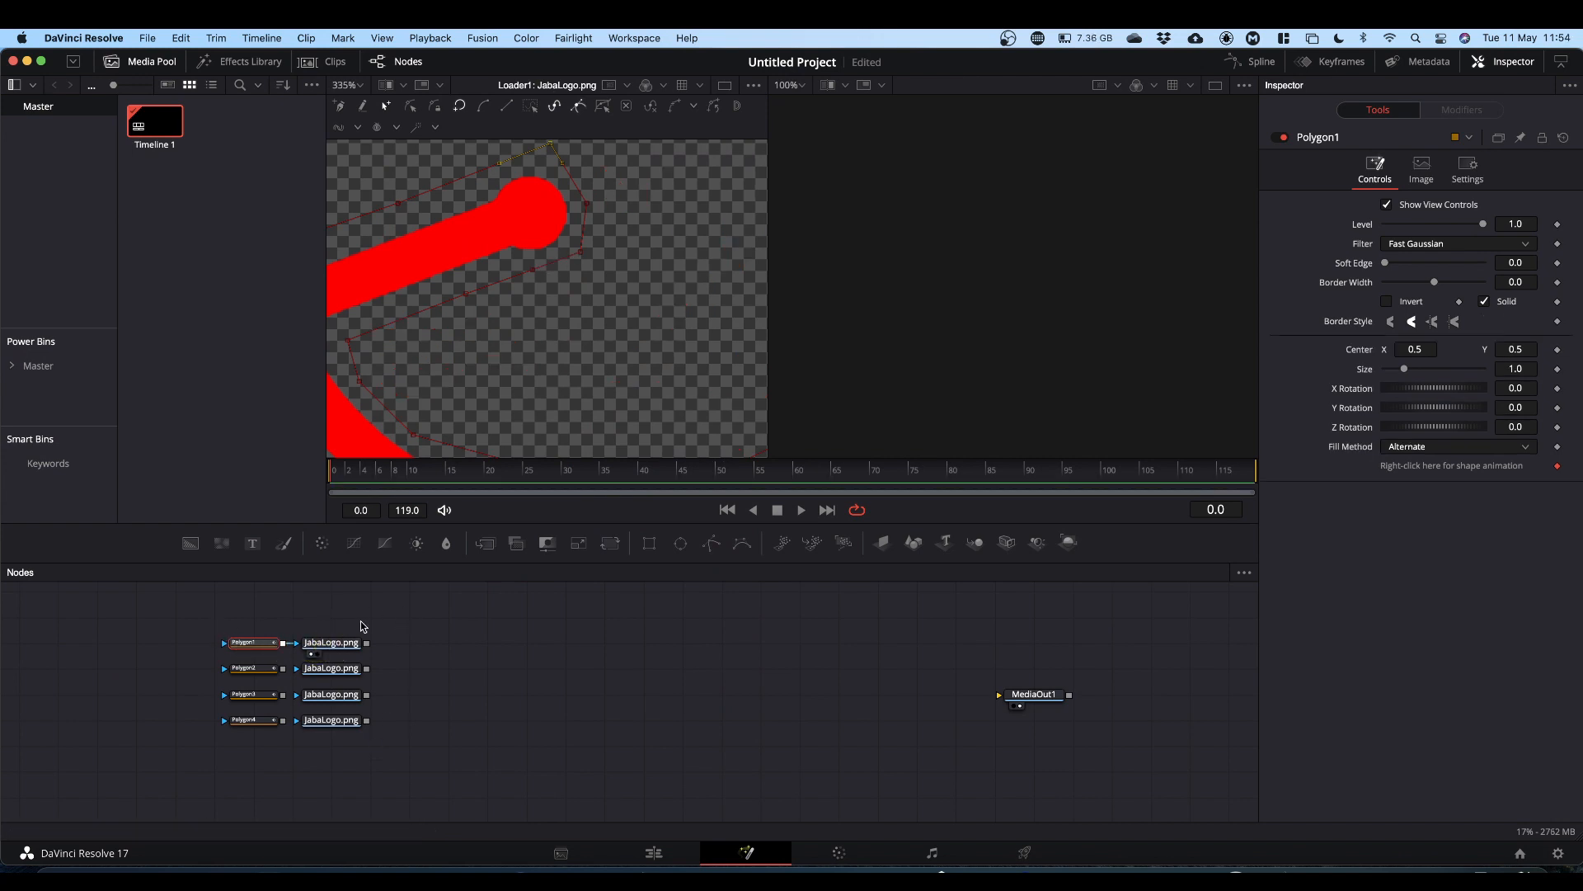
# Step: Check each of the four masked JabaLogo.png loaders in the viewer at Fit zoom
pyautogui.scroll(-5, 569, 327)
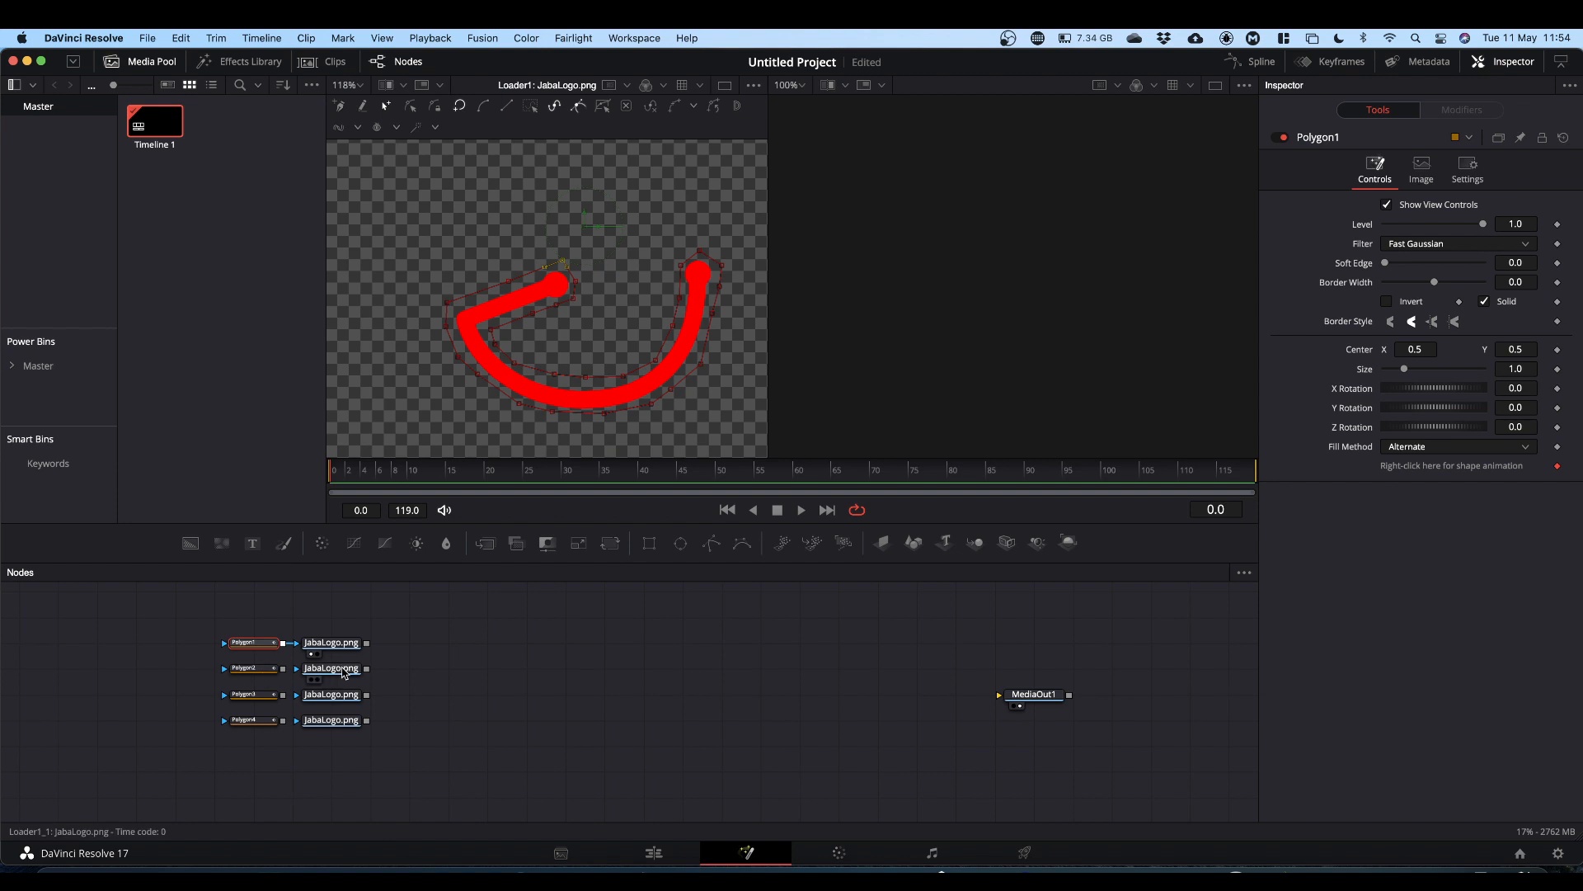
pyautogui.moveTo(344, 672)
pyautogui.mouseDown()
pyautogui.moveTo(456, 428)
pyautogui.moveTo(498, 435)
pyautogui.mouseUp()
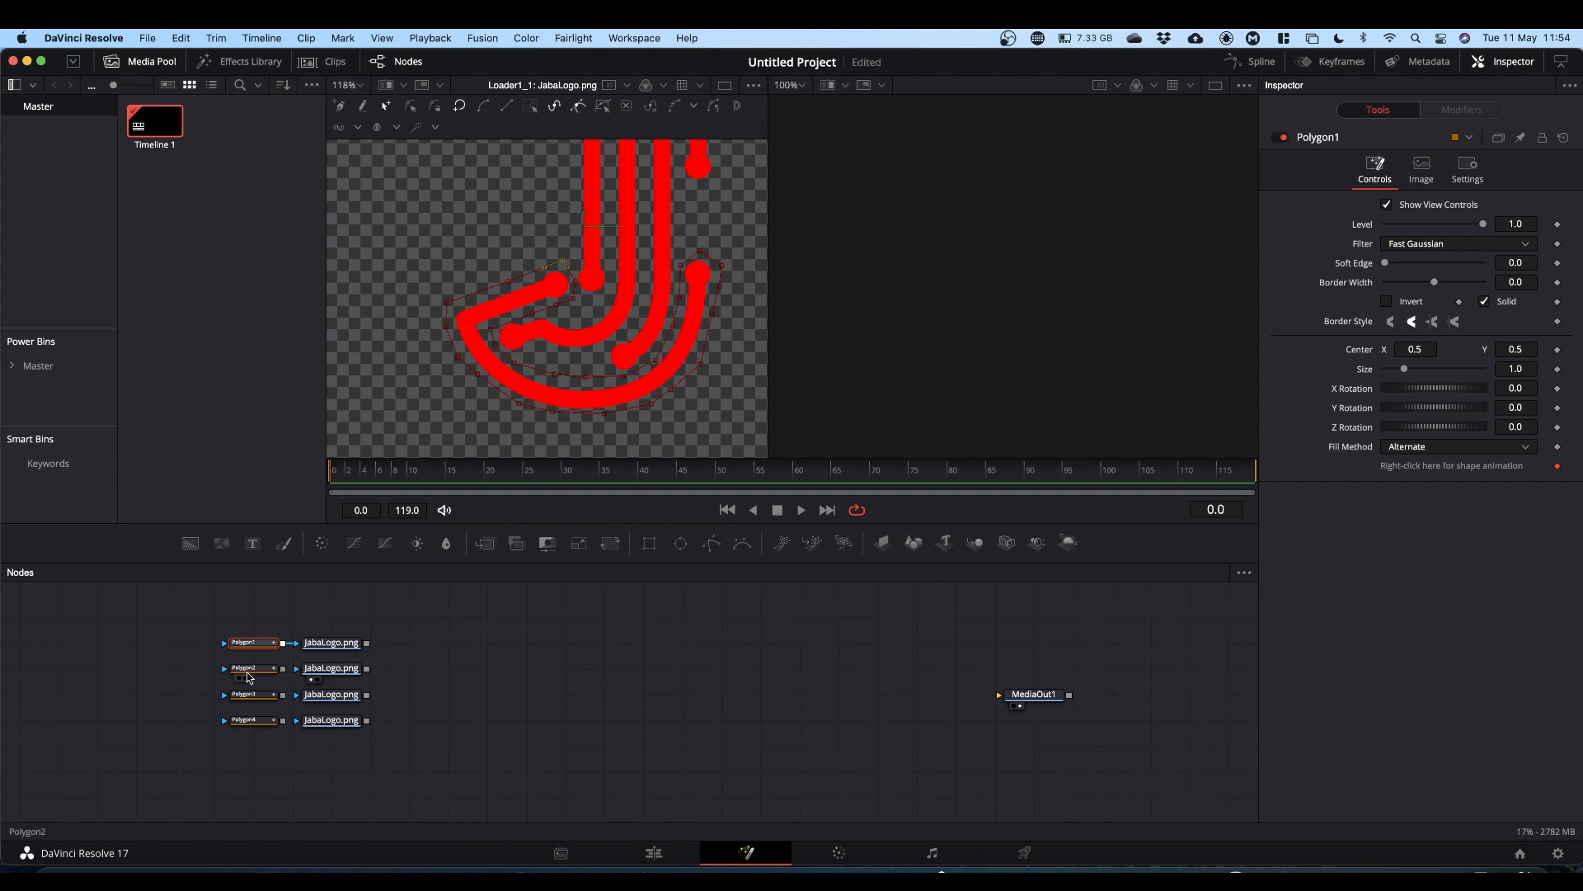
pyautogui.click(255, 673)
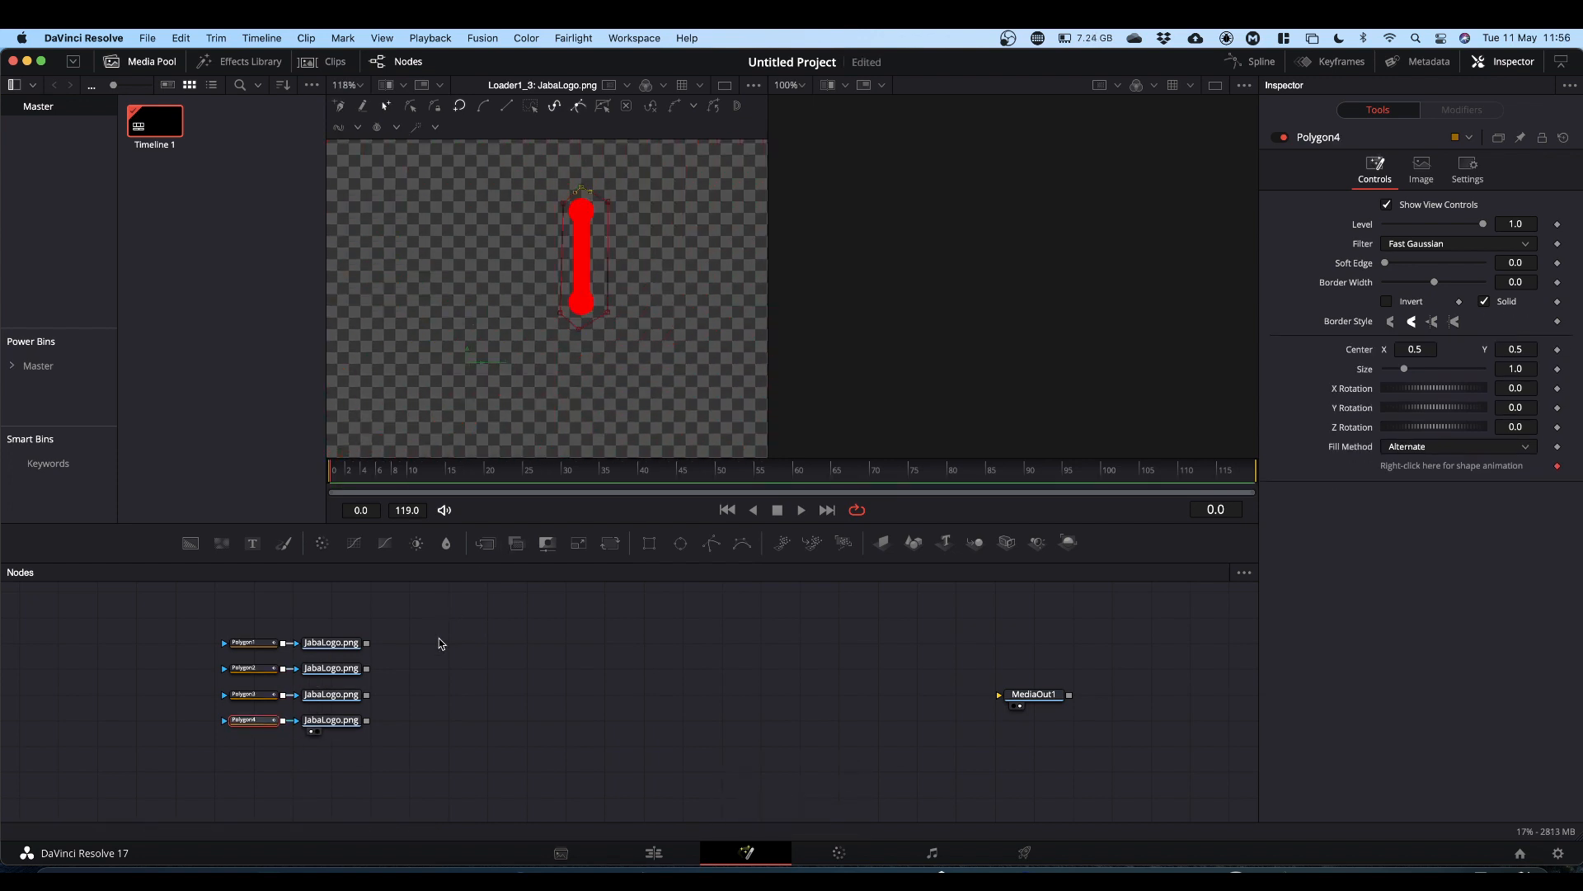
pyautogui.moveTo(332, 642); pyautogui.dragTo(530, 376)
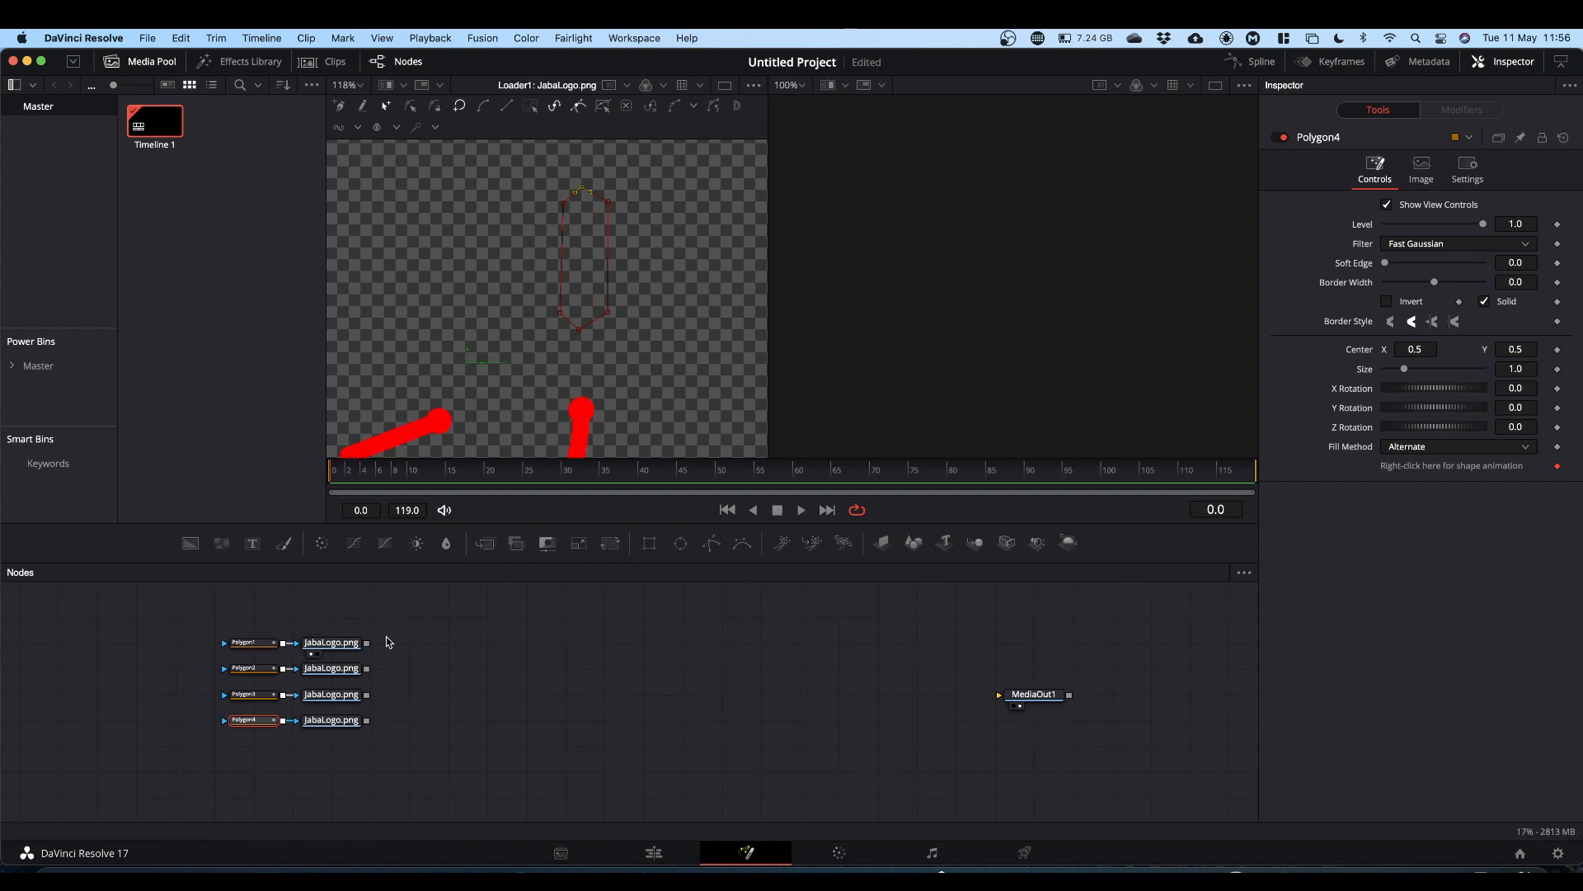
pyautogui.moveTo(348, 673); pyautogui.dragTo(525, 344)
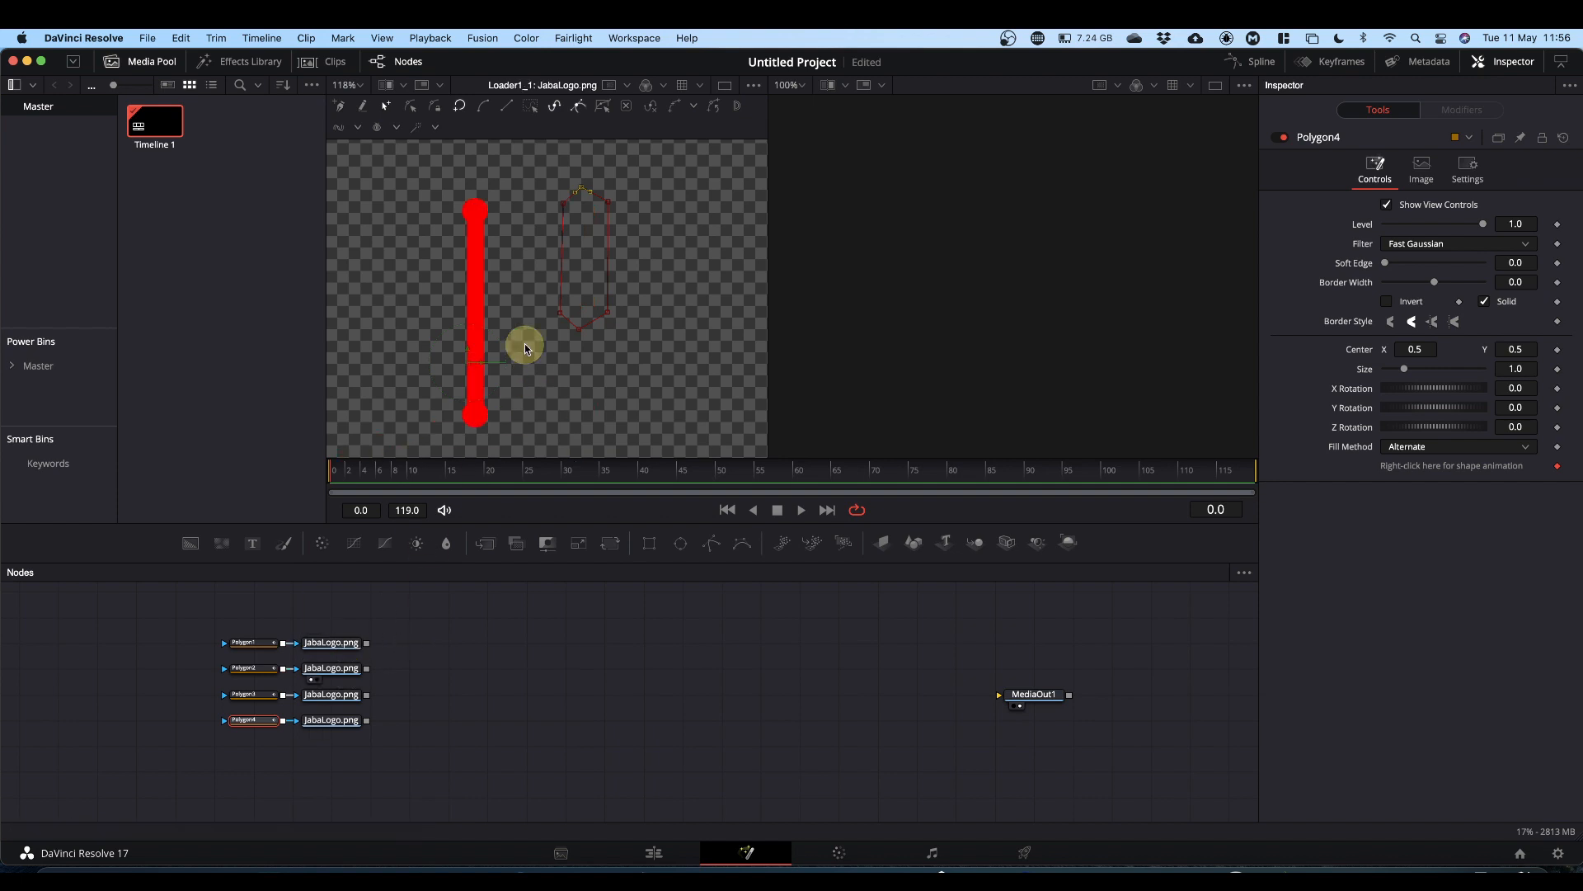
pyautogui.click(360, 85)
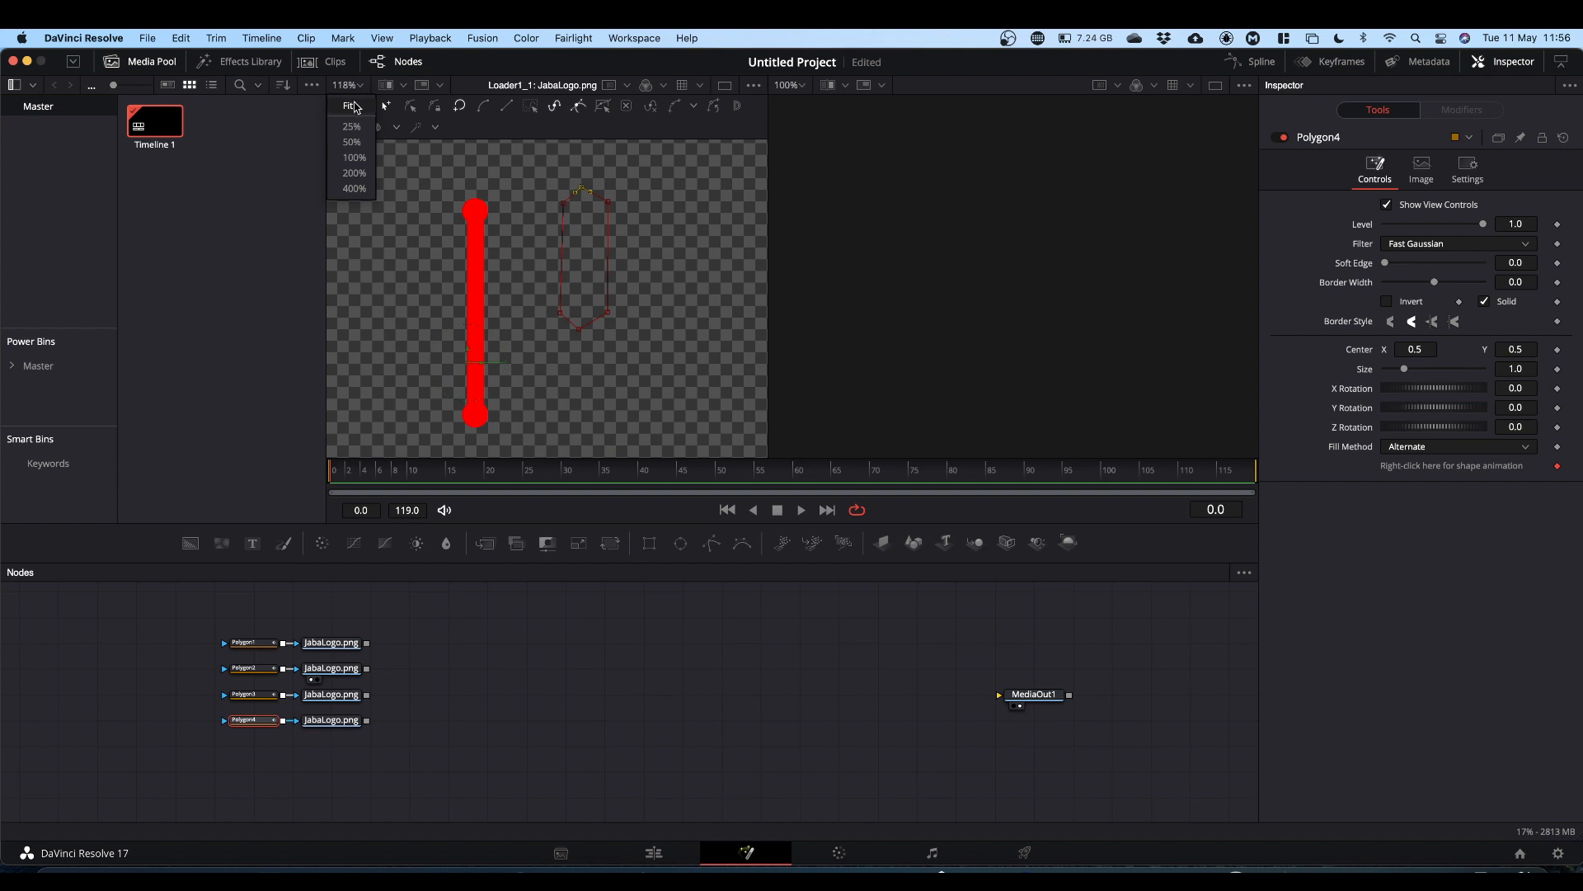
pyautogui.click(353, 107)
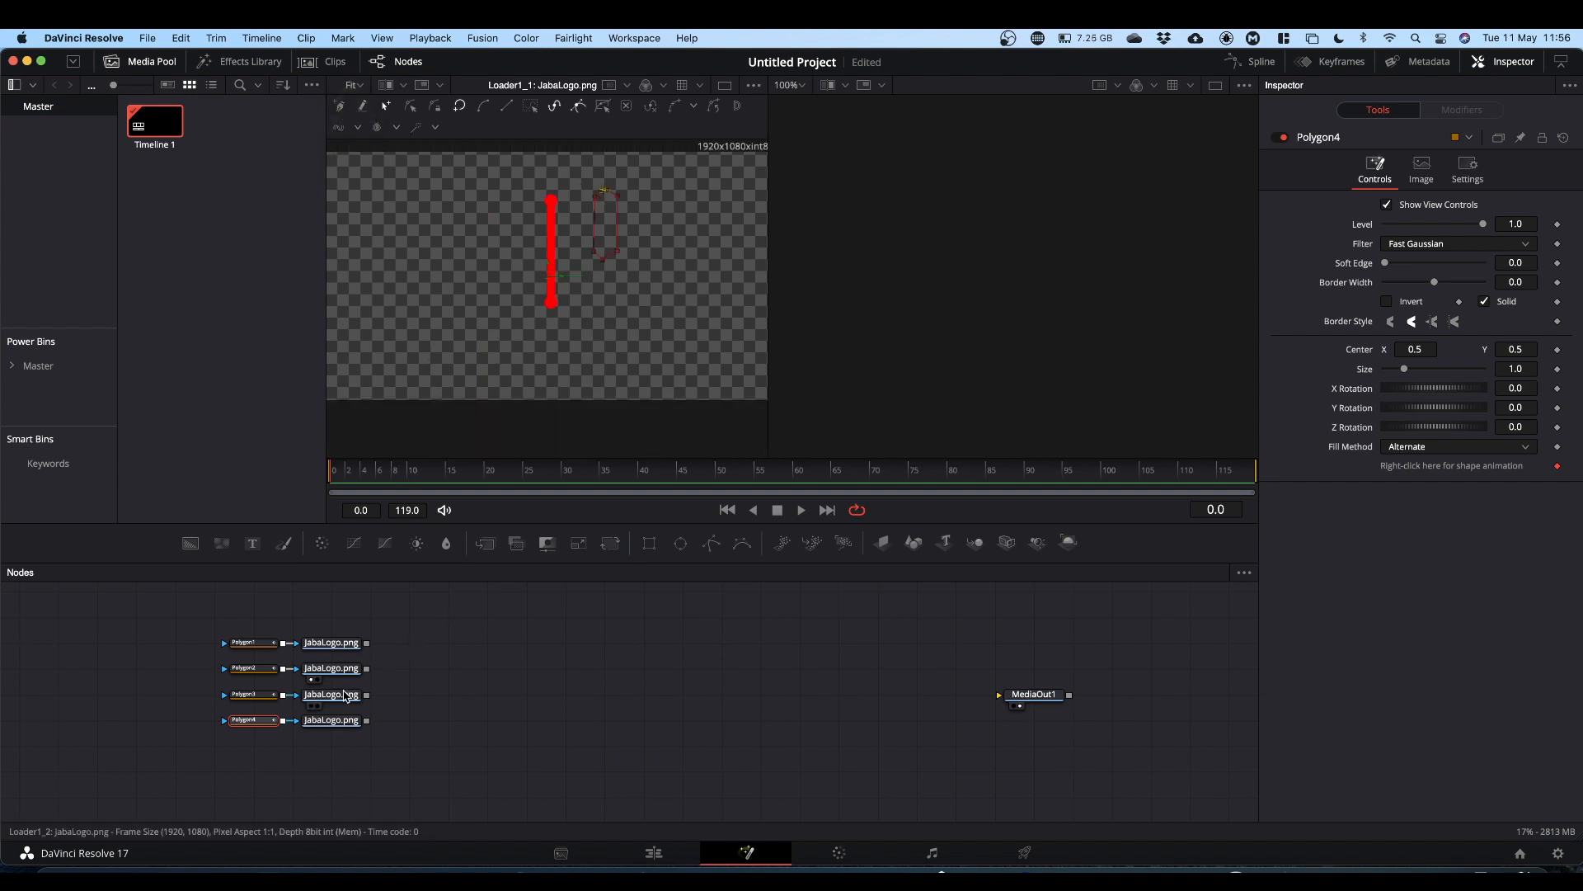
pyautogui.moveTo(345, 695); pyautogui.dragTo(486, 398)
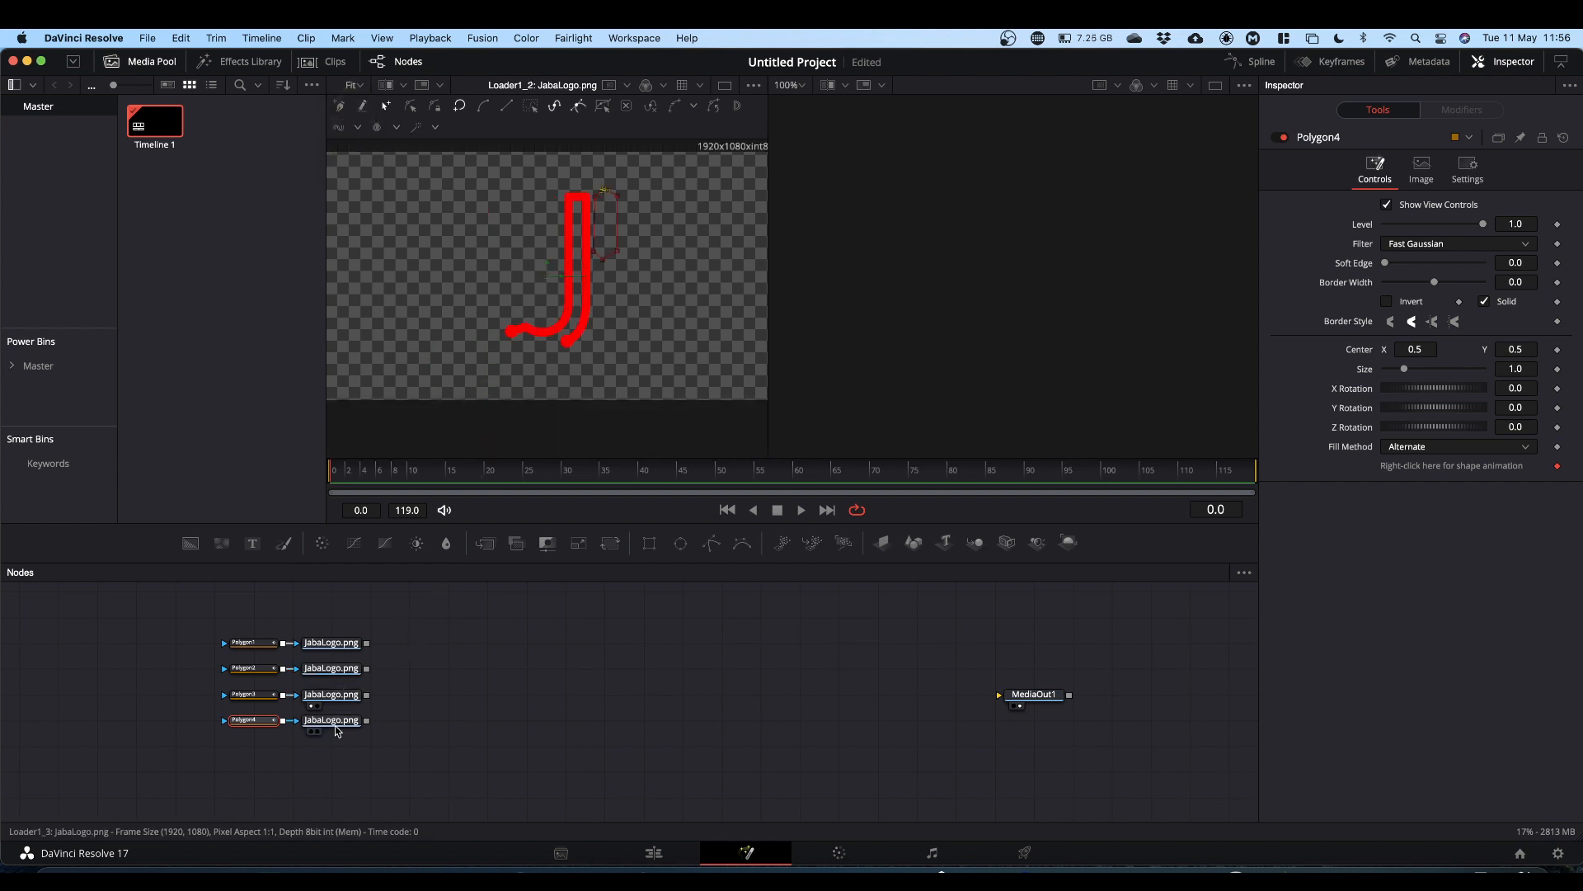
pyautogui.moveTo(339, 726); pyautogui.dragTo(445, 367)
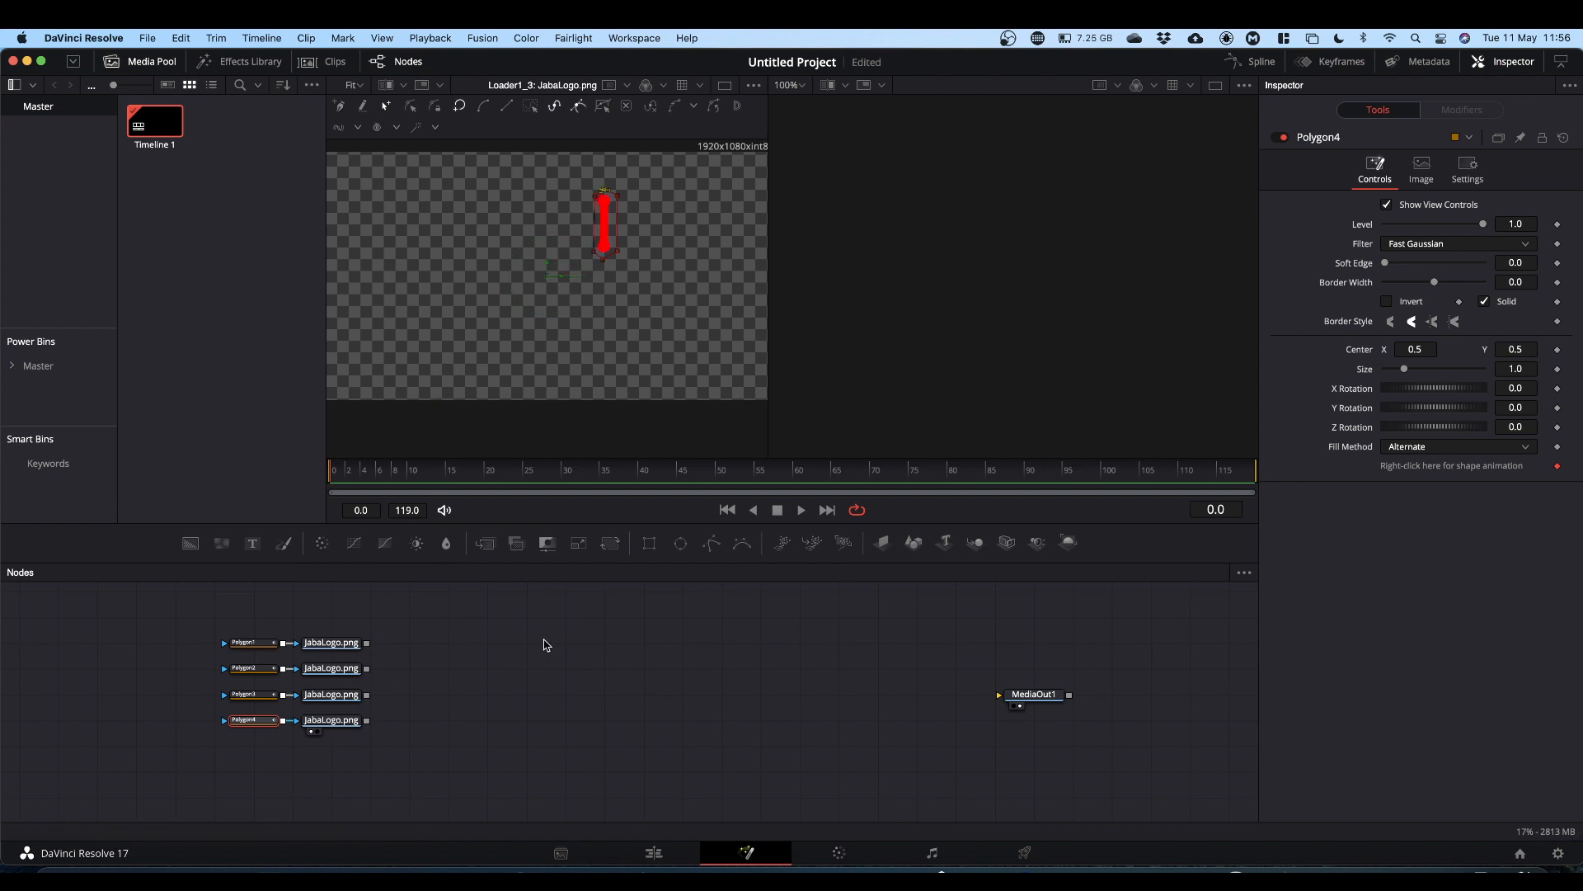
pyautogui.click(347, 648)
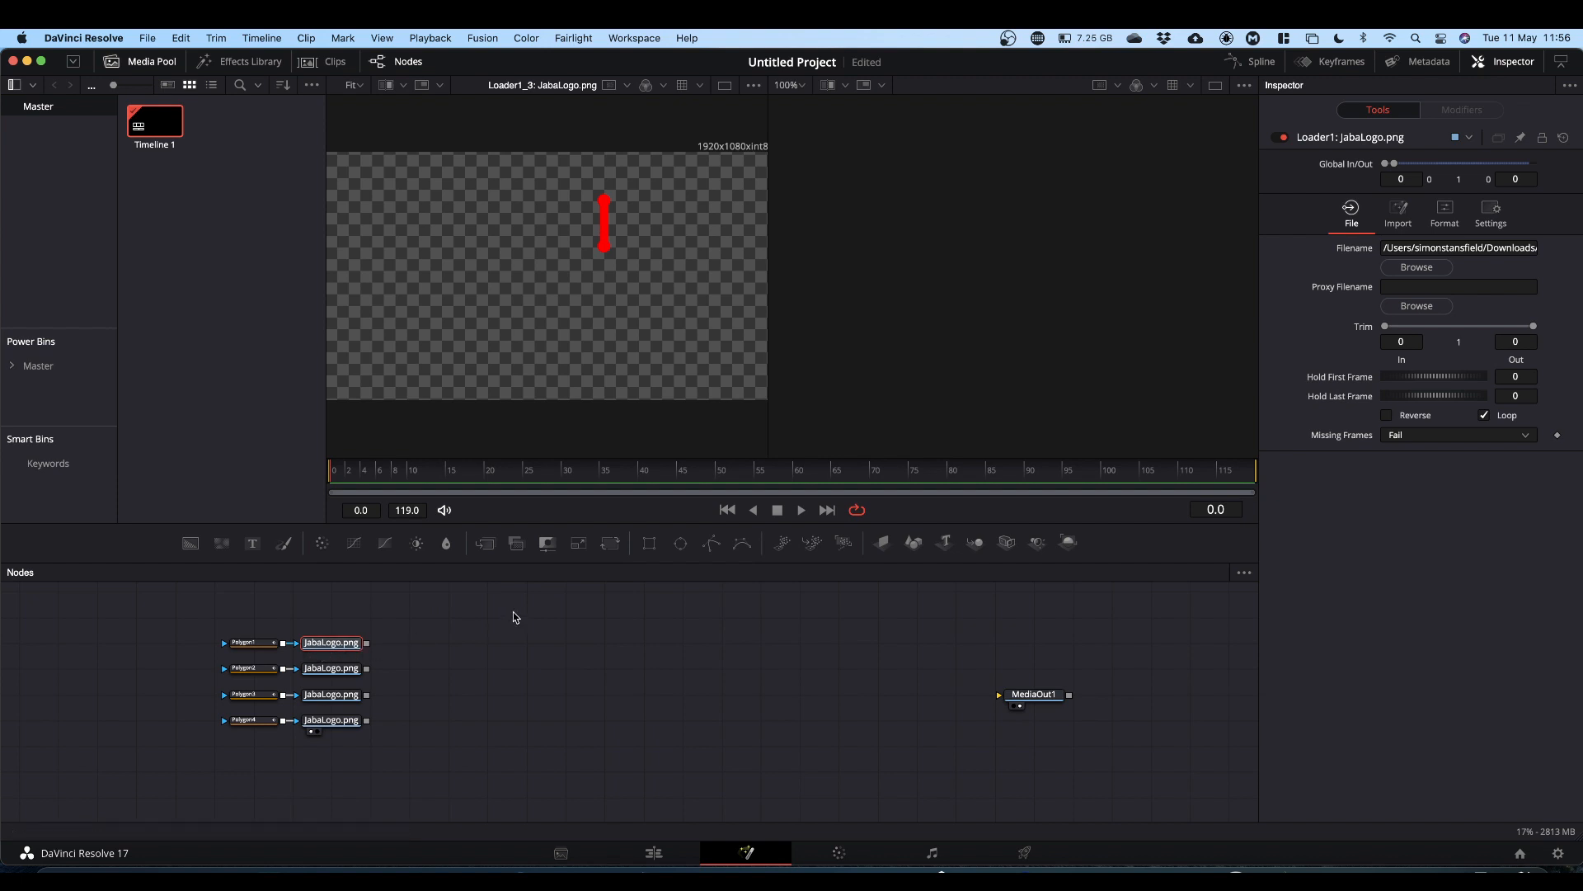
# Step: Add a Transform node after each of the four loaders
pyautogui.click(612, 545)
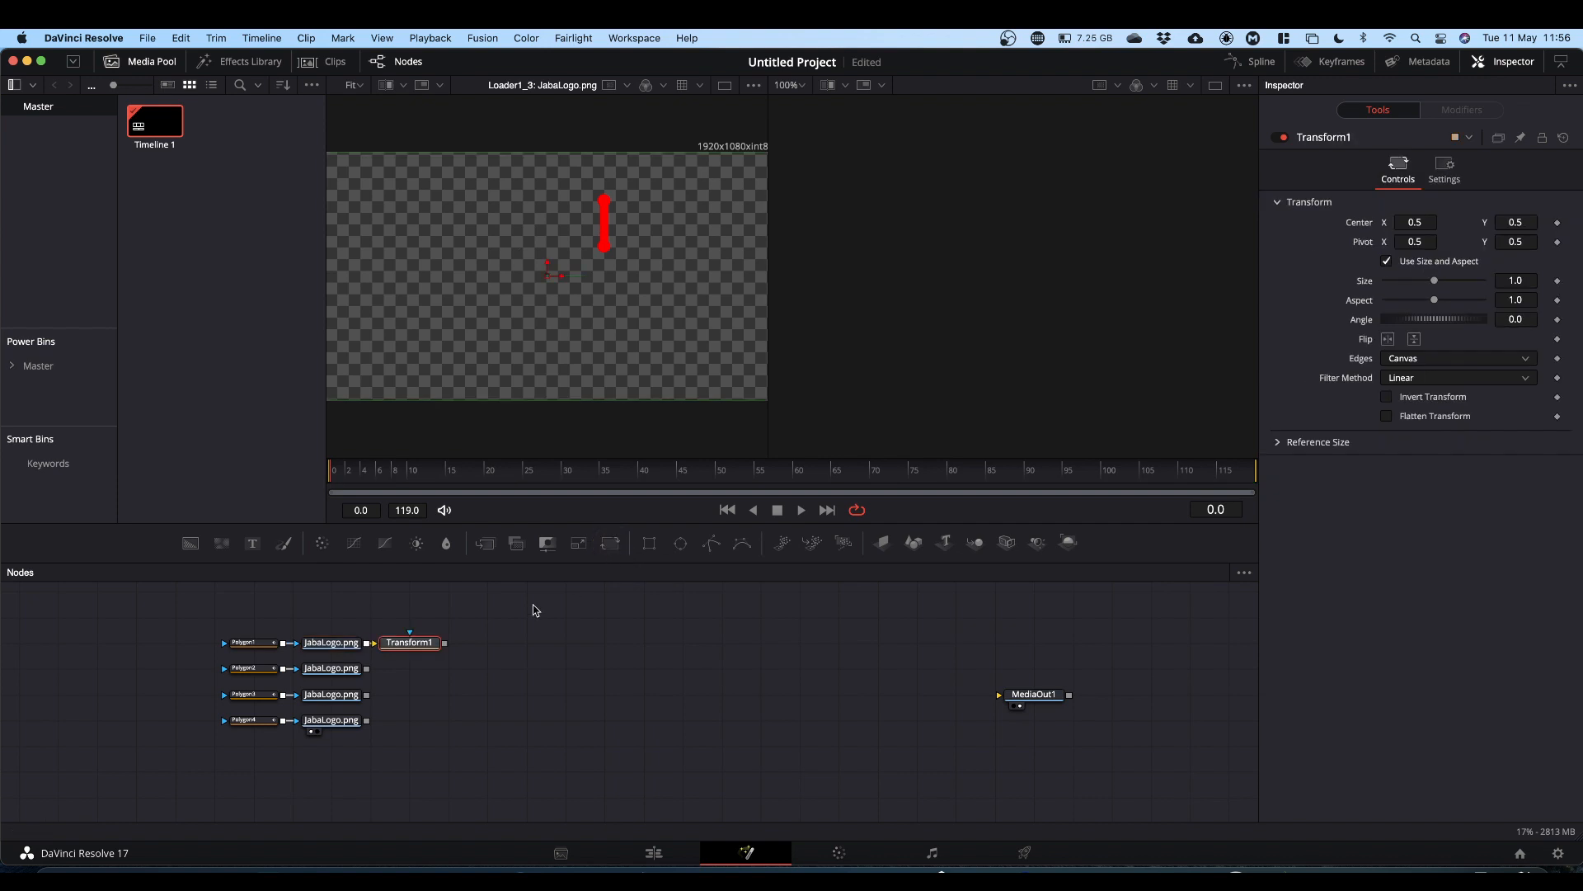
pyautogui.click(344, 670)
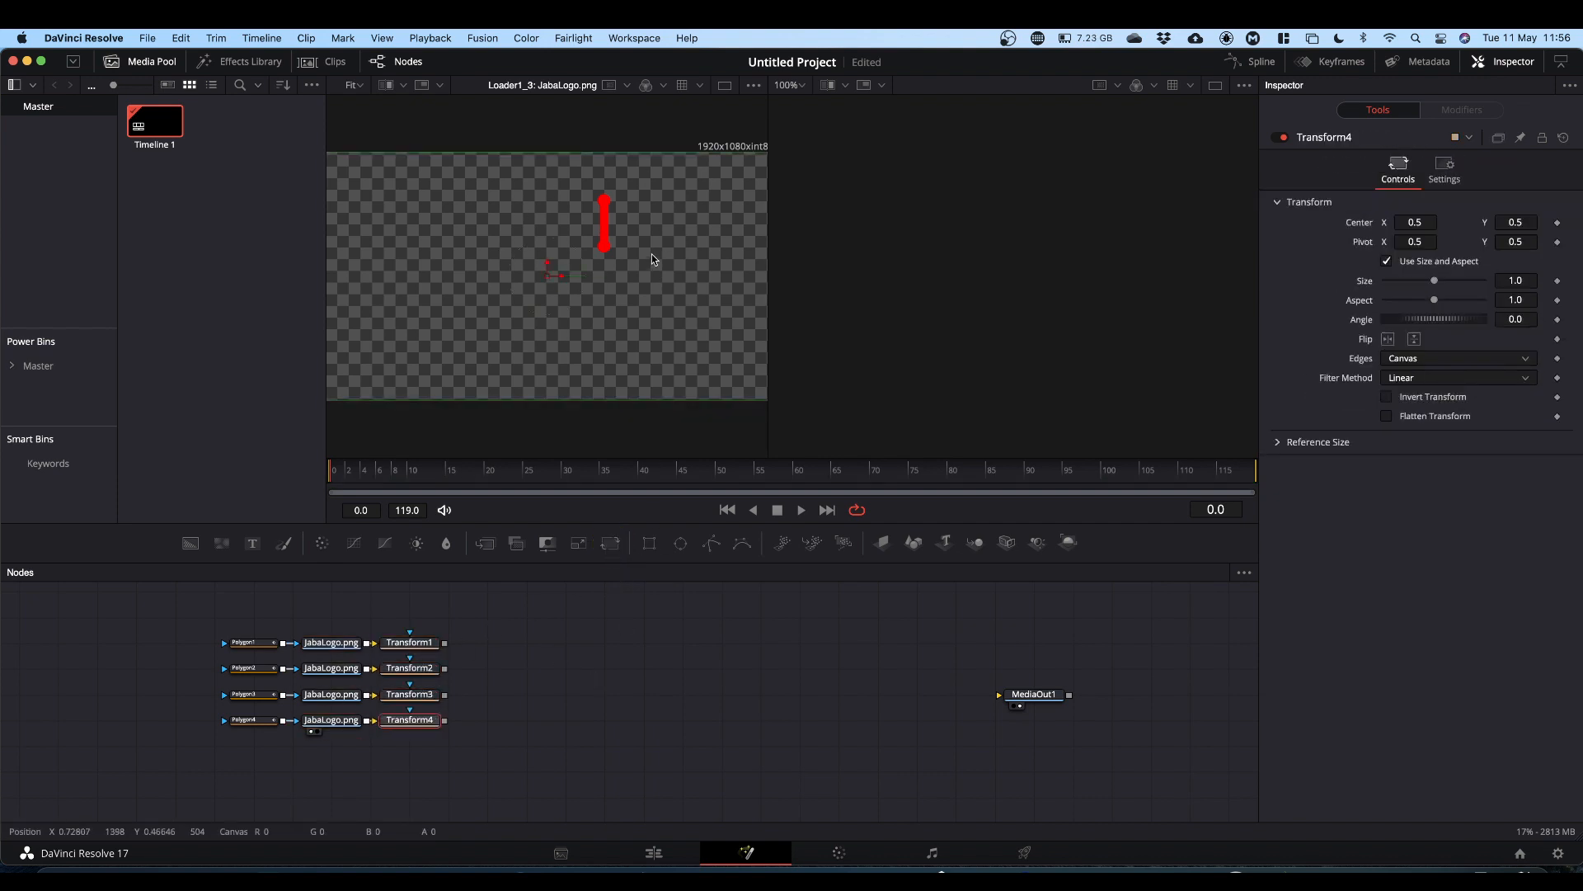
pyautogui.click(446, 645)
pyautogui.press('super+z')
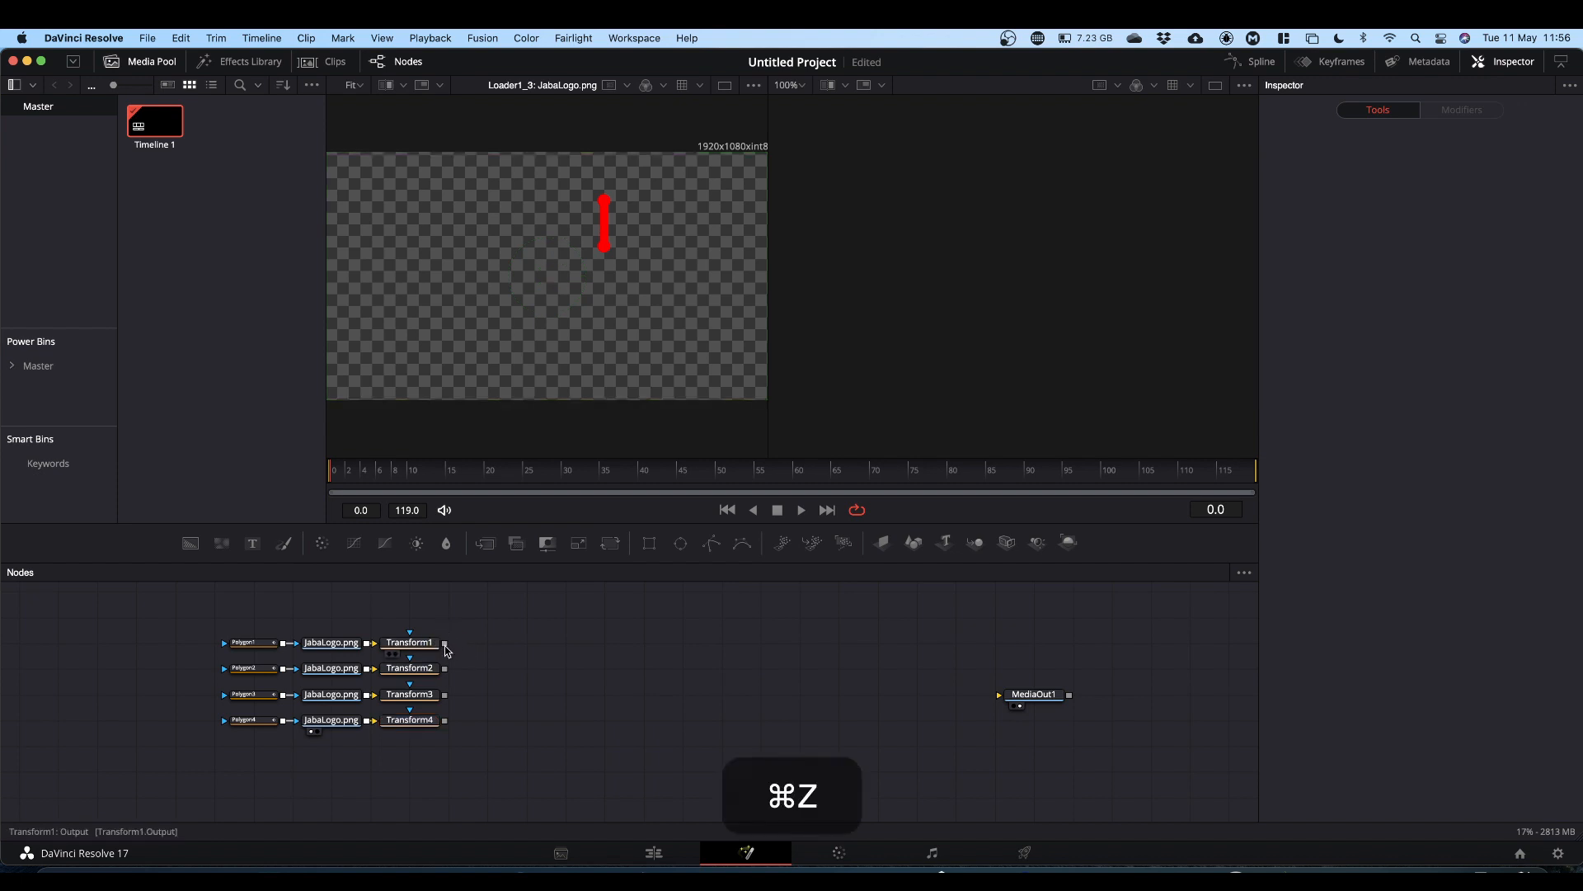
# Step: Connect Transform1's output into MediaOut1, combining all four transforms through a chain of Merge nodes
pyautogui.click(446, 646)
pyautogui.moveTo(446, 648); pyautogui.dragTo(1005, 699)
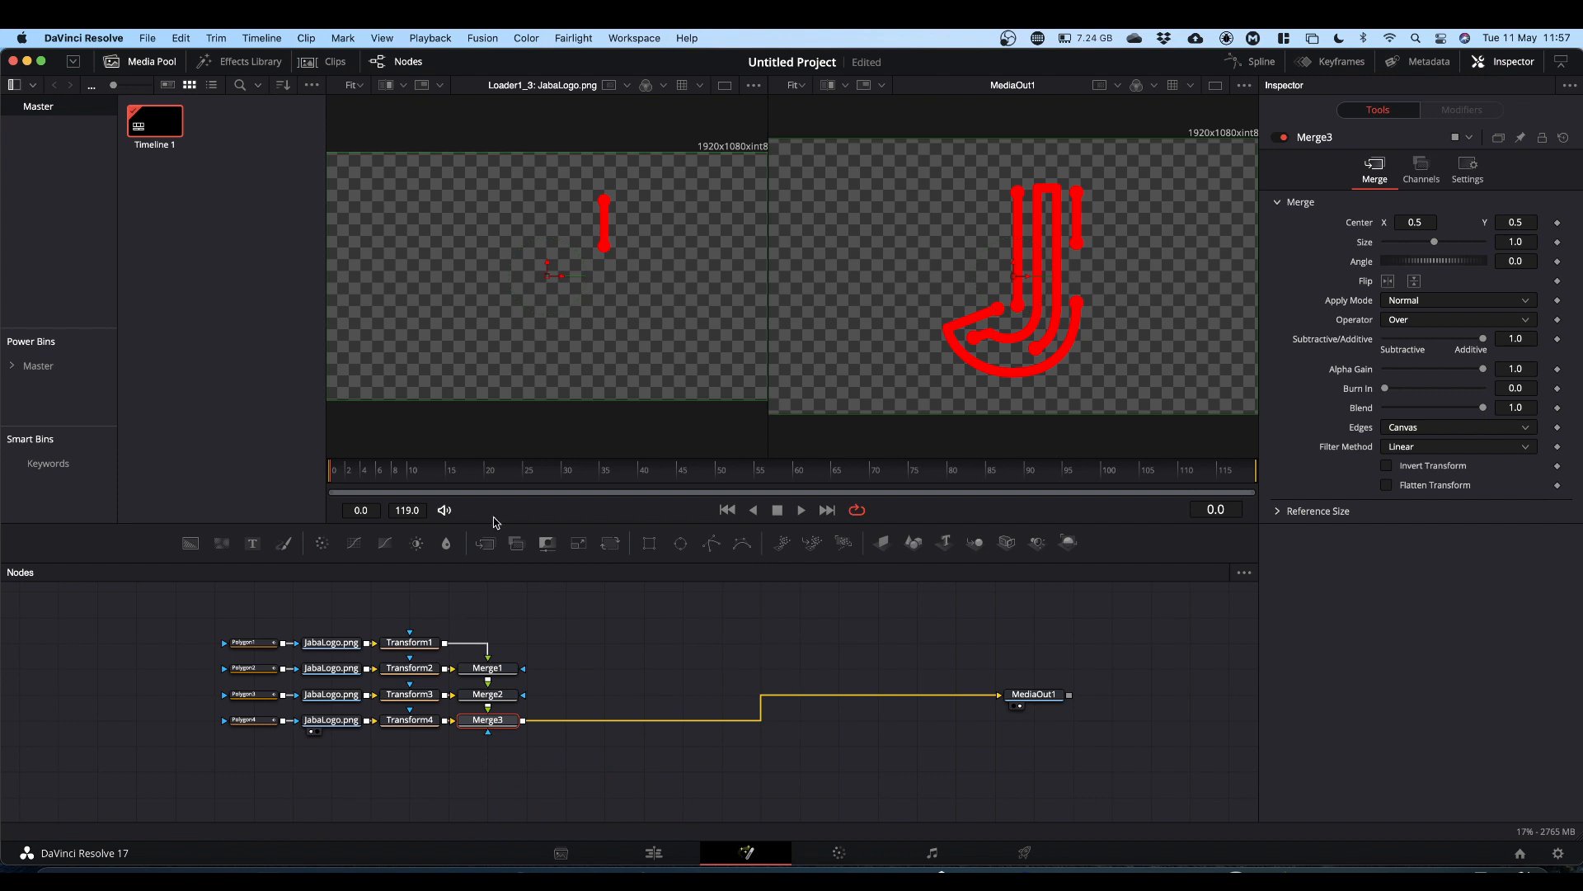
# Step: Select Transform1 and at frame 24 set keyframes on its Center, Size and Angle
pyautogui.click(415, 648)
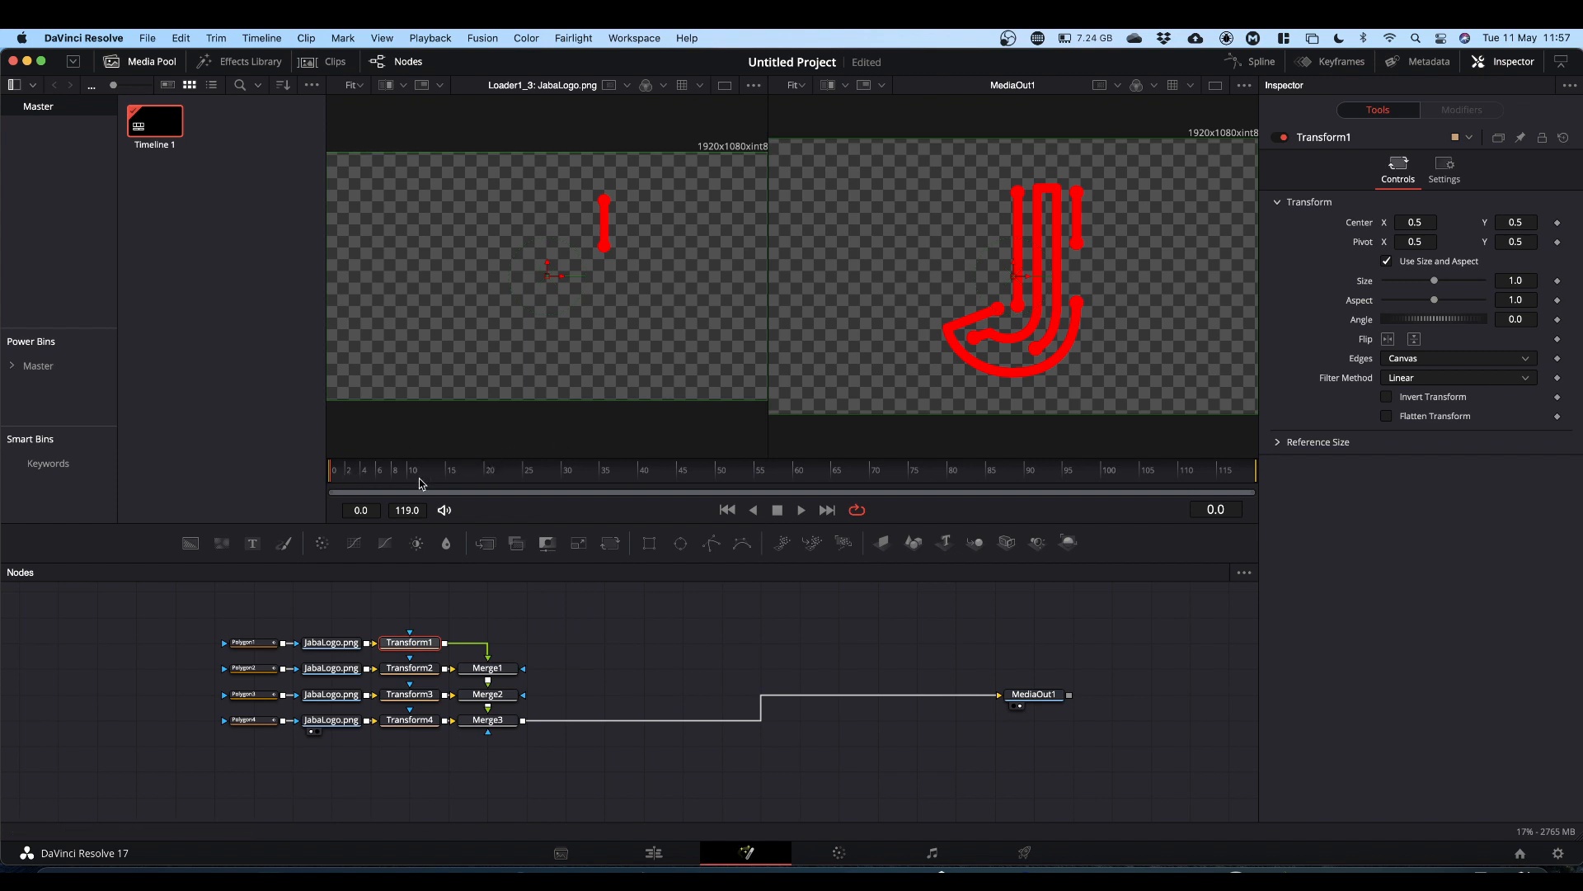
pyautogui.moveTo(330, 480); pyautogui.dragTo(519, 513)
pyautogui.click(1558, 223)
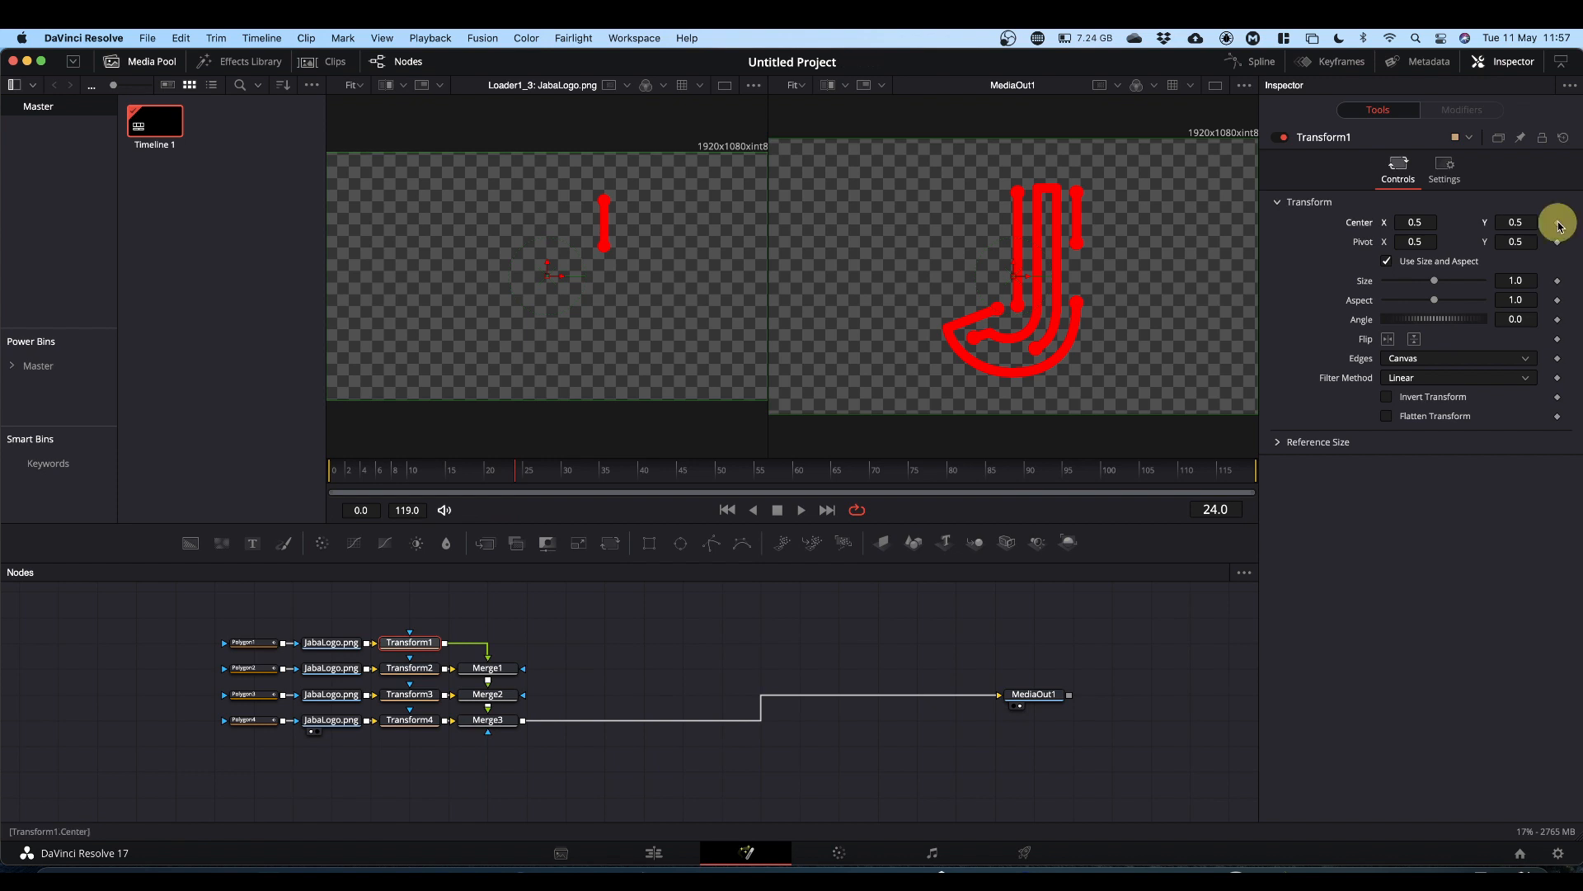
pyautogui.click(1557, 281)
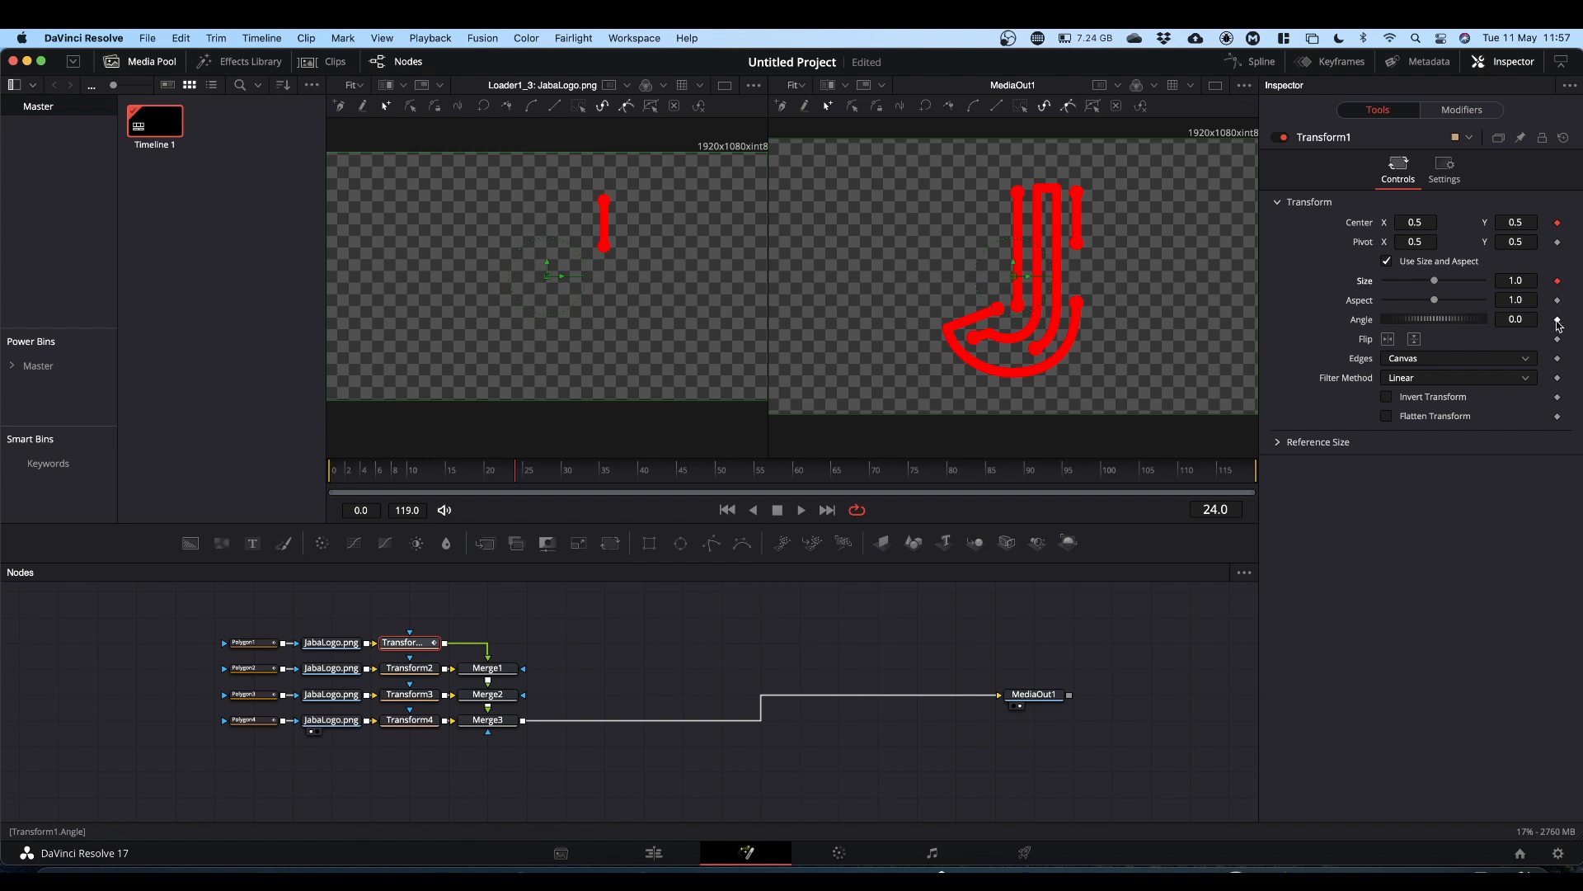
pyautogui.click(1558, 321)
# Step: At frame 0, move Transform1's center off-frame to about -0.14, 1.14, set Size to 0 and Angle to 360
pyautogui.moveTo(516, 474); pyautogui.dragTo(272, 474)
pyautogui.scroll(2, 1069, 237)
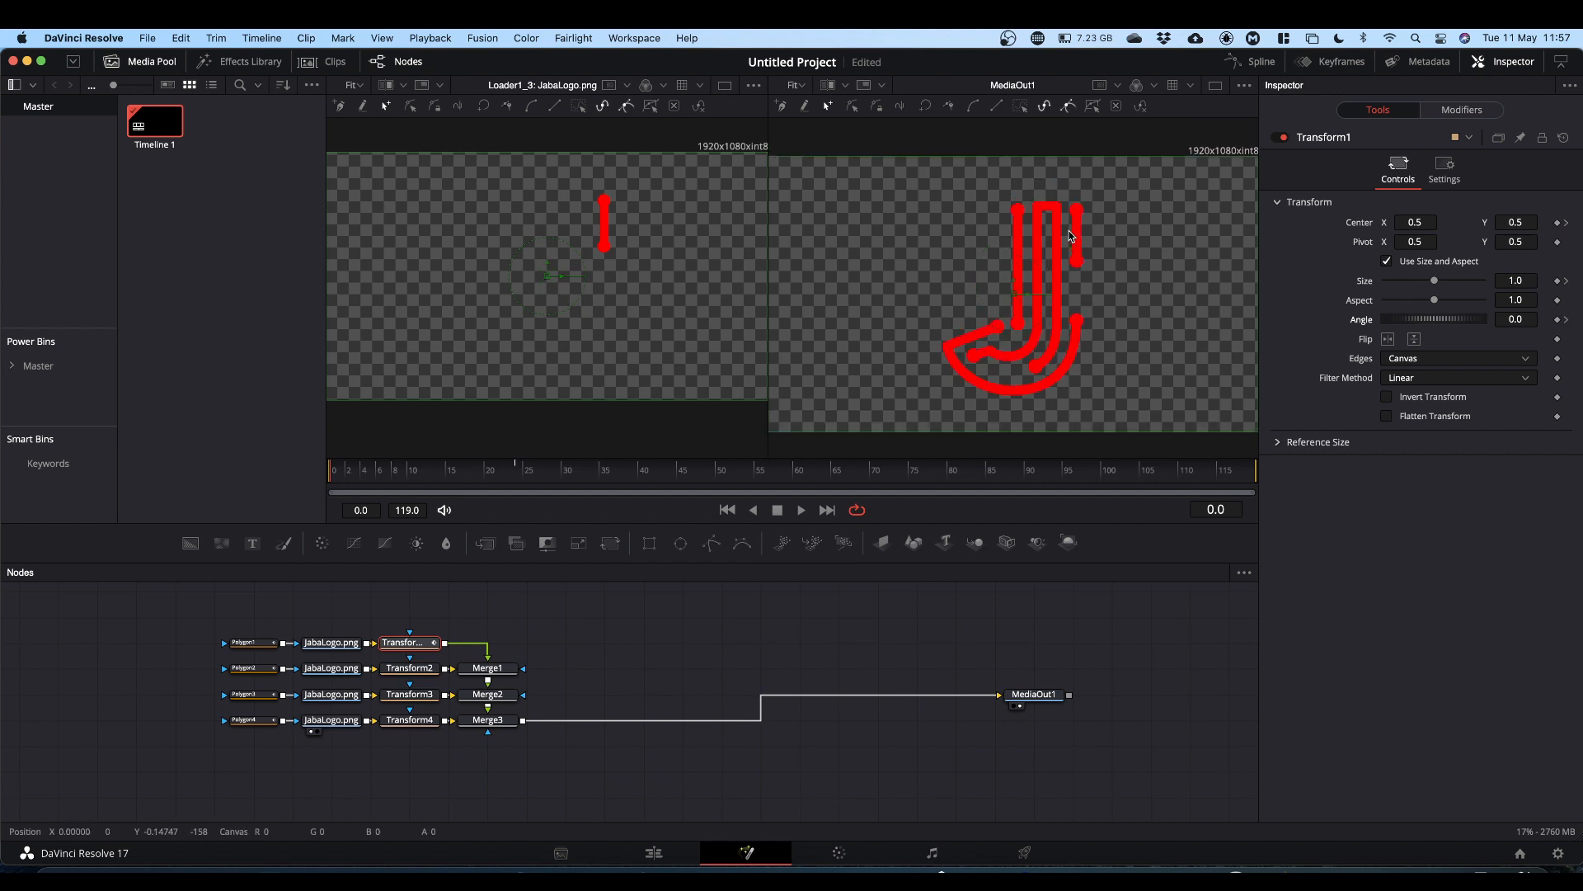
pyautogui.keyDown('super'); pyautogui.scroll(-2, 1069, 236); pyautogui.keyUp('super')
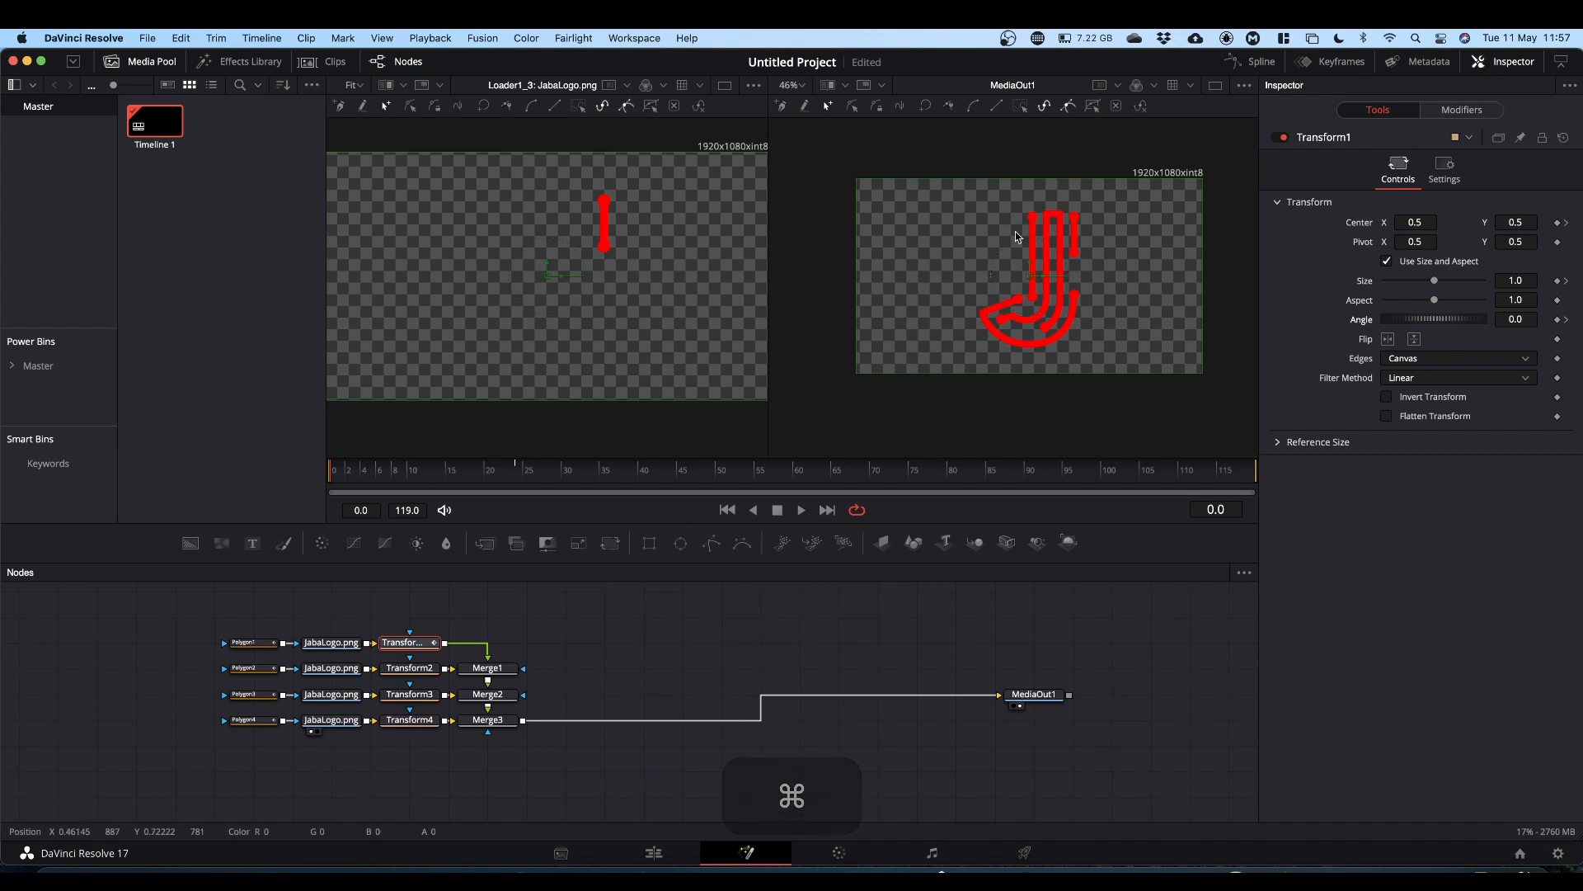
pyautogui.moveTo(1032, 278); pyautogui.dragTo(809, 154)
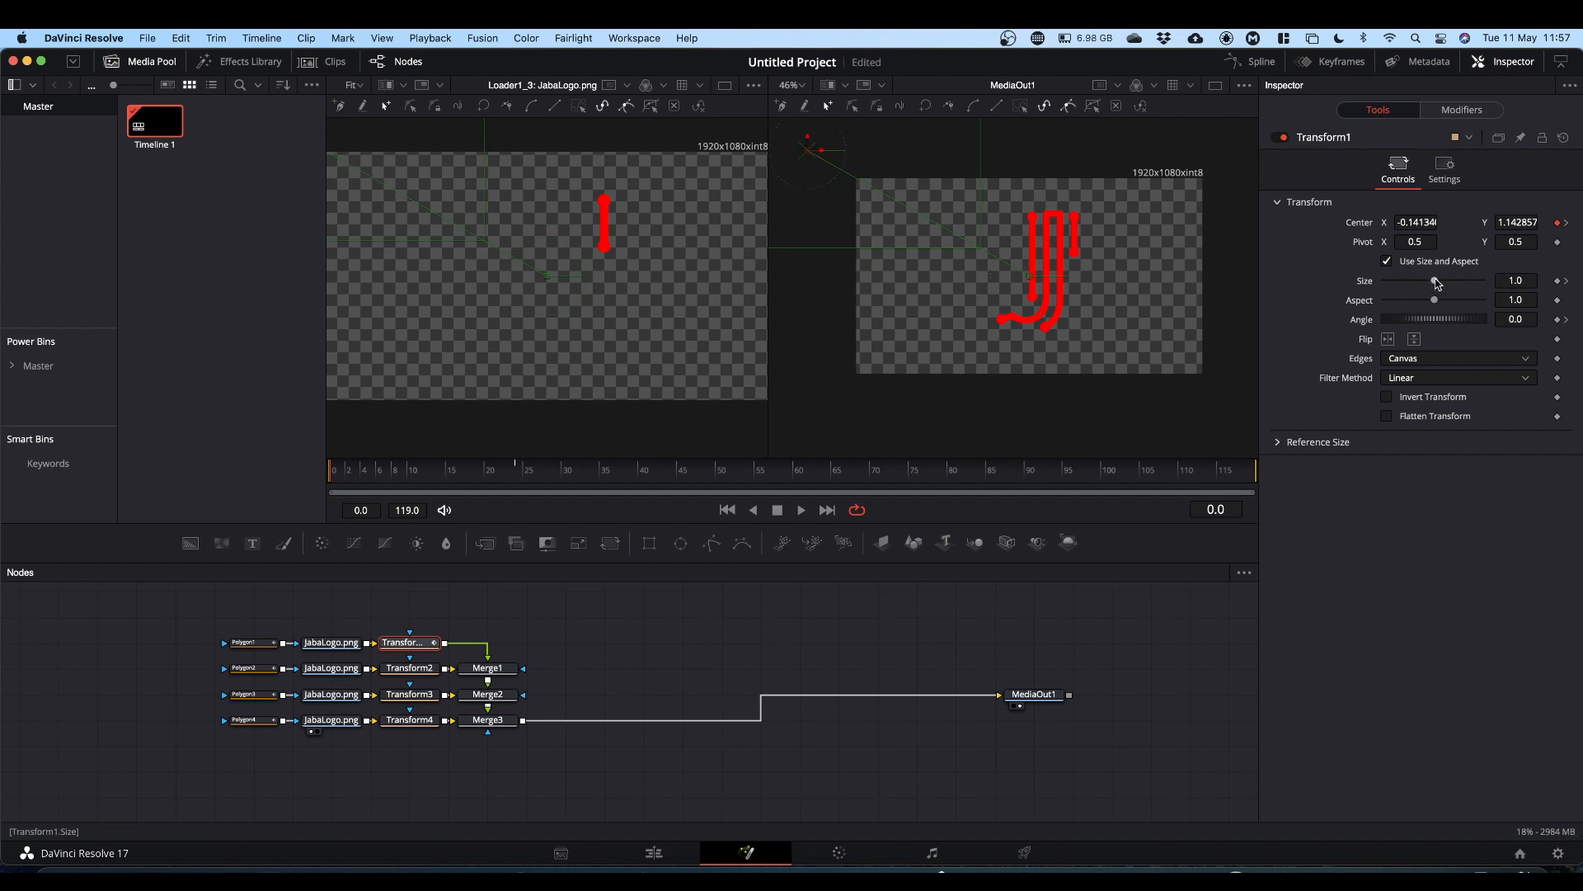
pyautogui.moveTo(1437, 283); pyautogui.dragTo(1326, 280)
pyautogui.click(1508, 319)
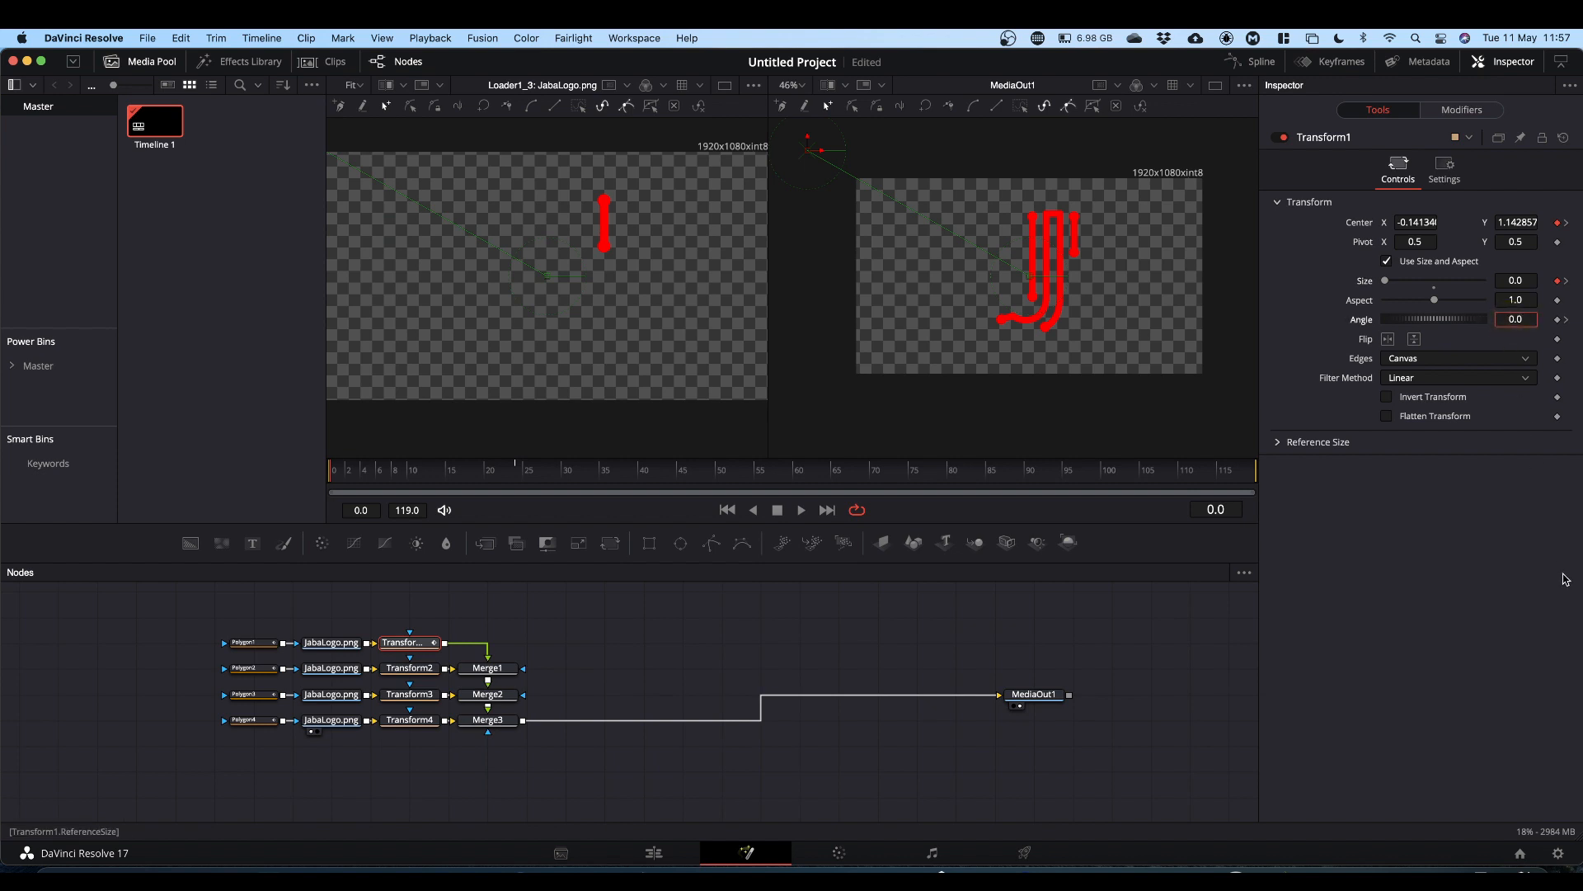
pyautogui.write('36')
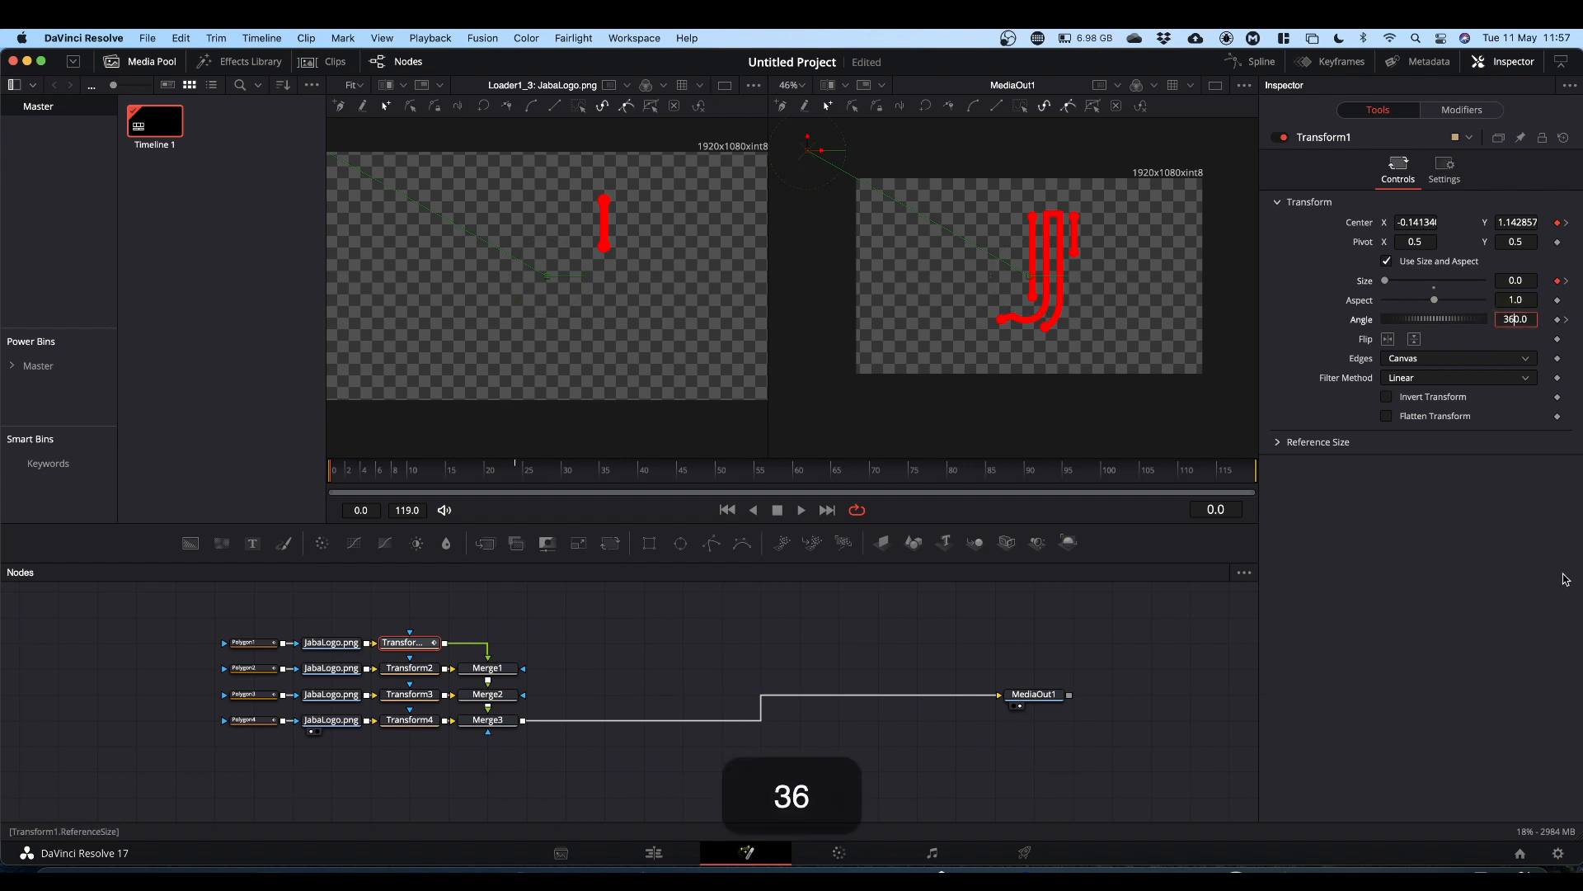
pyautogui.click(1449, 559)
# Step: Play back the animation to preview Transform1's motion
pyautogui.press('space')
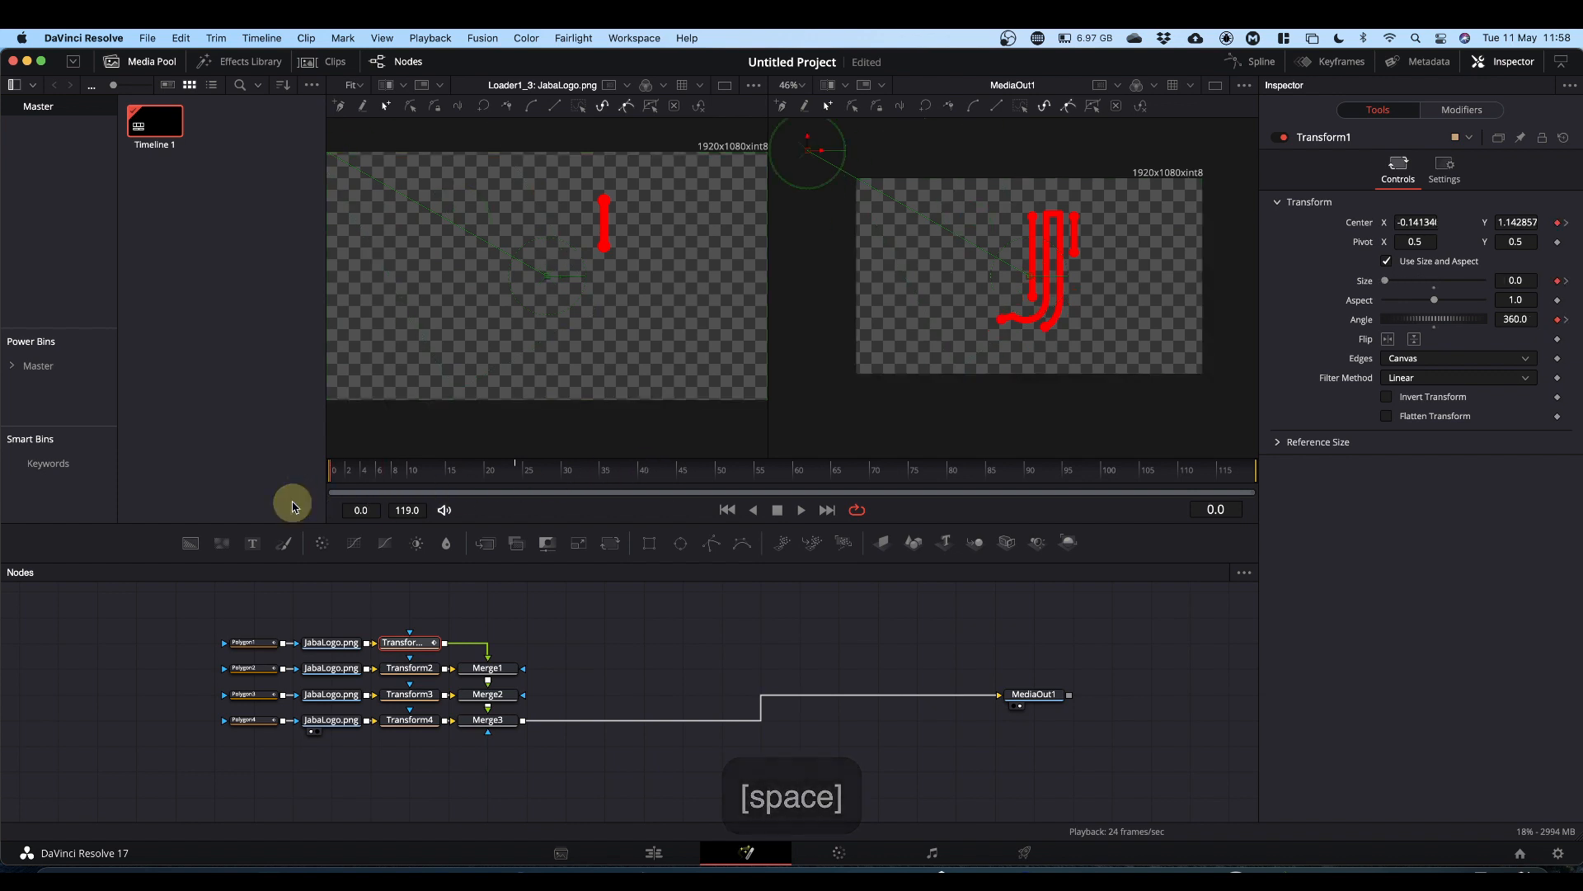
pyautogui.press('space')
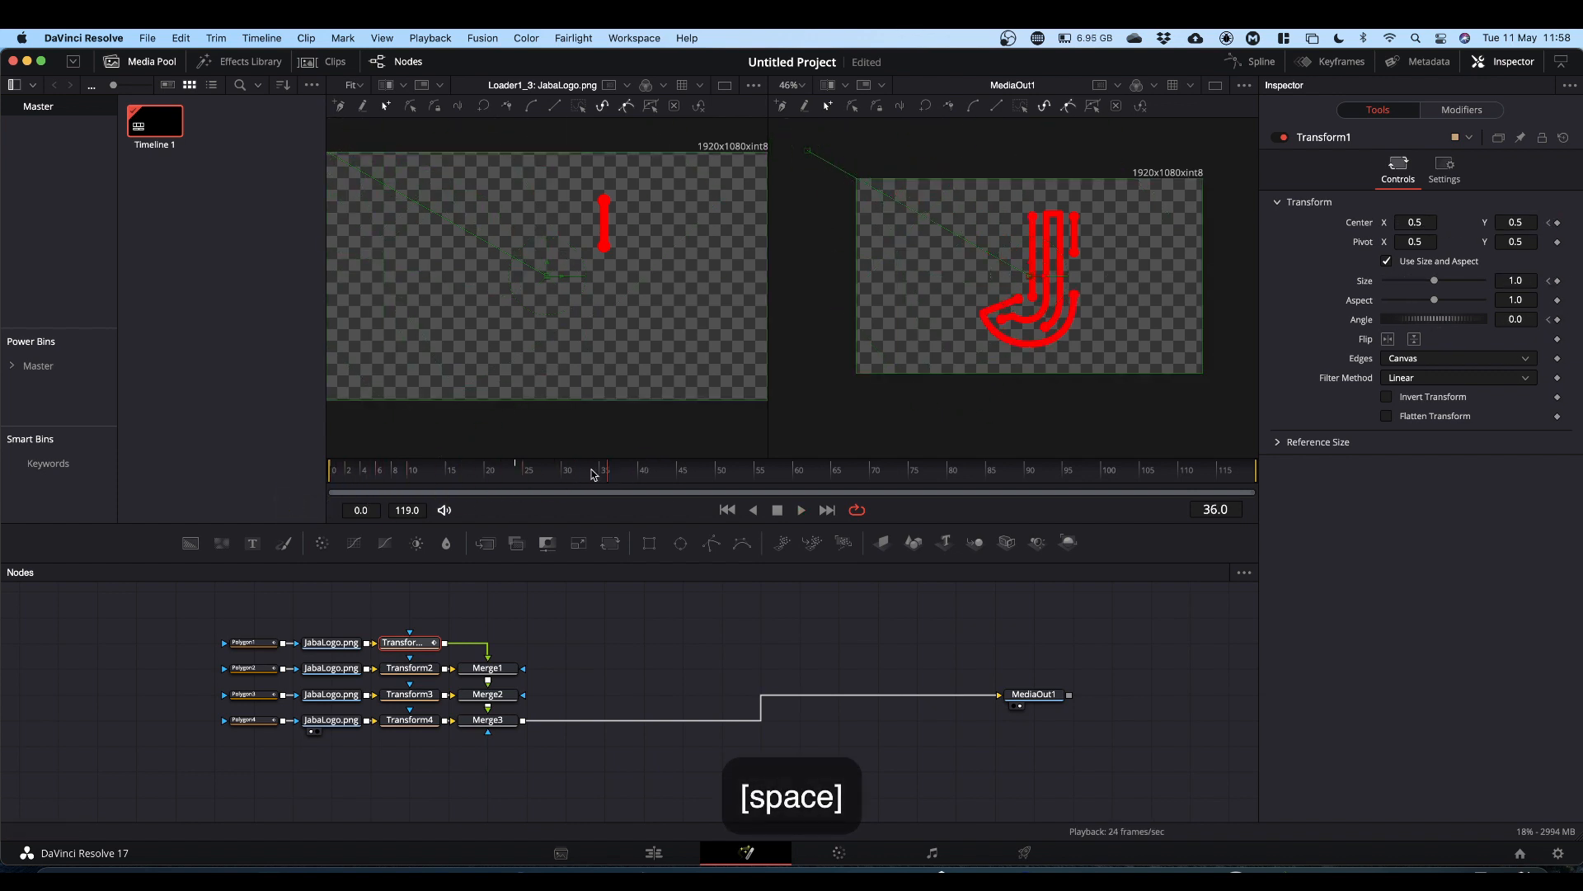
pyautogui.press('space')
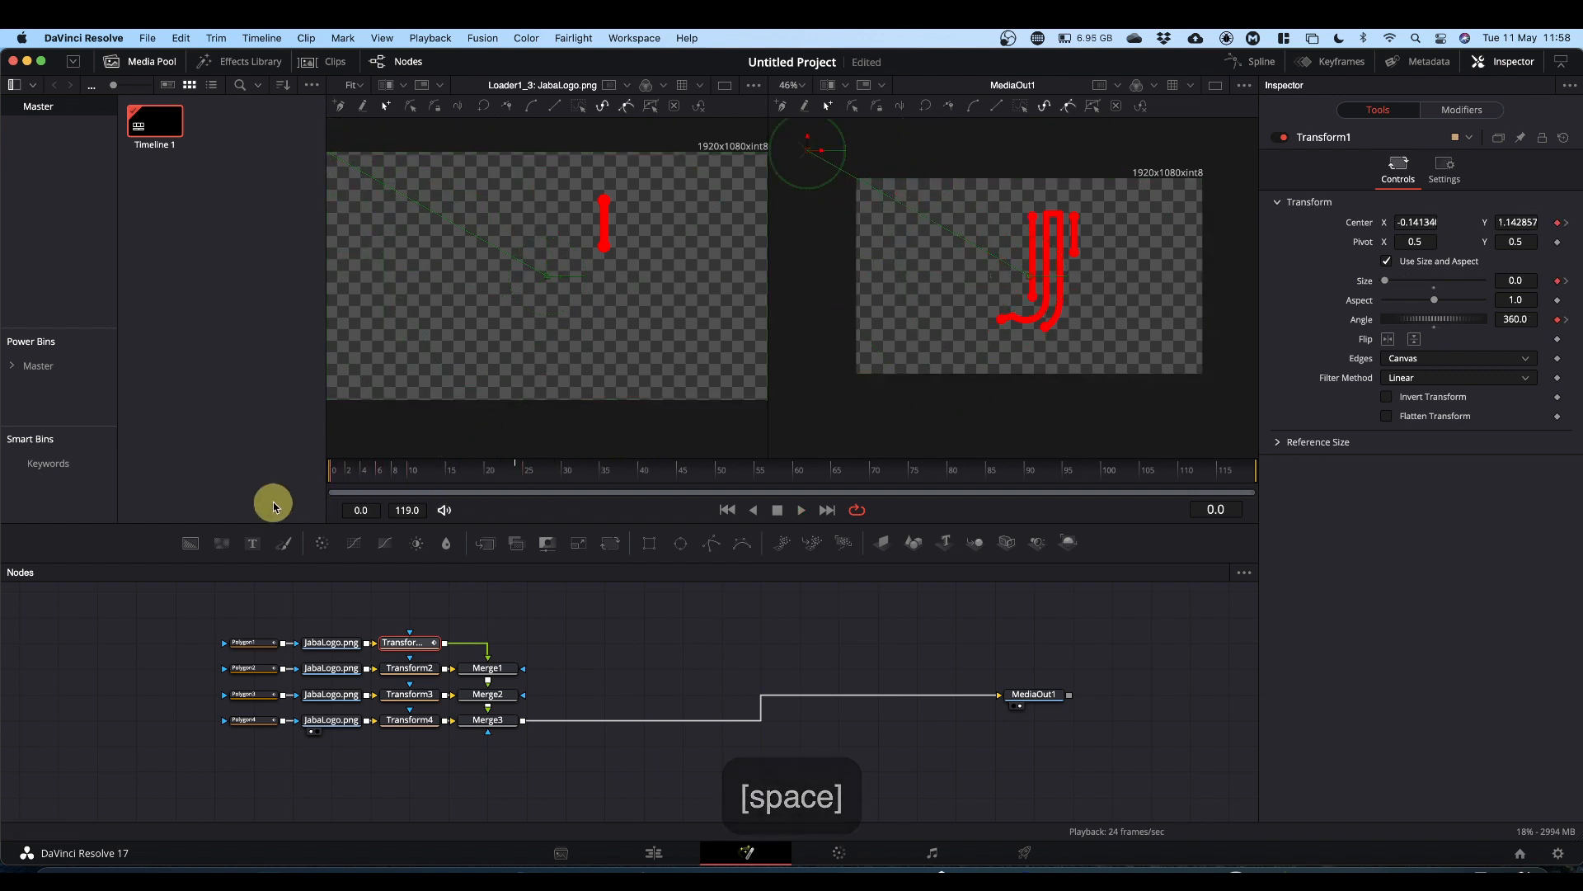
pyautogui.press('space')
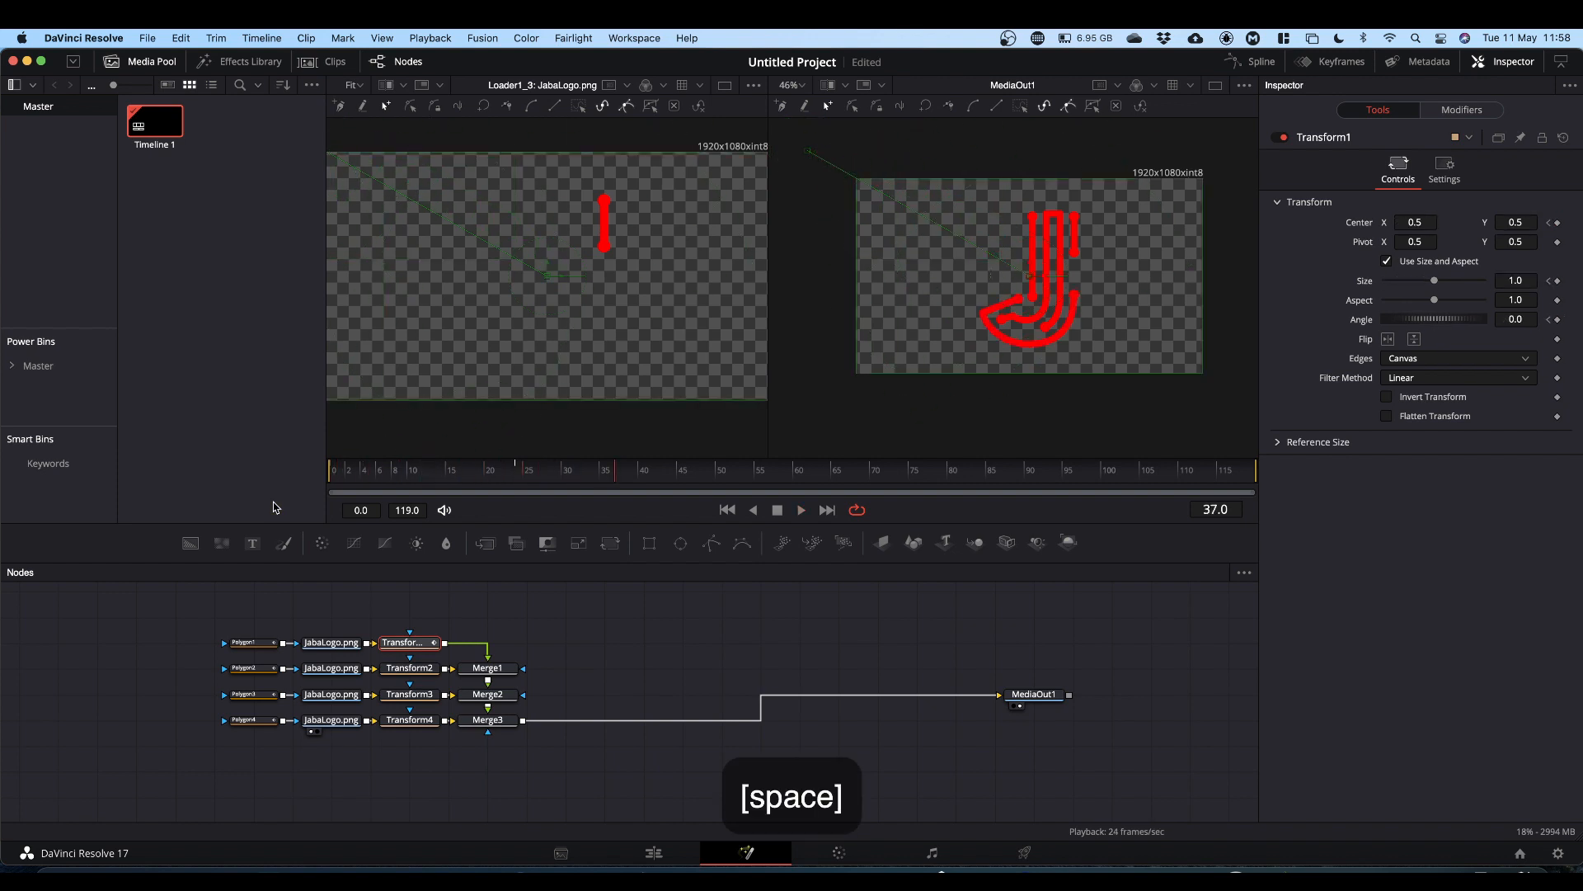
# Step: Select Transform2 and set keyframes on its Center, Size and Angle
pyautogui.click(410, 668)
pyautogui.click(1557, 223)
pyautogui.click(1557, 281)
pyautogui.click(1557, 320)
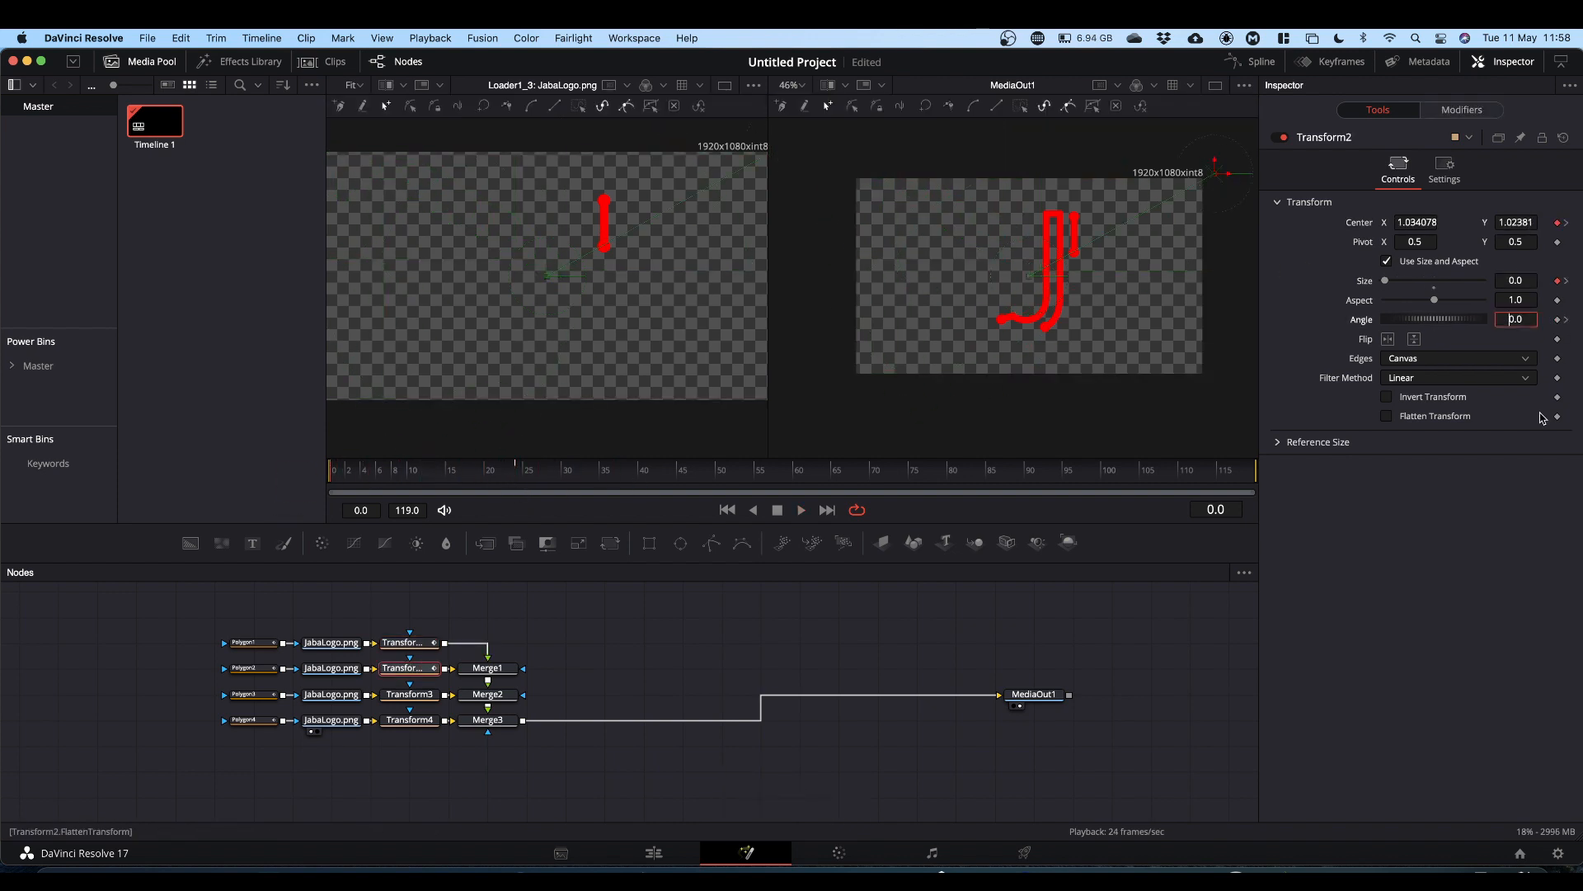
# Step: Select Transform3, keyframe its Center, Size and Angle, move its center off-frame bottom-left and set Size to 0
pyautogui.click(410, 695)
pyautogui.click(1557, 223)
pyautogui.click(1557, 281)
pyautogui.click(1557, 320)
pyautogui.moveTo(1029, 275); pyautogui.dragTo(818, 410)
pyautogui.moveTo(1434, 281); pyautogui.dragTo(1385, 281)
pyautogui.click(1516, 320)
# Step: Select Transform4, keyframe its Center, move it off-frame to about 0.91, -0.21, and set Size 0 and Angle 360
pyautogui.click(410, 720)
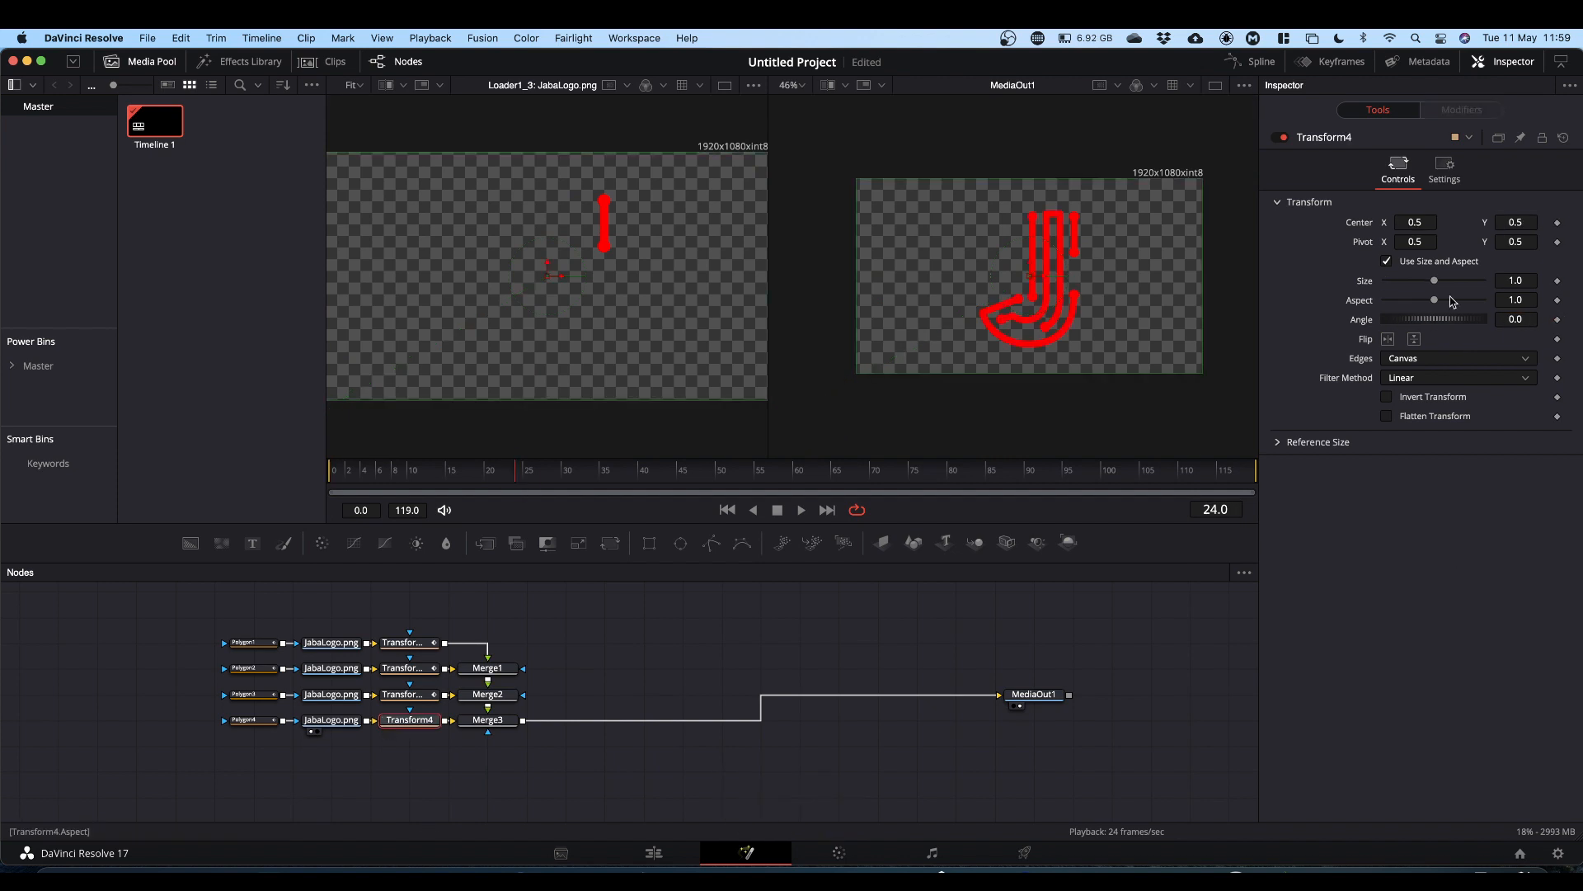
pyautogui.click(1557, 222)
pyautogui.moveTo(1029, 276); pyautogui.dragTo(1172, 414)
pyautogui.moveTo(1434, 281); pyautogui.dragTo(1385, 281)
pyautogui.click(1515, 320)
pyautogui.write('360')
pyautogui.press('Return')
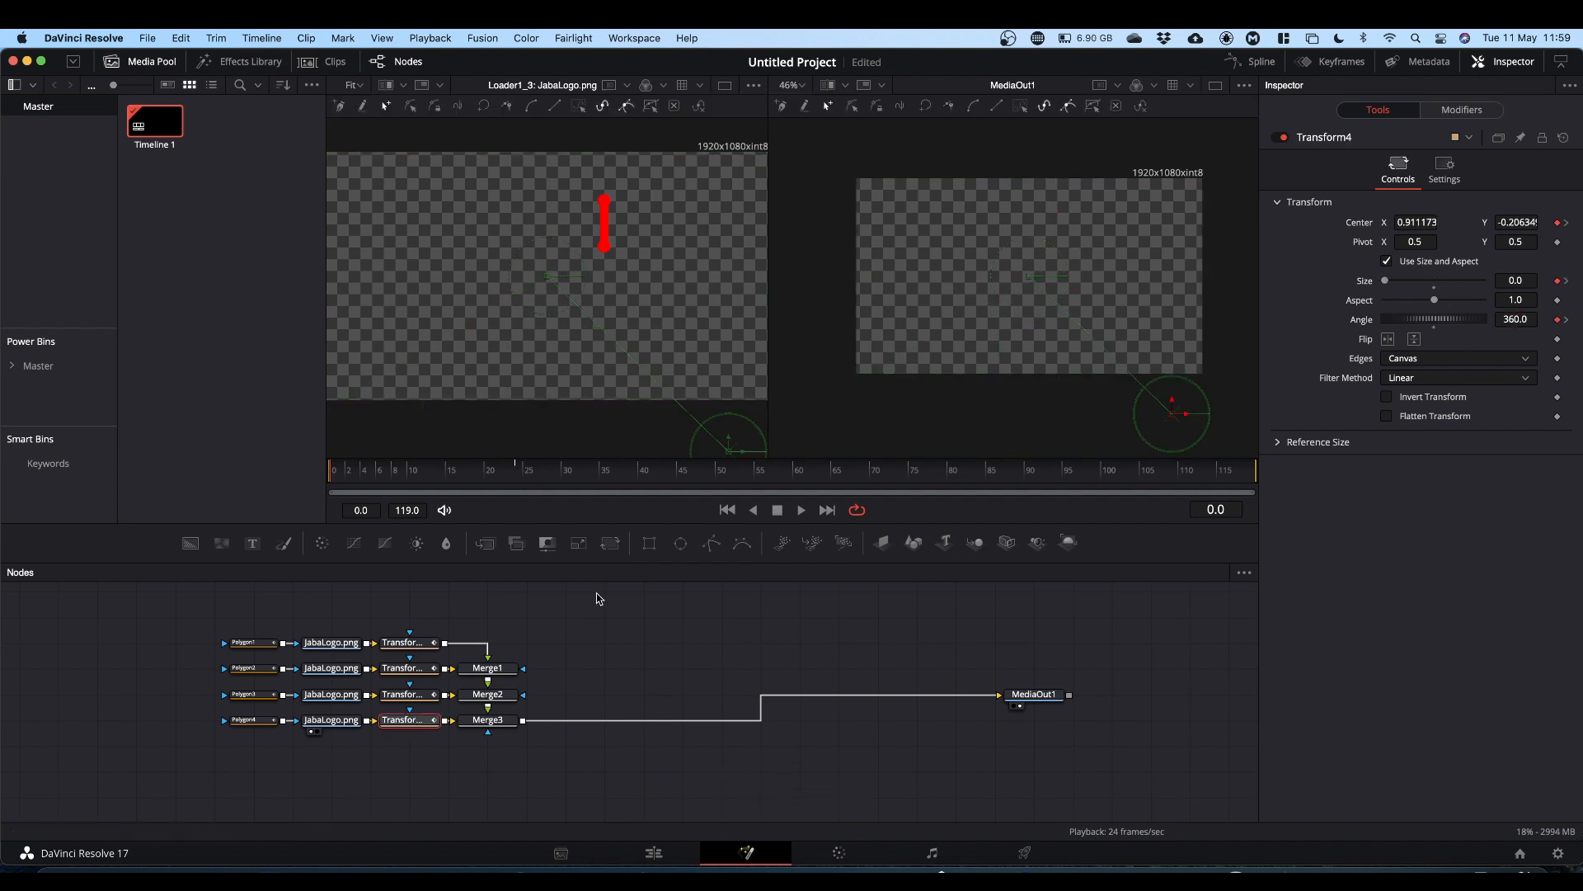
# Step: Play back and scrub the timeline to preview the four transforms' intro motion
pyautogui.press('space')
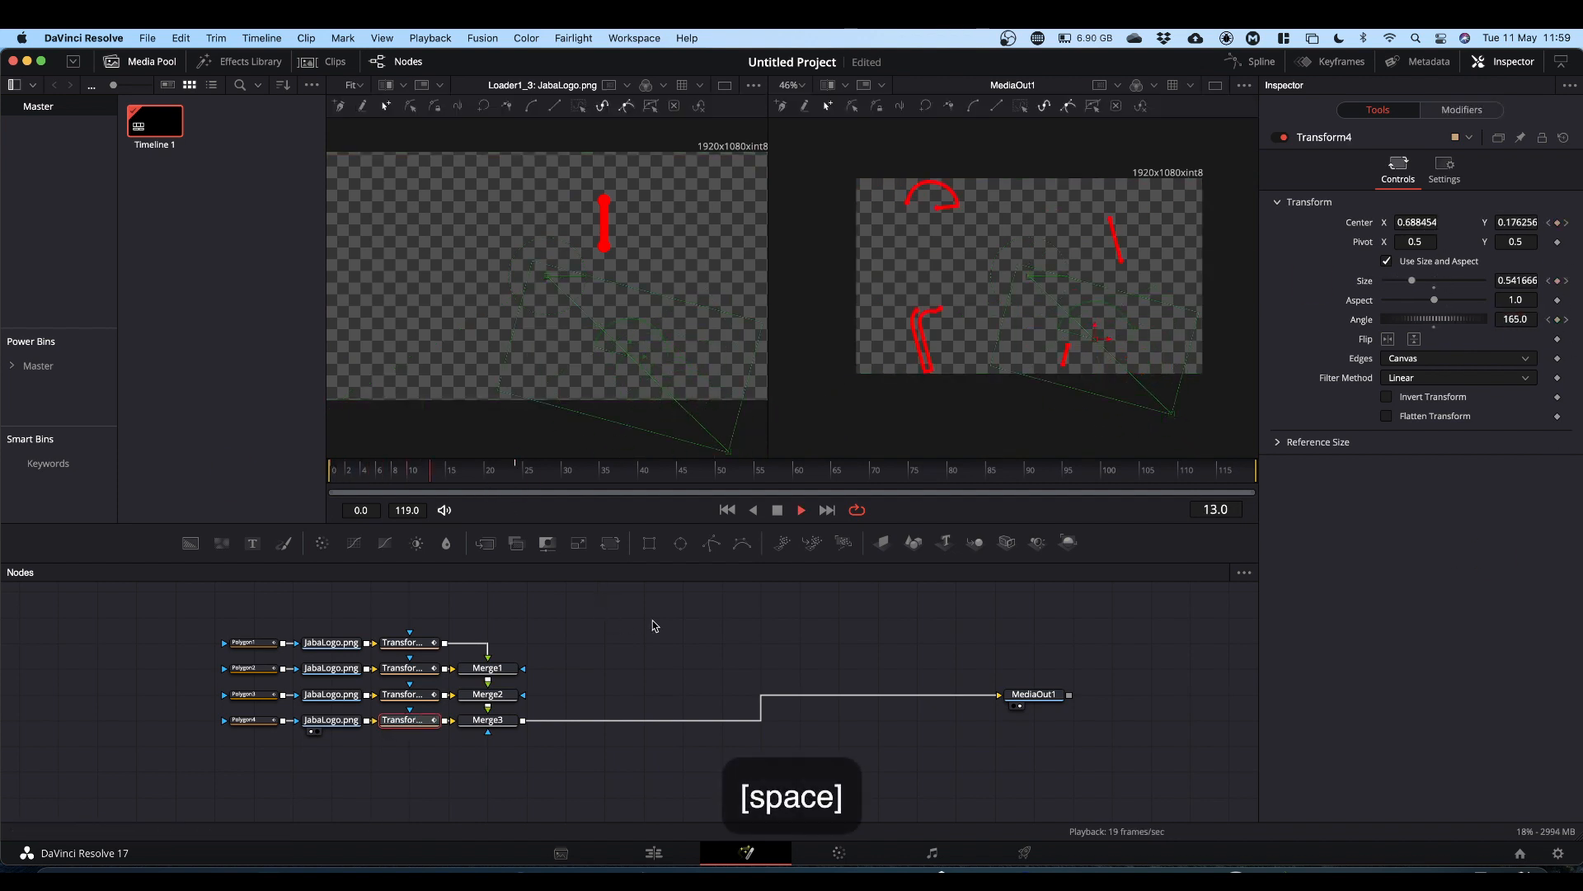
pyautogui.press('space')
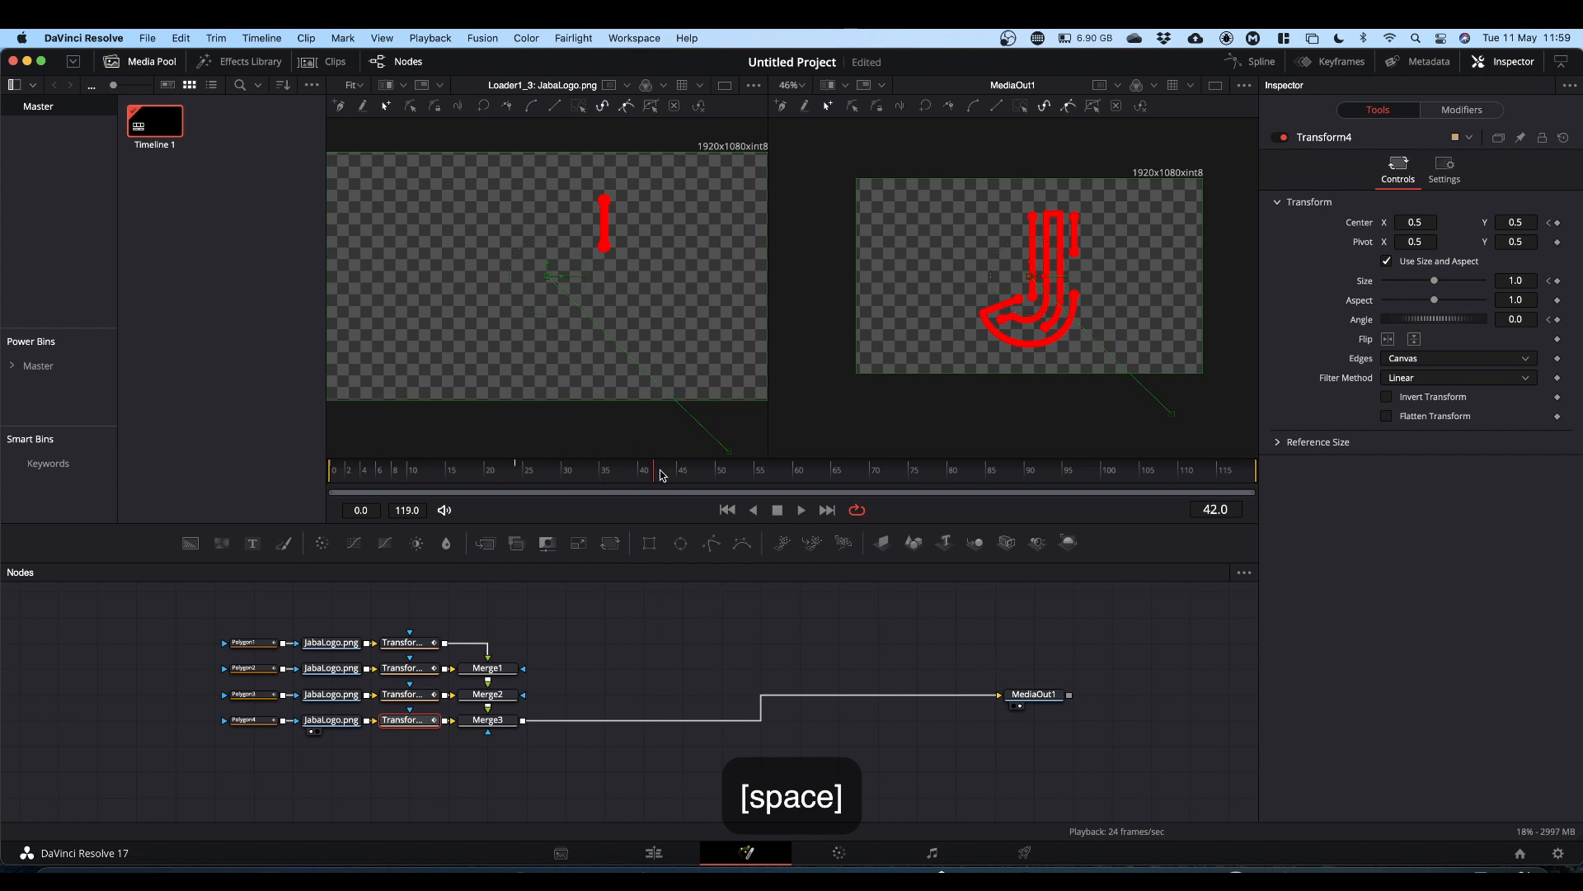
pyautogui.moveTo(654, 471); pyautogui.dragTo(290, 497)
pyautogui.press('space')
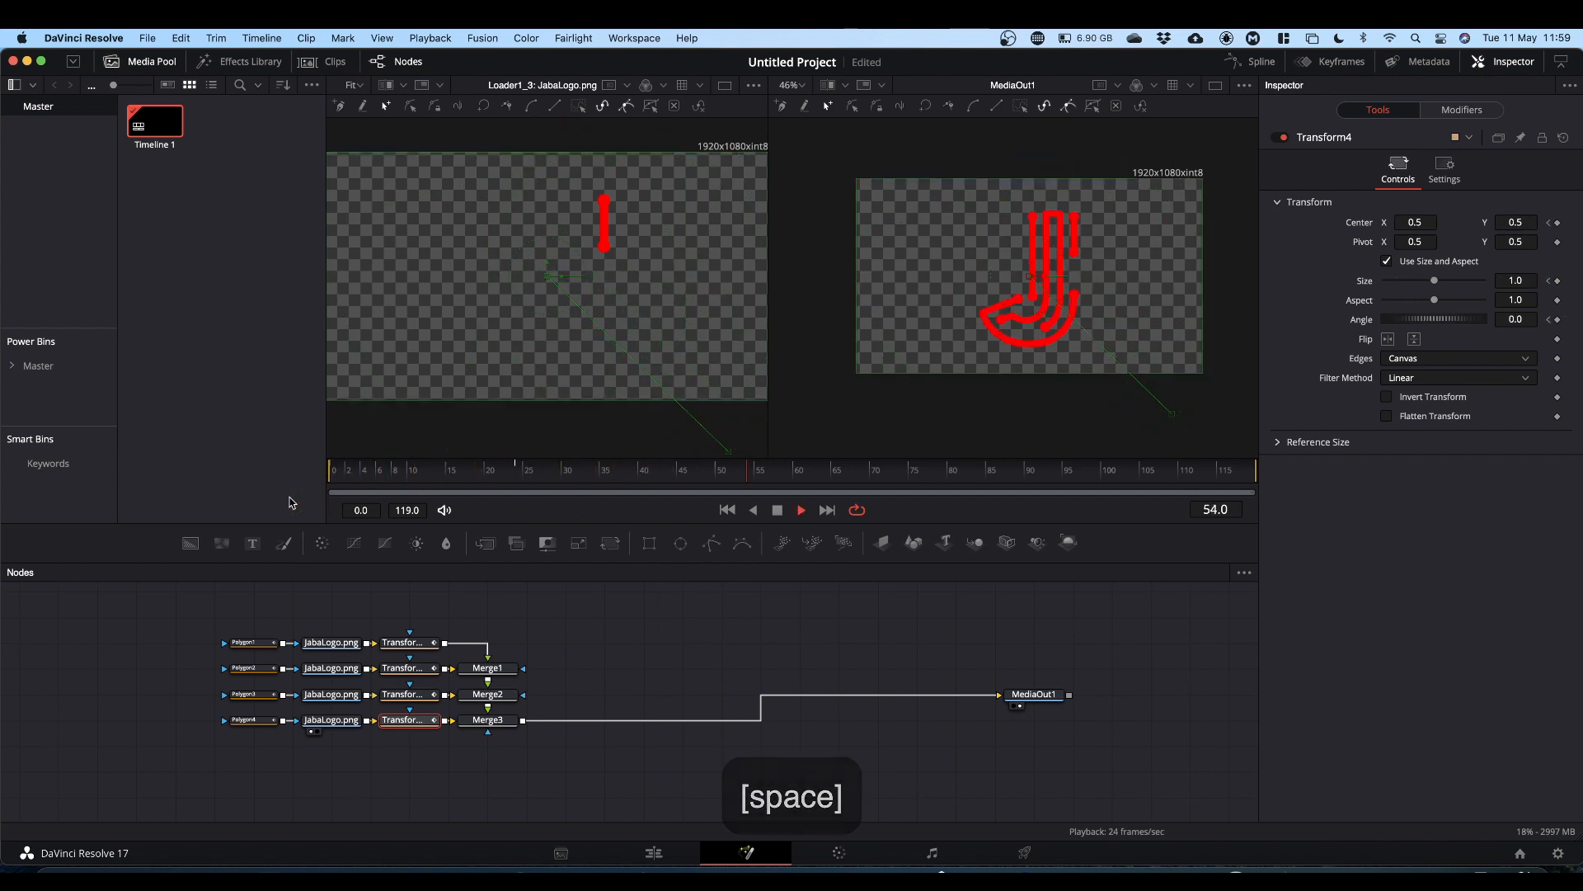
pyautogui.press('space')
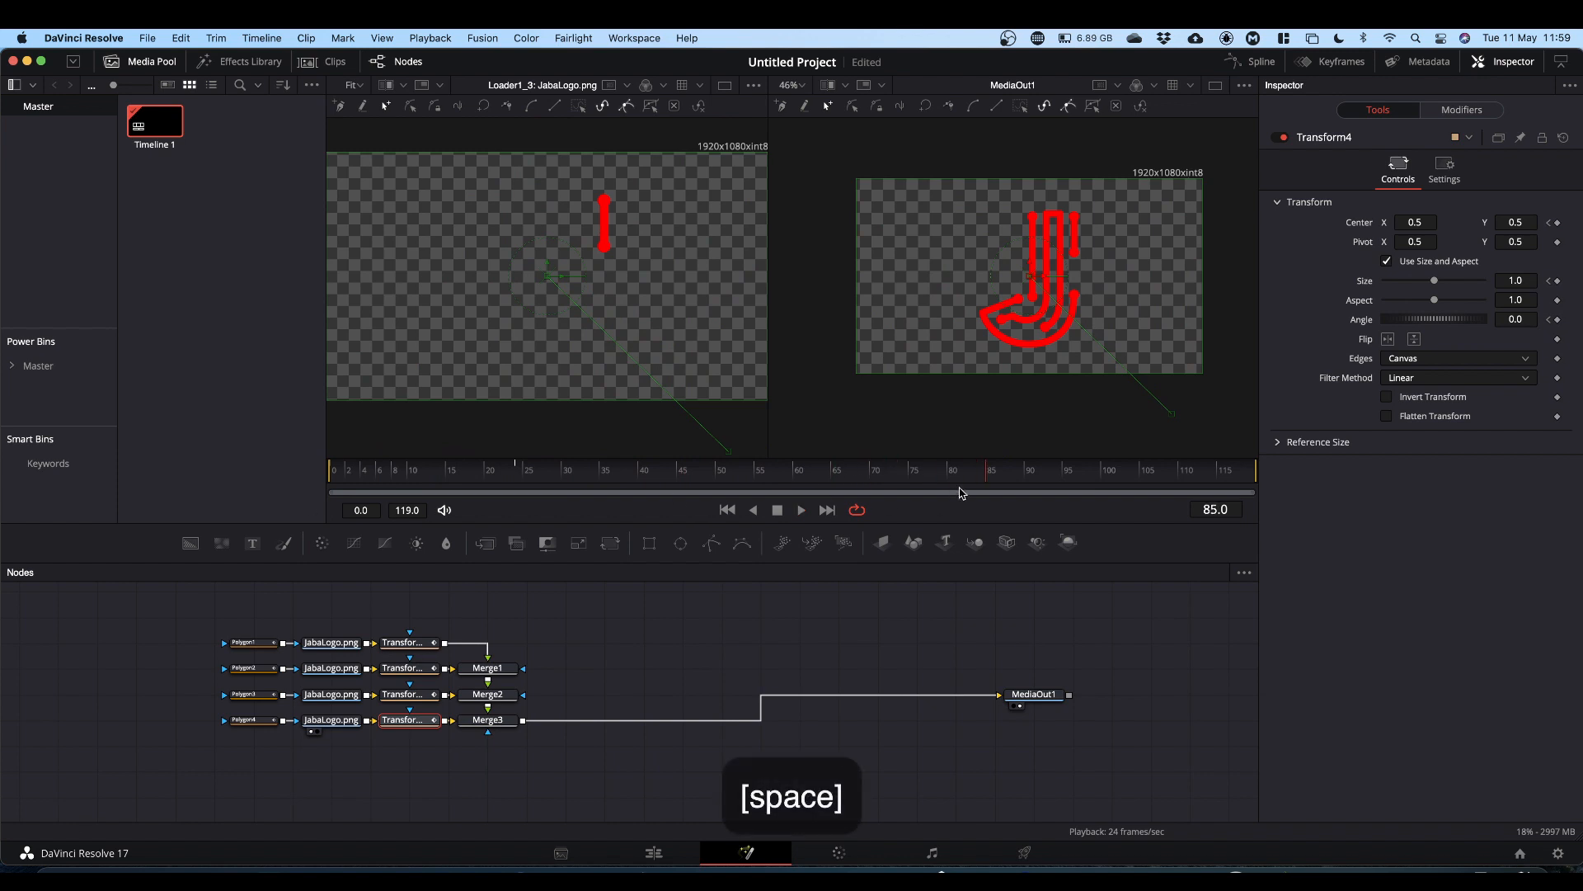
pyautogui.press('space')
pyautogui.press('space')
pyautogui.moveTo(971, 476); pyautogui.dragTo(1077, 520)
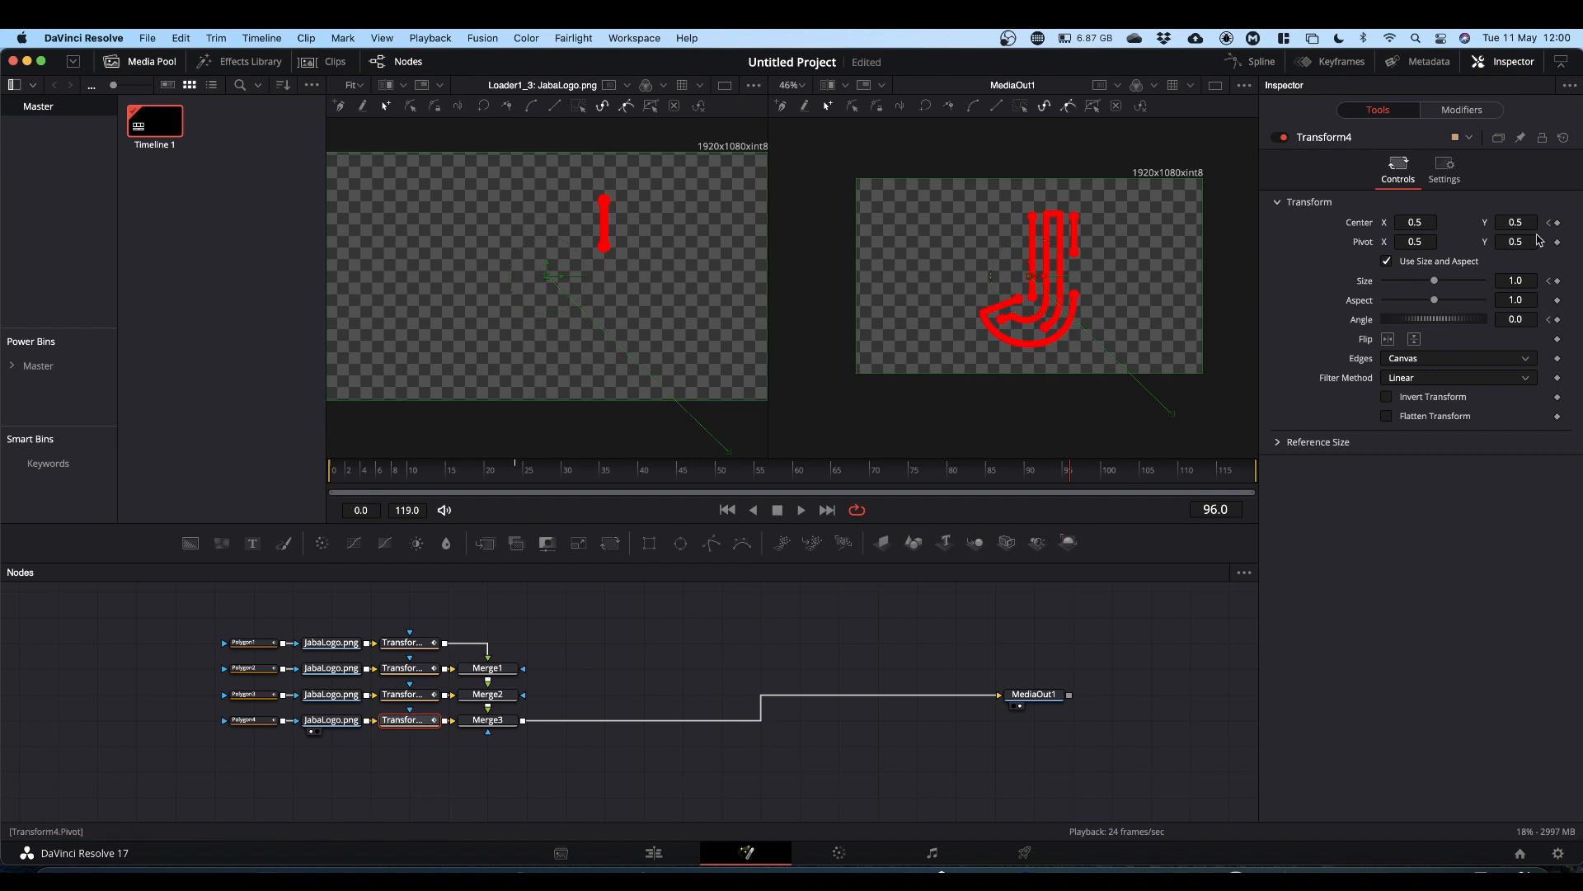
# Step: Select Transform1 and set Size and Angle keyframes at frame 96
pyautogui.click(411, 646)
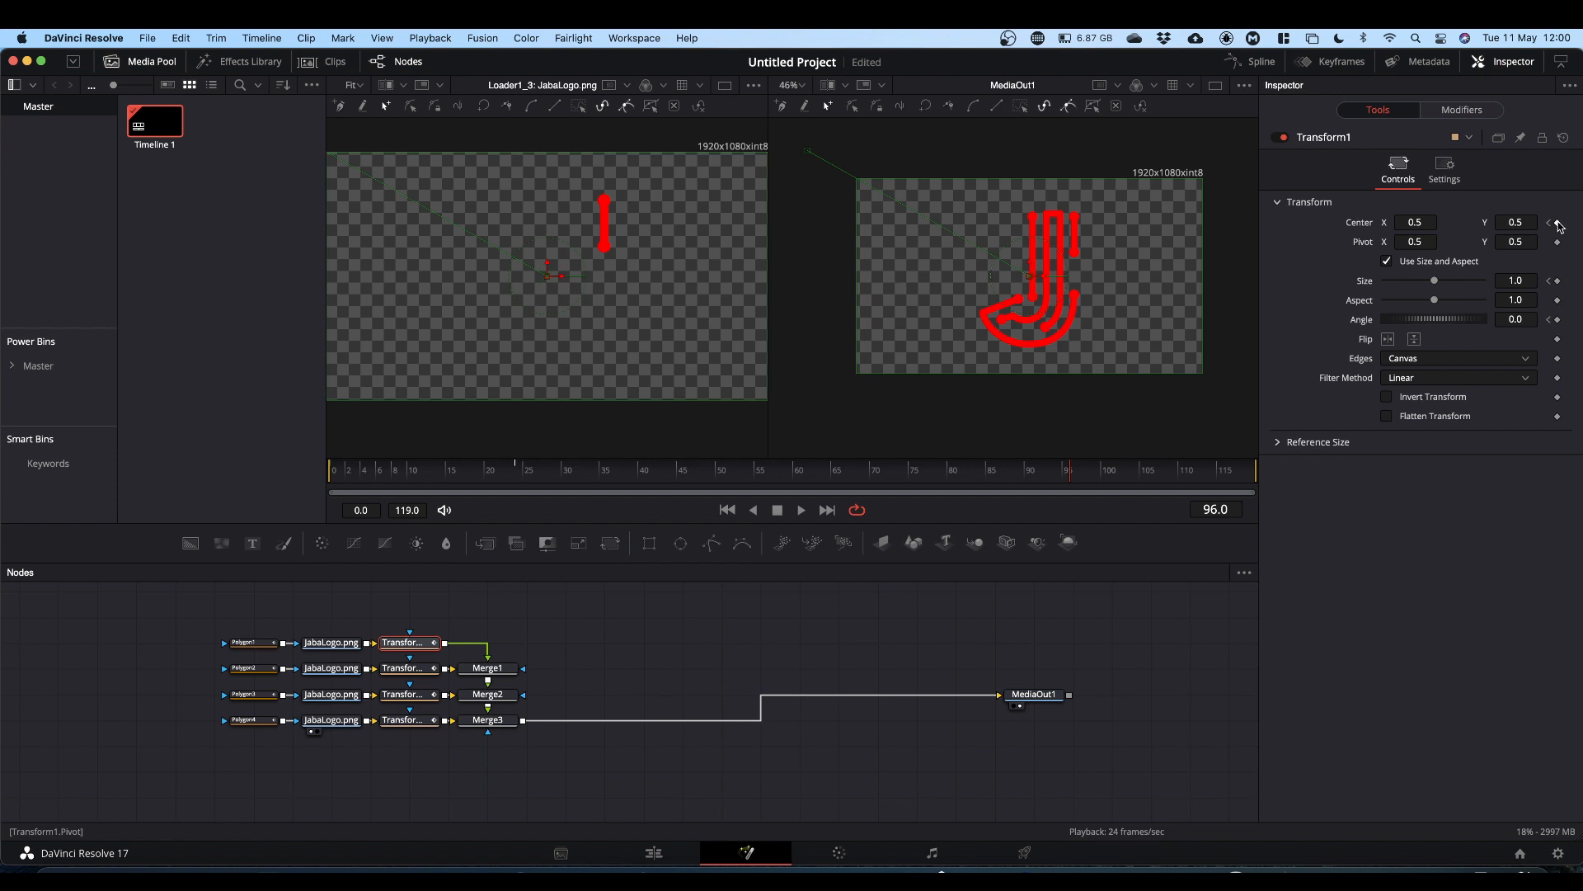
pyautogui.click(1558, 281)
pyautogui.click(1558, 319)
# Step: At frame 119, move Transform1's center off-frame to about 1.05, -0.07, set Size to 0 and Angle to 360
pyautogui.moveTo(1071, 476); pyautogui.dragTo(1280, 478)
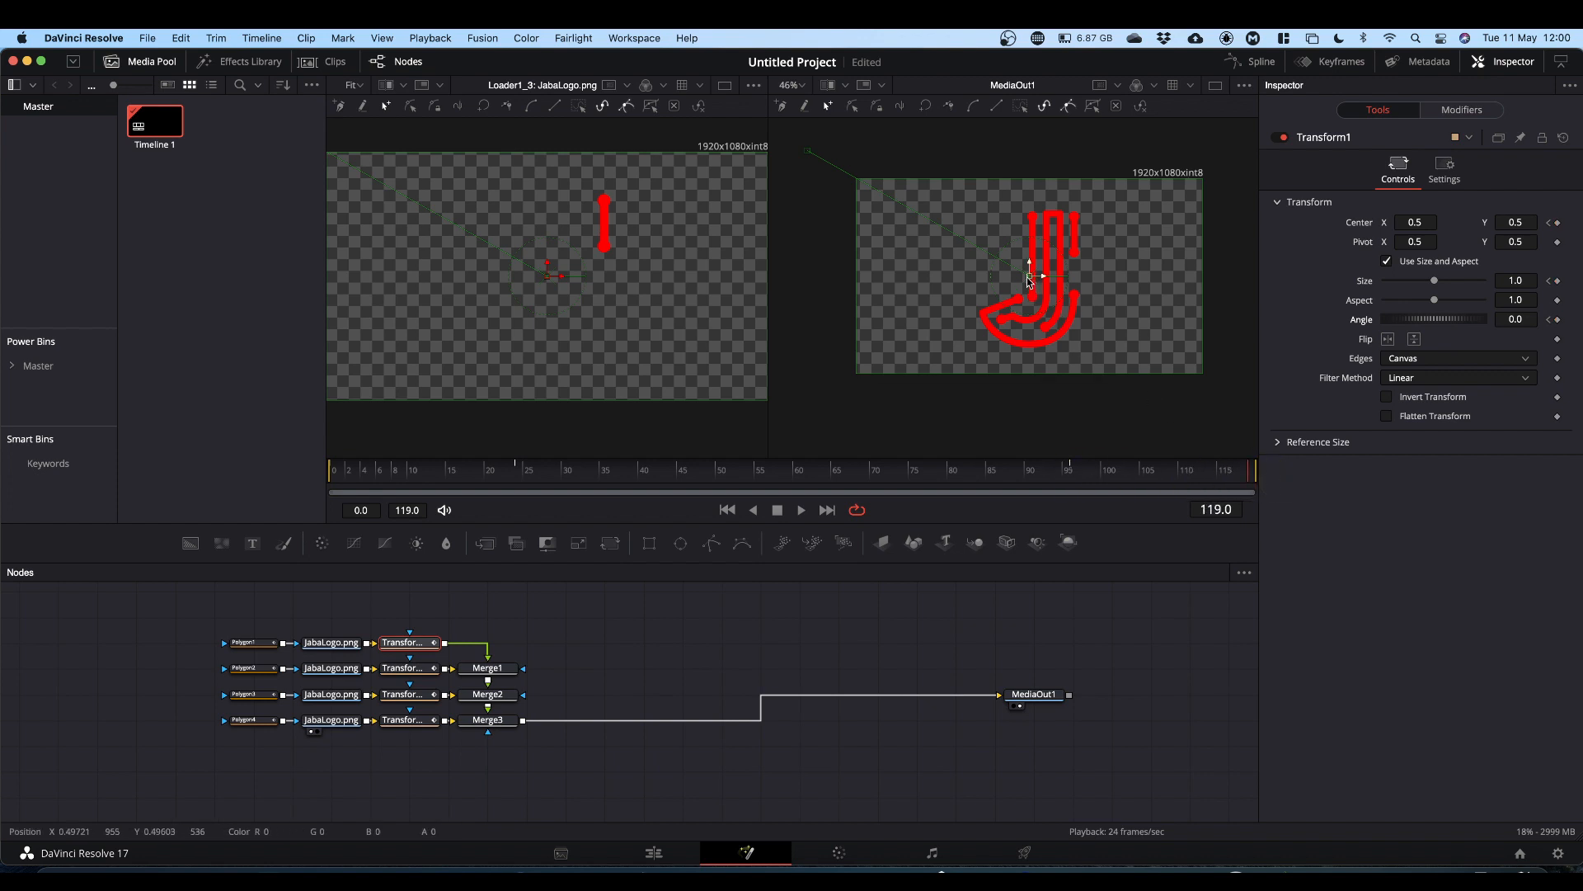
pyautogui.moveTo(1027, 277); pyautogui.dragTo(1219, 385)
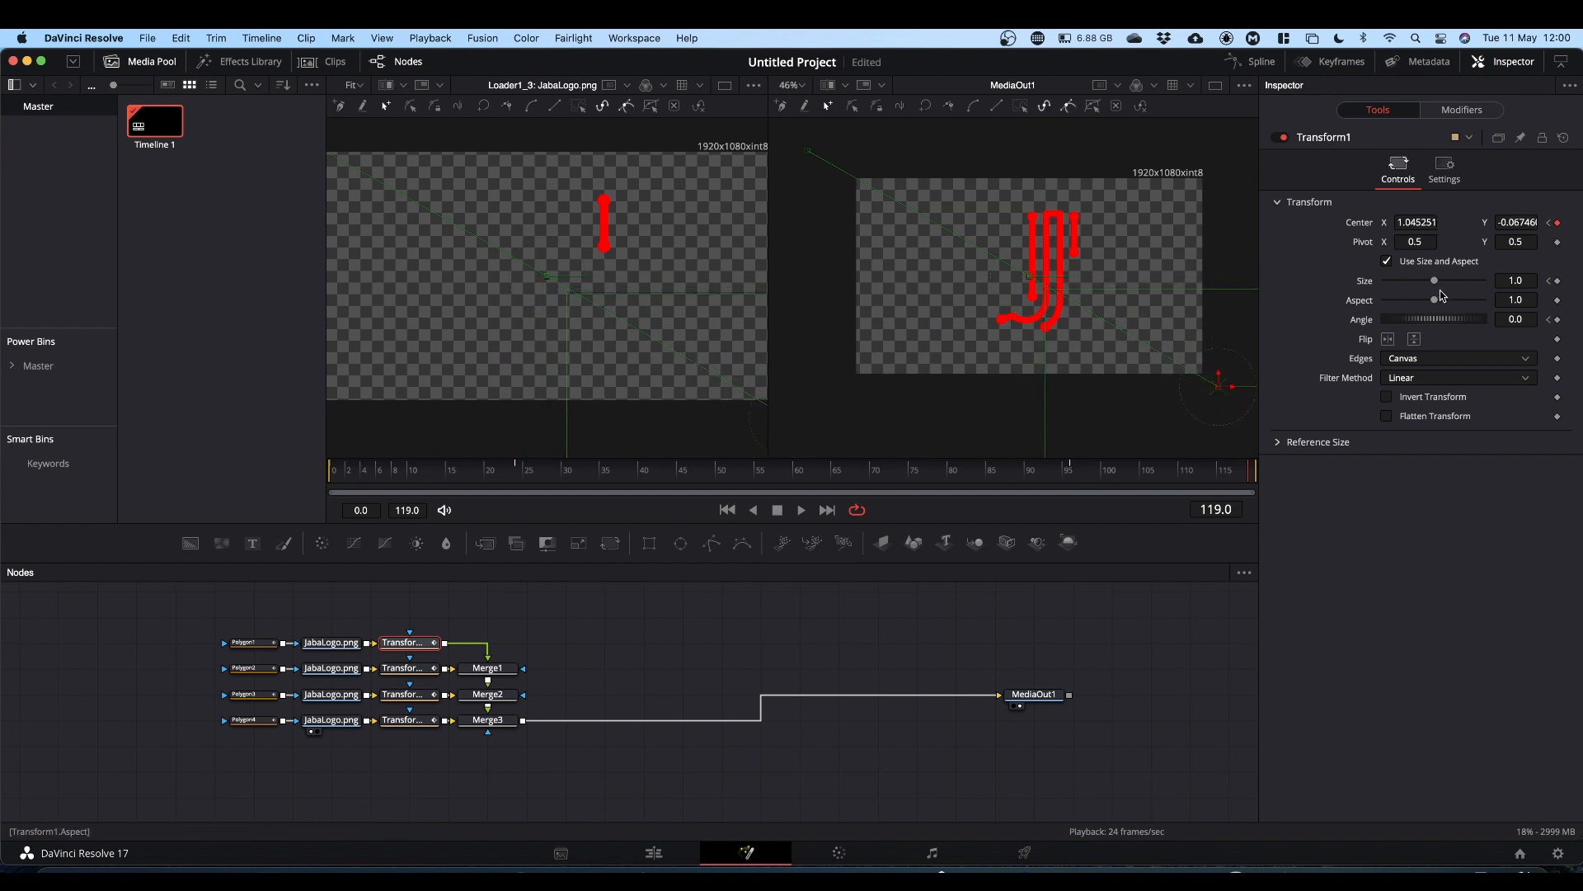
pyautogui.moveTo(1436, 283); pyautogui.dragTo(1360, 283)
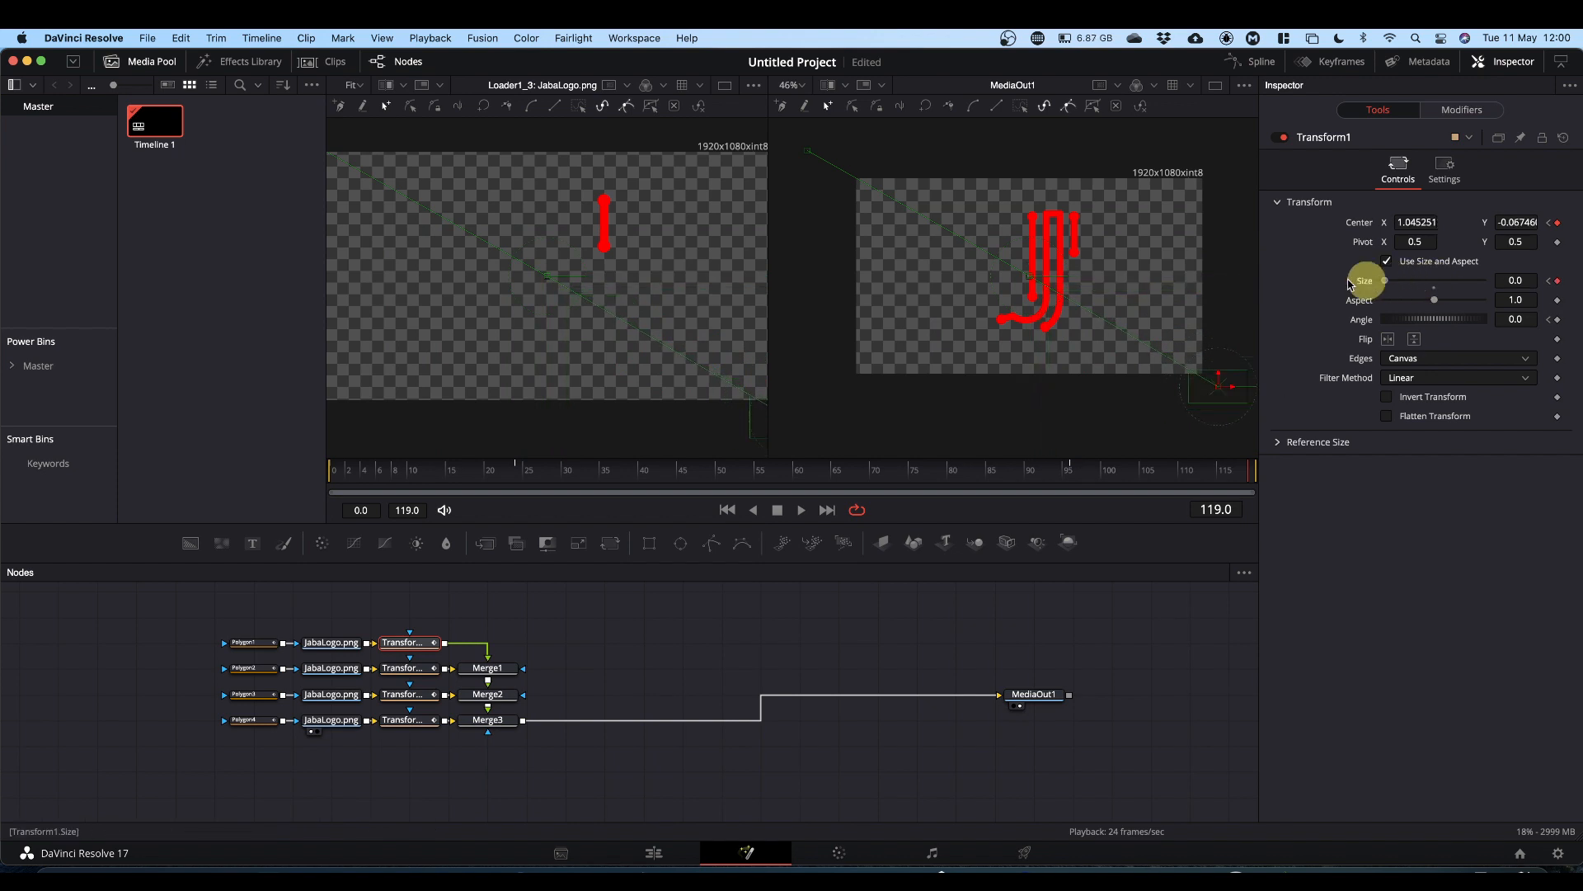
pyautogui.click(1511, 320)
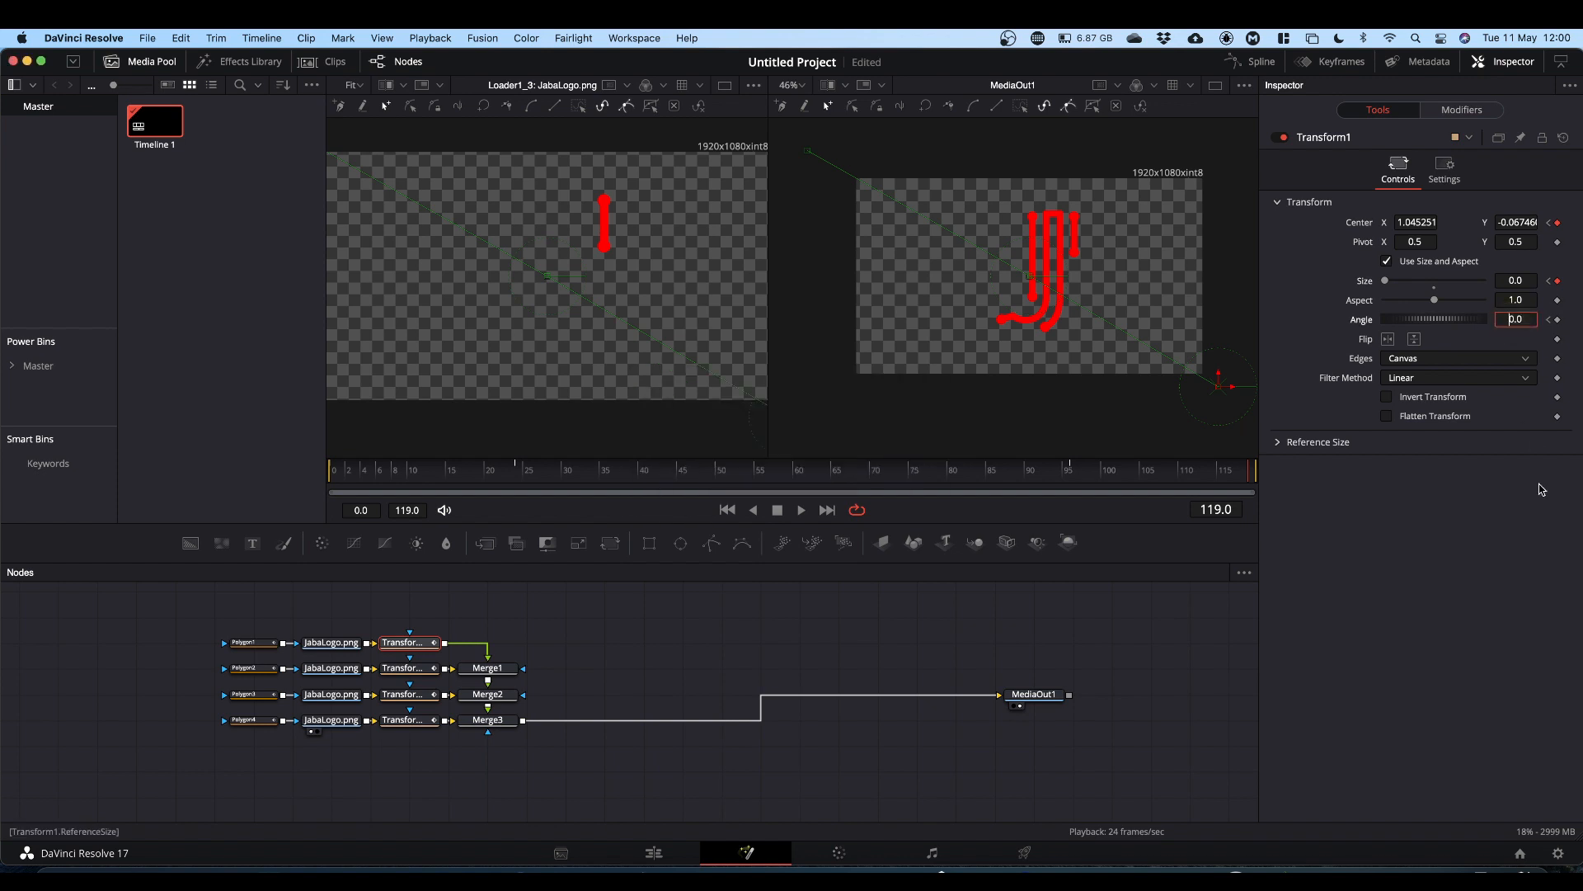
pyautogui.write('3')
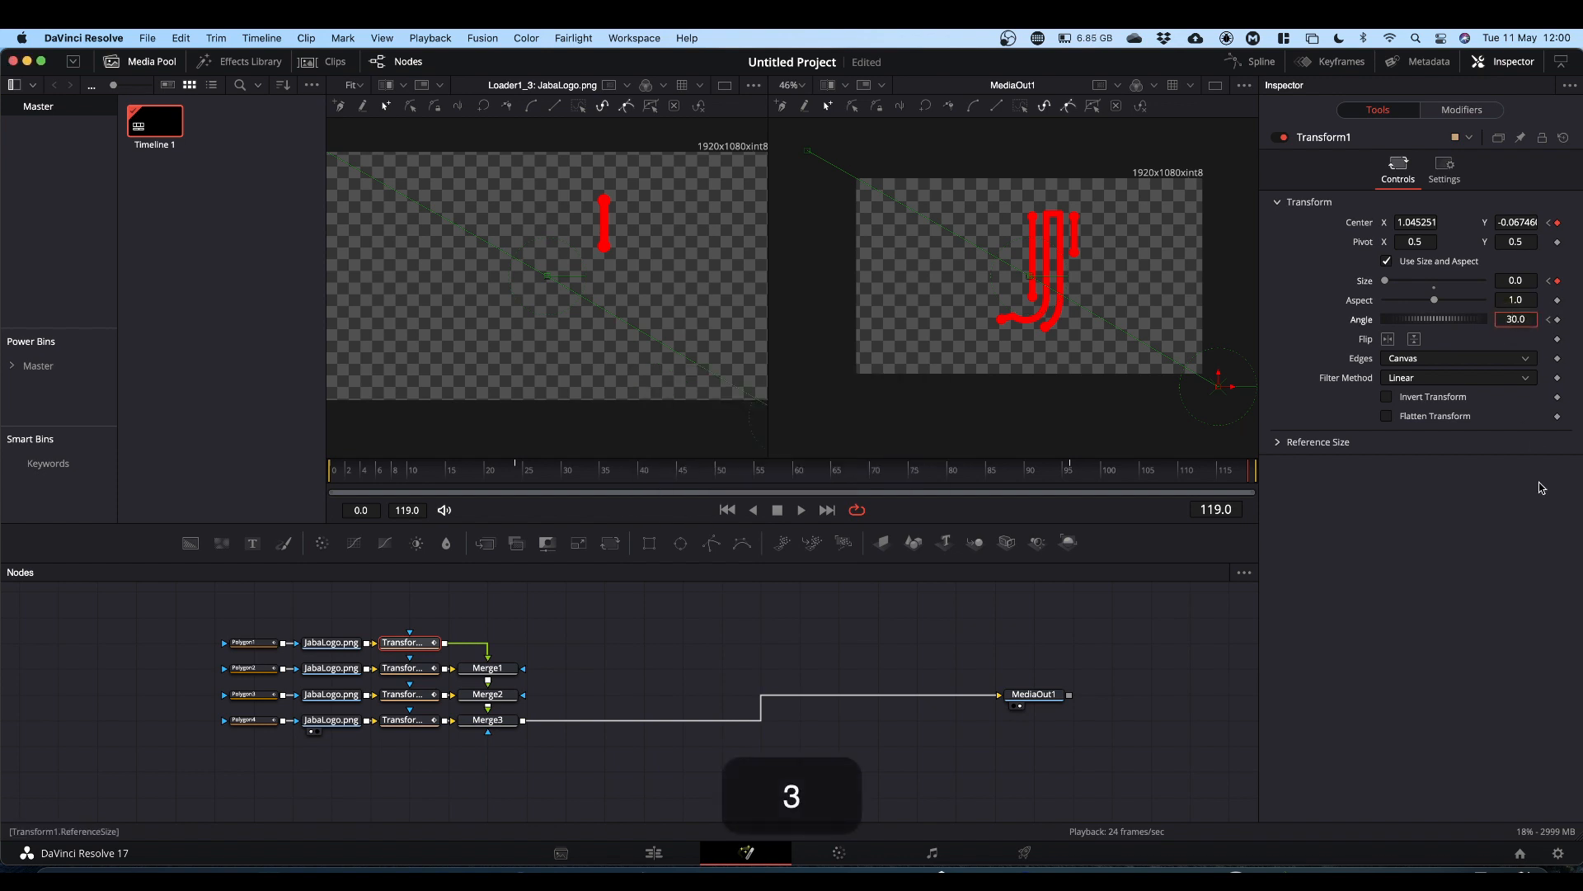
pyautogui.write('6')
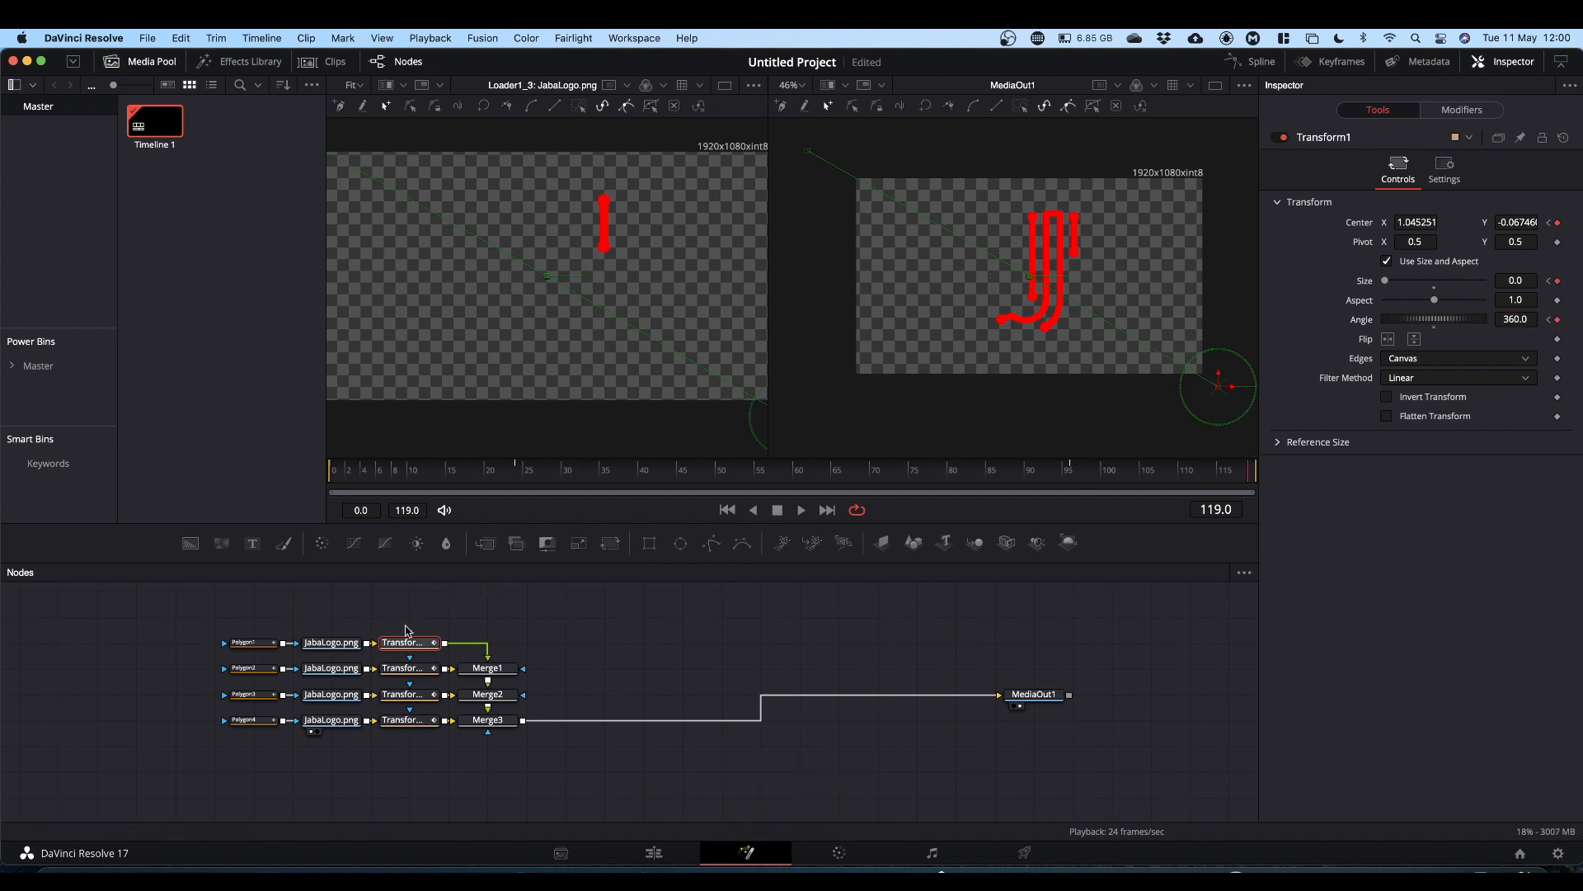
# Step: Select Transform2 and at frame 119 move its center off-frame bottom-left, set Size to 0 and Angle to -360
pyautogui.moveTo(1045, 479); pyautogui.dragTo(1069, 478)
pyautogui.click(417, 670)
pyautogui.click(1248, 475)
pyautogui.moveTo(1029, 277); pyautogui.dragTo(845, 381)
pyautogui.moveTo(1434, 281); pyautogui.dragTo(1385, 281)
pyautogui.write('-360')
pyautogui.click(409, 694)
pyautogui.click(1070, 476)
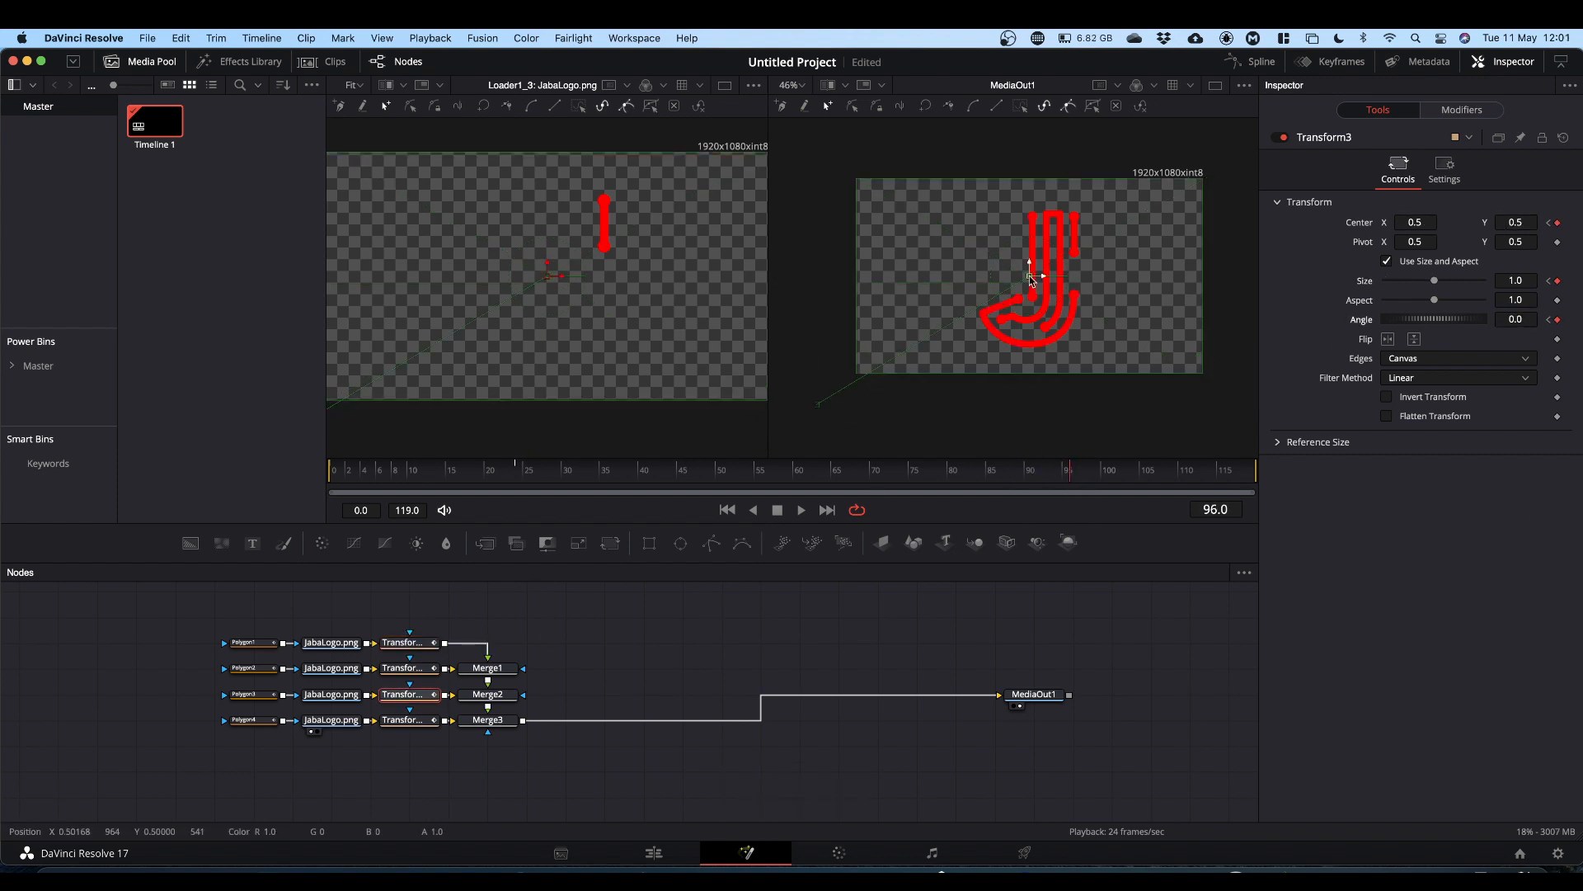
pyautogui.moveTo(1029, 276); pyautogui.dragTo(1223, 159)
pyautogui.moveTo(1434, 282); pyautogui.dragTo(1385, 281)
pyautogui.doubleClick(1515, 319)
pyautogui.write('360')
pyautogui.press('super+z')
pyautogui.press('super+z')
pyautogui.press('super+z')
# Step: At frame 119, move Transform3's center off-frame top-right and set its Size to 0
pyautogui.moveTo(1069, 479); pyautogui.dragTo(1249, 477)
pyautogui.moveTo(1029, 276); pyautogui.dragTo(1213, 170)
pyautogui.moveTo(1434, 281); pyautogui.dragTo(1386, 281)
# Step: Select Transform4, keyframe its Center and move it off-frame toward the top-left
pyautogui.click(1070, 475)
pyautogui.click(410, 720)
pyautogui.click(1557, 223)
pyautogui.moveTo(1030, 277); pyautogui.dragTo(843, 182)
# Step: Return to the start and play back the full animation
pyautogui.click(986, 477)
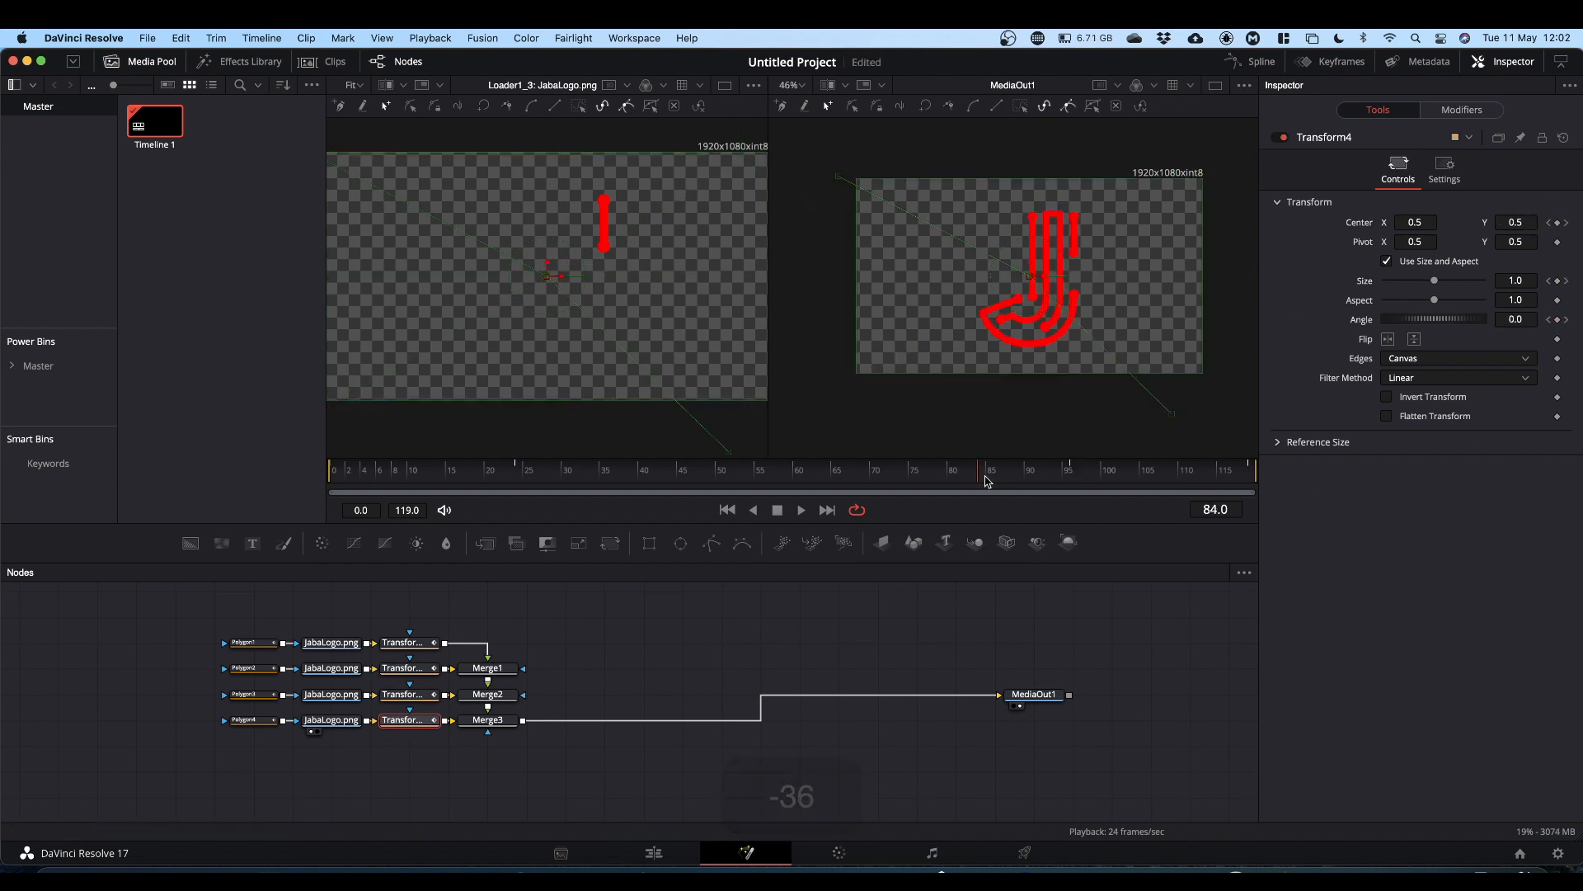
pyautogui.moveTo(986, 477); pyautogui.dragTo(235, 523)
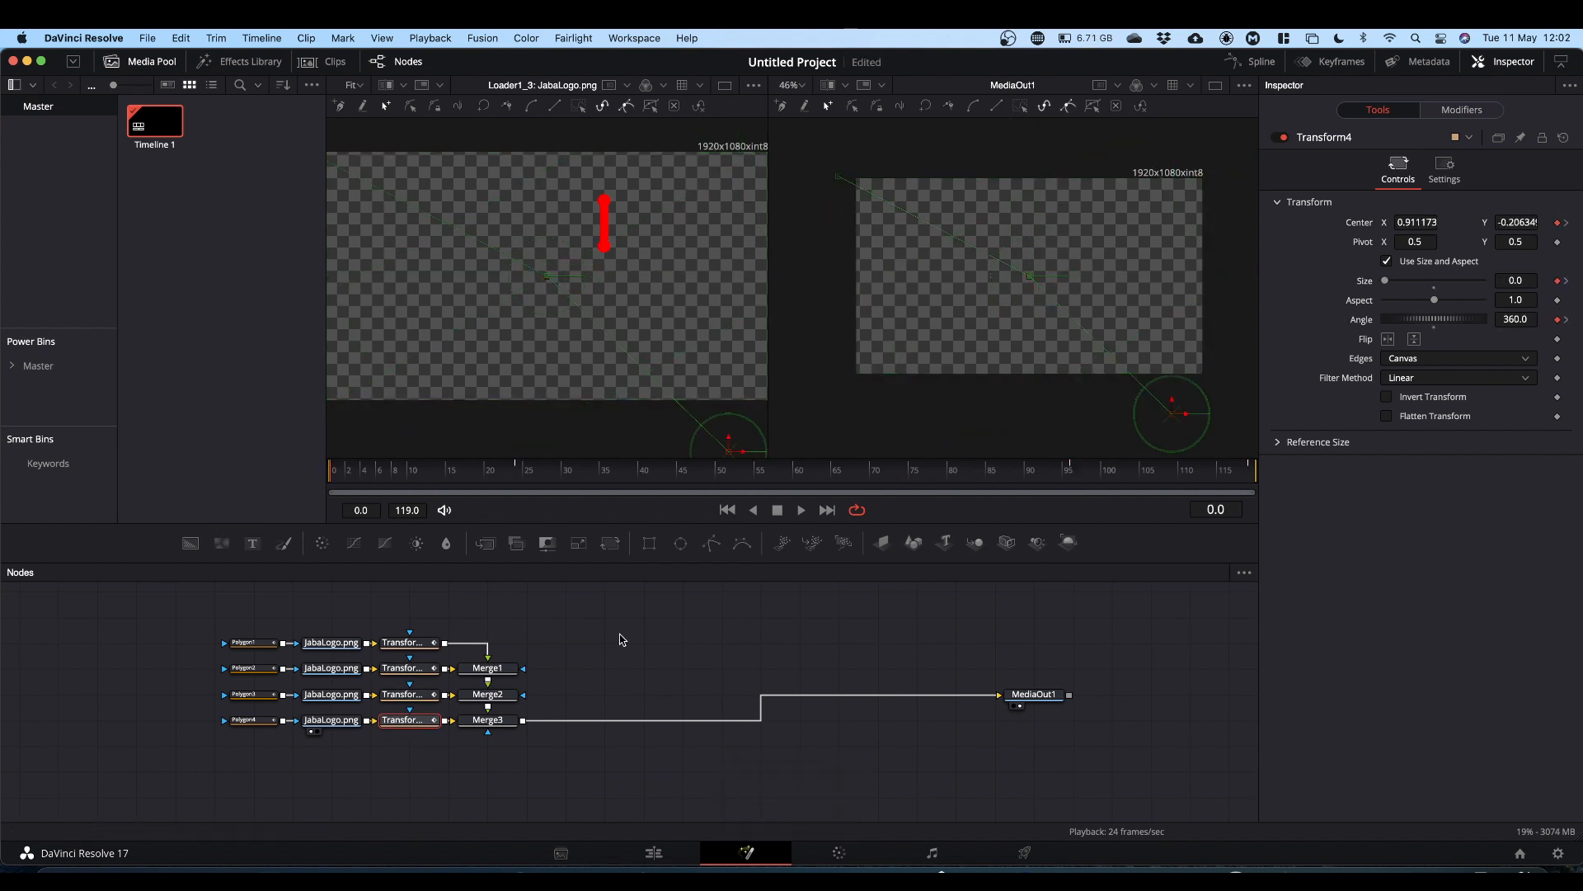
pyautogui.press('space')
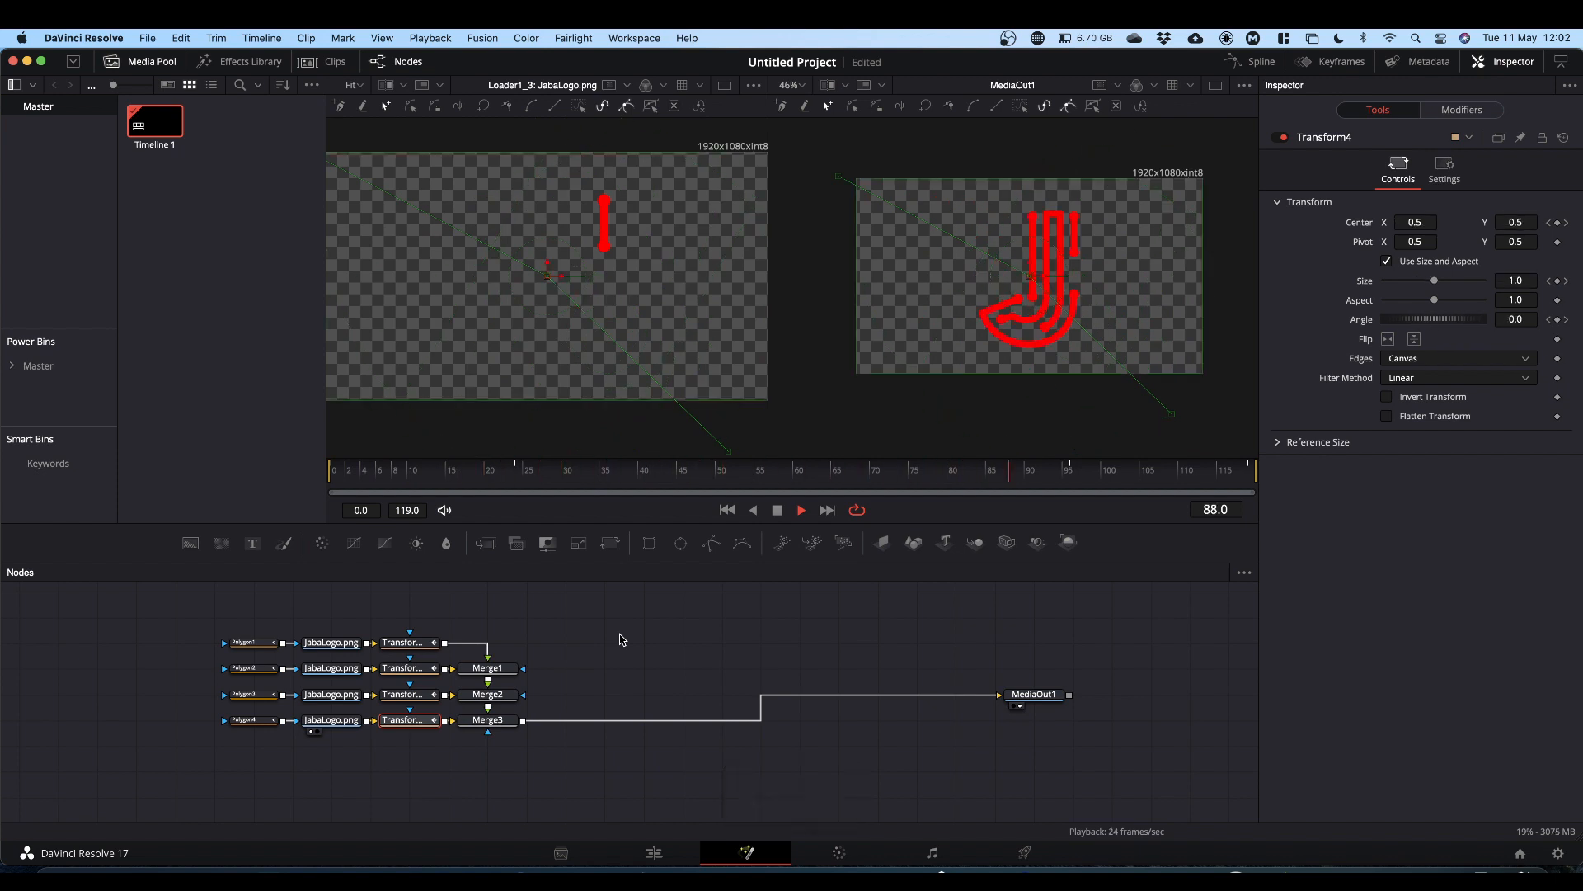
pyautogui.press('space')
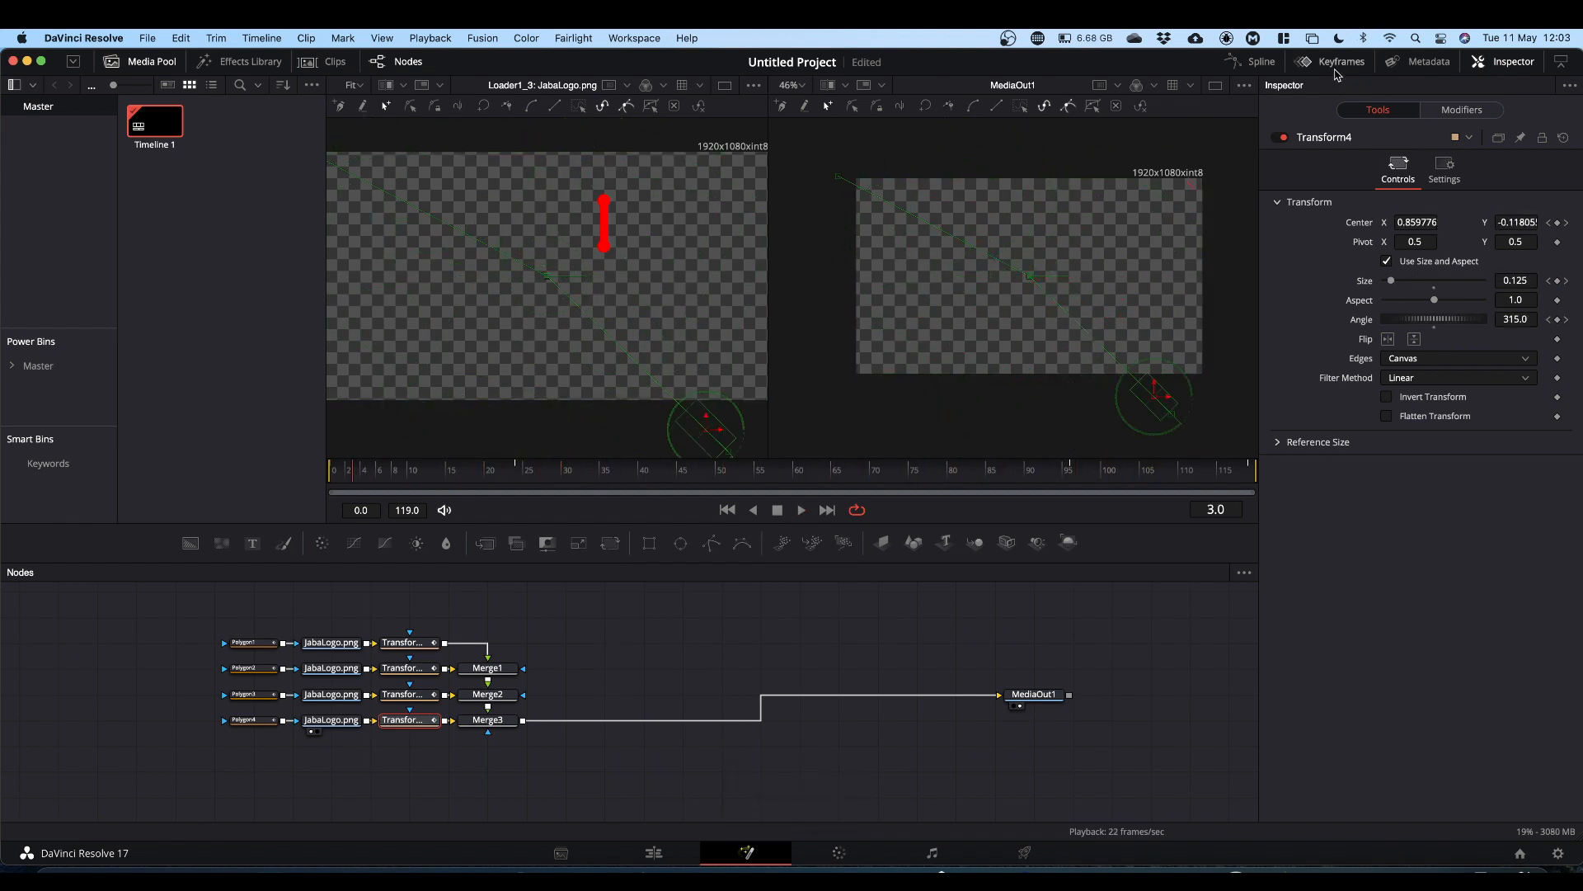
# Step: Open the spline editor and display the animation curves of all four Transform nodes
pyautogui.click(1260, 66)
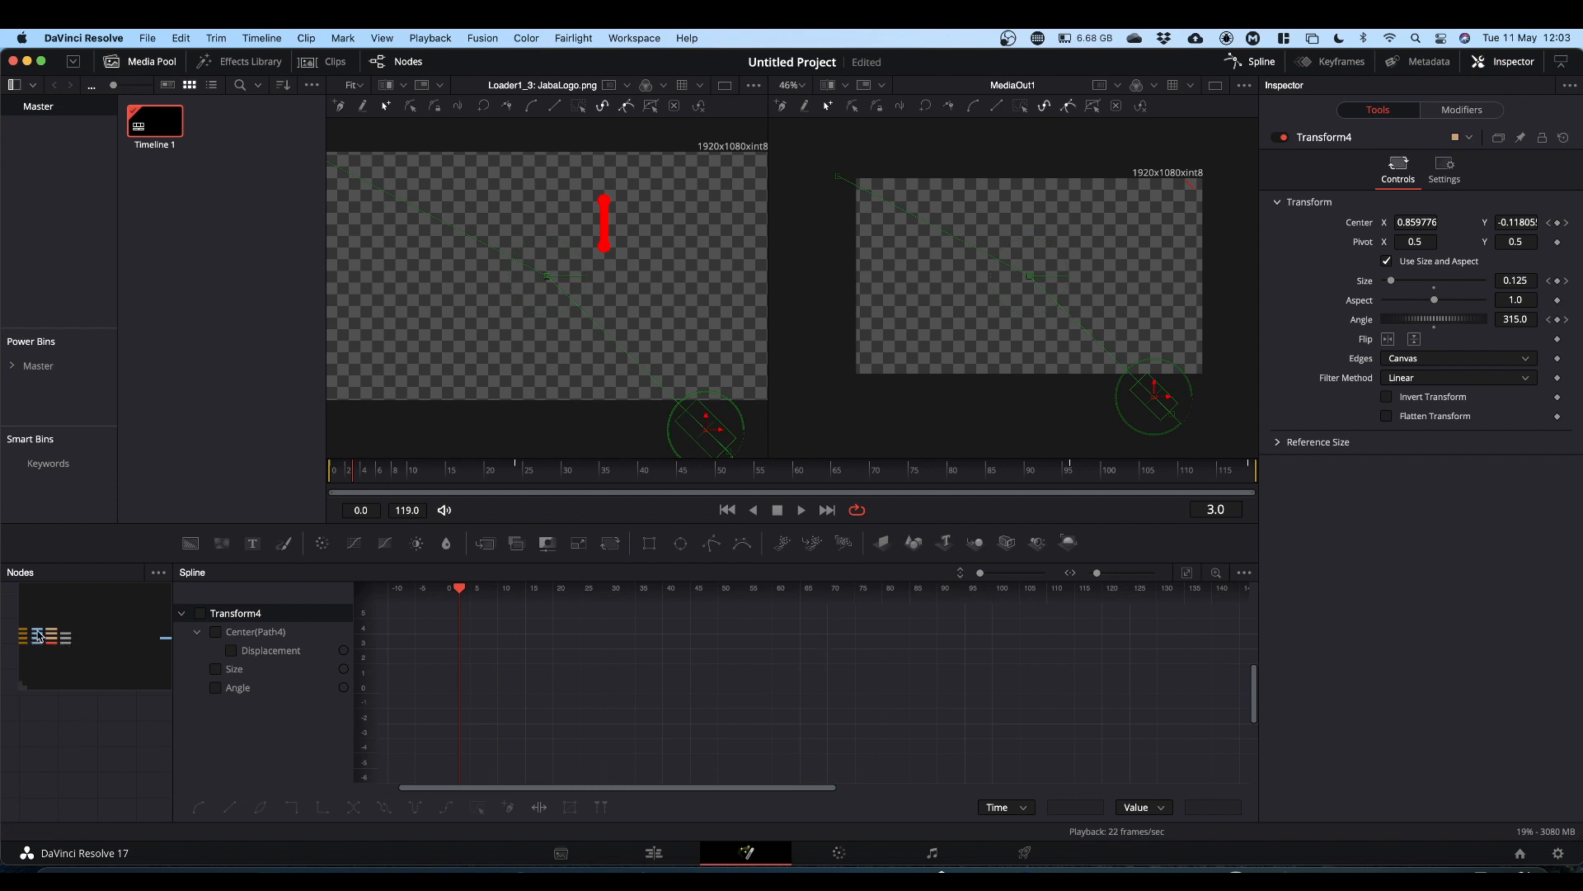
pyautogui.moveTo(42, 627)
pyautogui.mouseDown()
pyautogui.moveTo(37, 610)
pyautogui.moveTo(50, 633)
pyautogui.mouseUp()
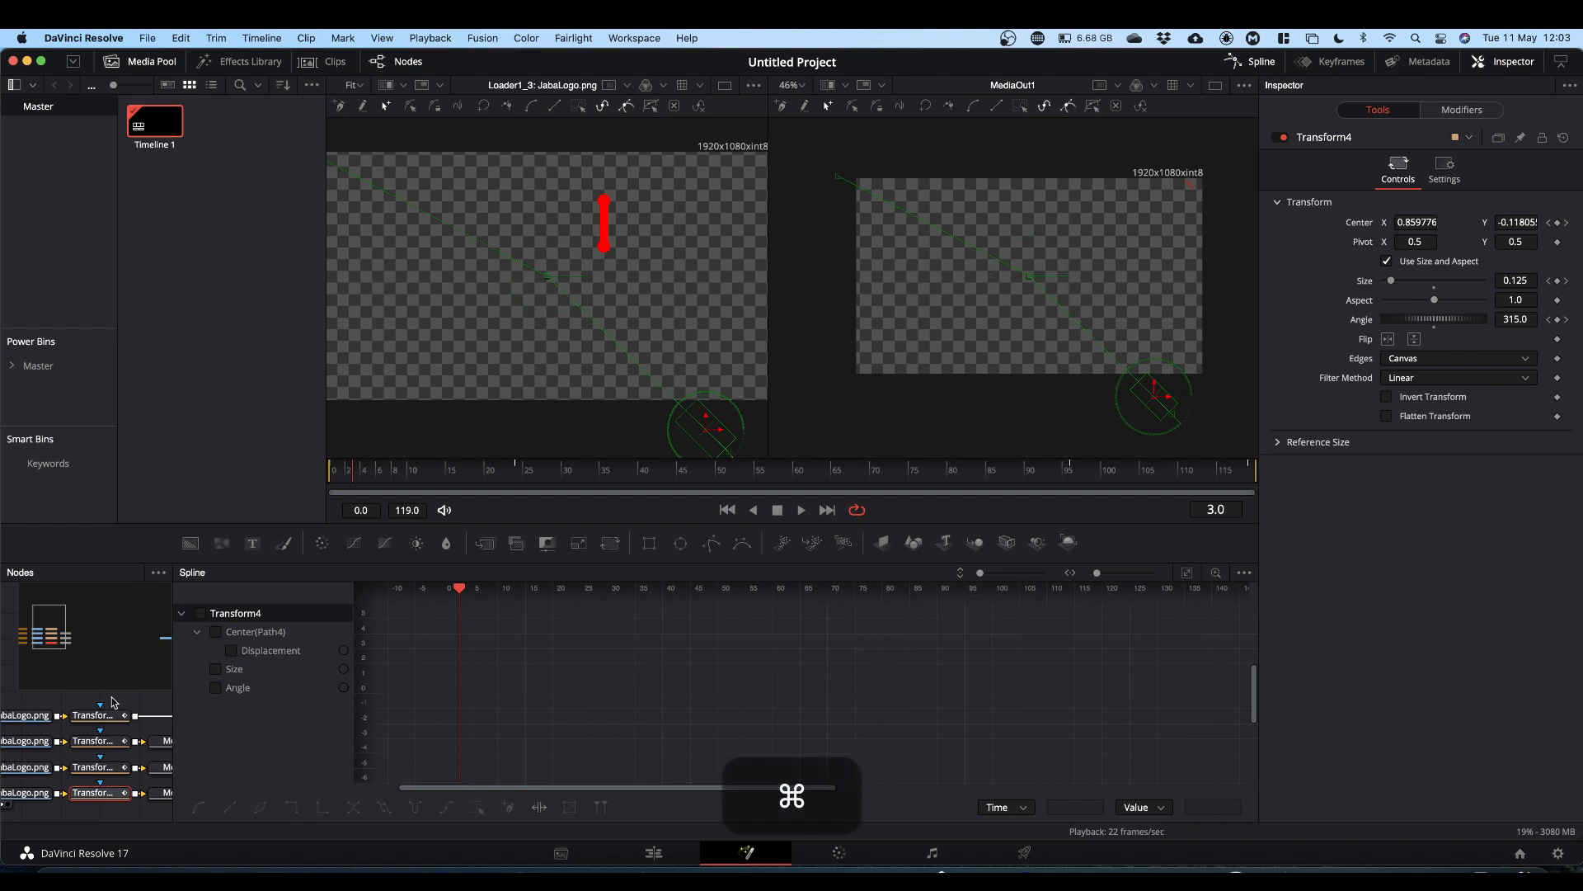
pyautogui.moveTo(112, 702); pyautogui.dragTo(99, 790)
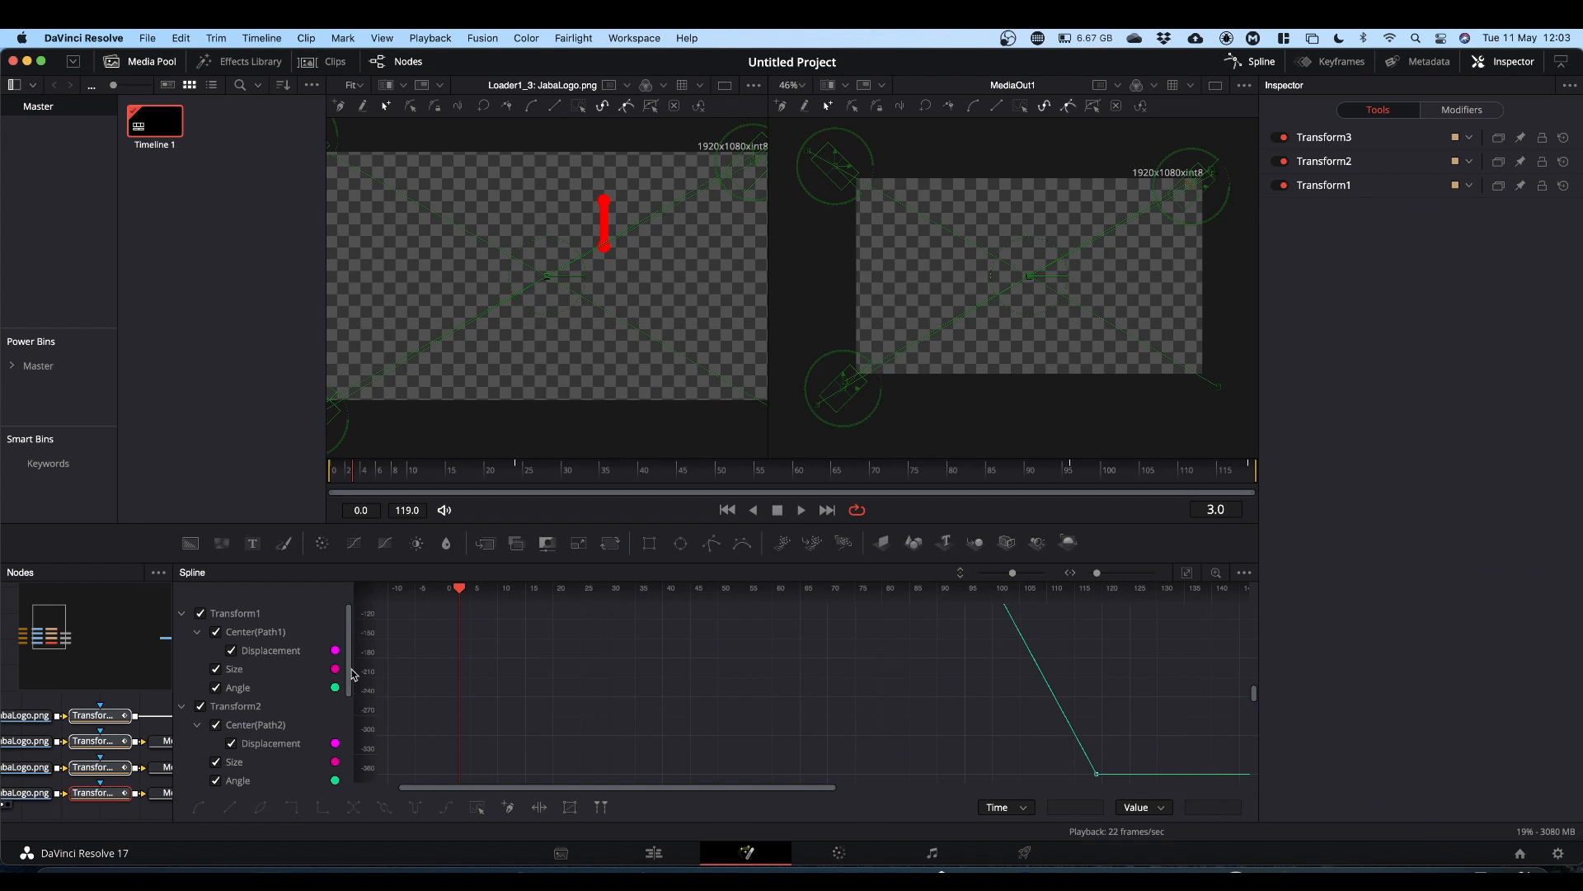
pyautogui.moveTo(351, 672); pyautogui.dragTo(347, 787)
pyautogui.click(200, 707)
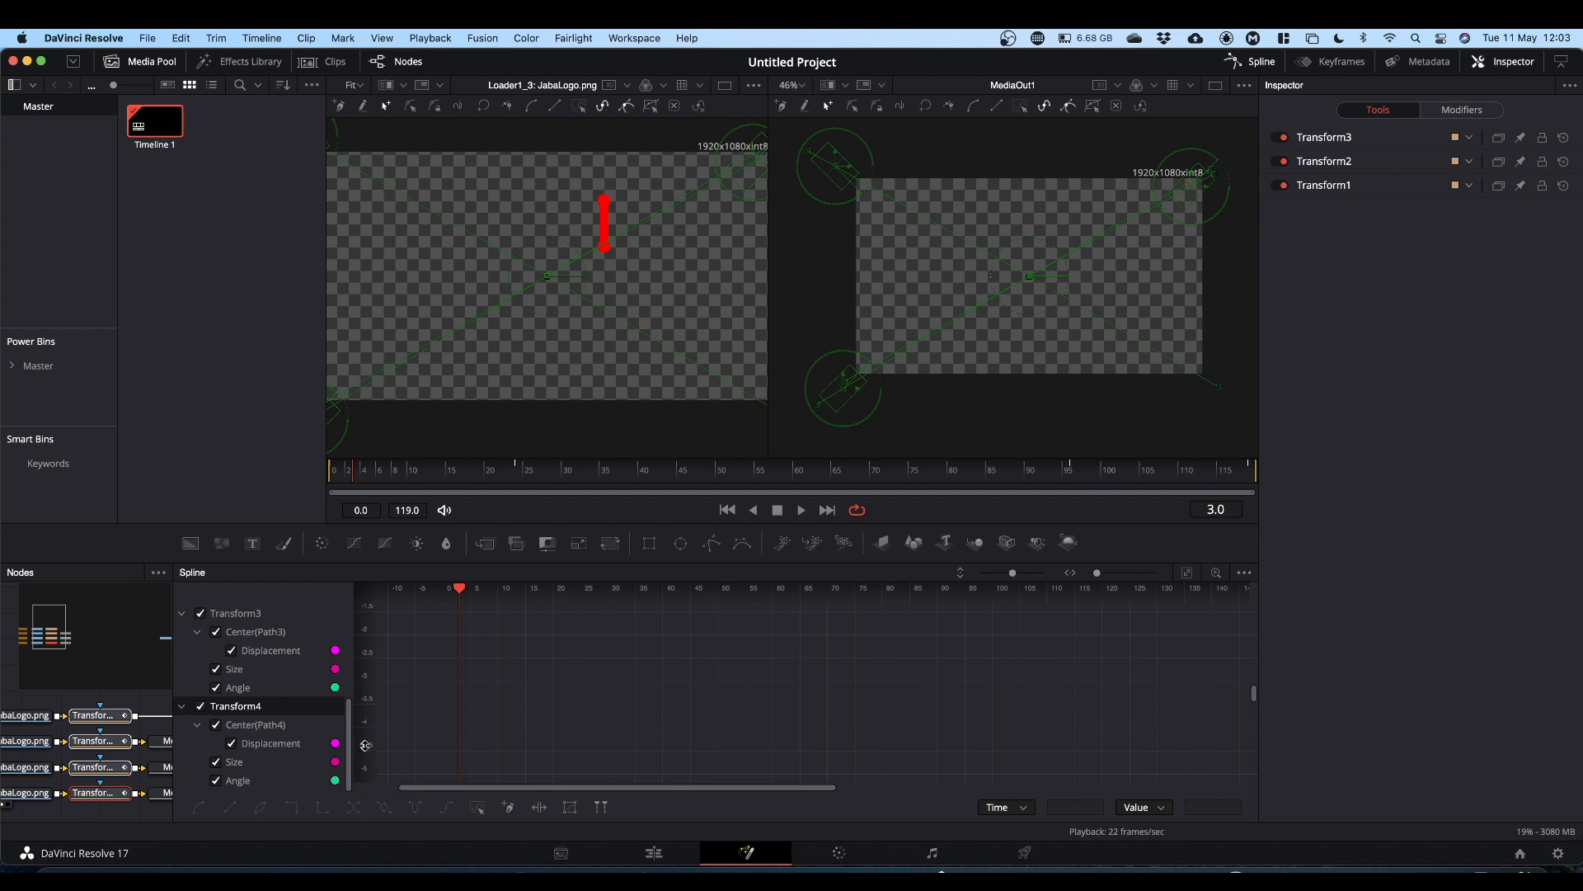
pyautogui.moveTo(351, 749); pyautogui.dragTo(365, 630)
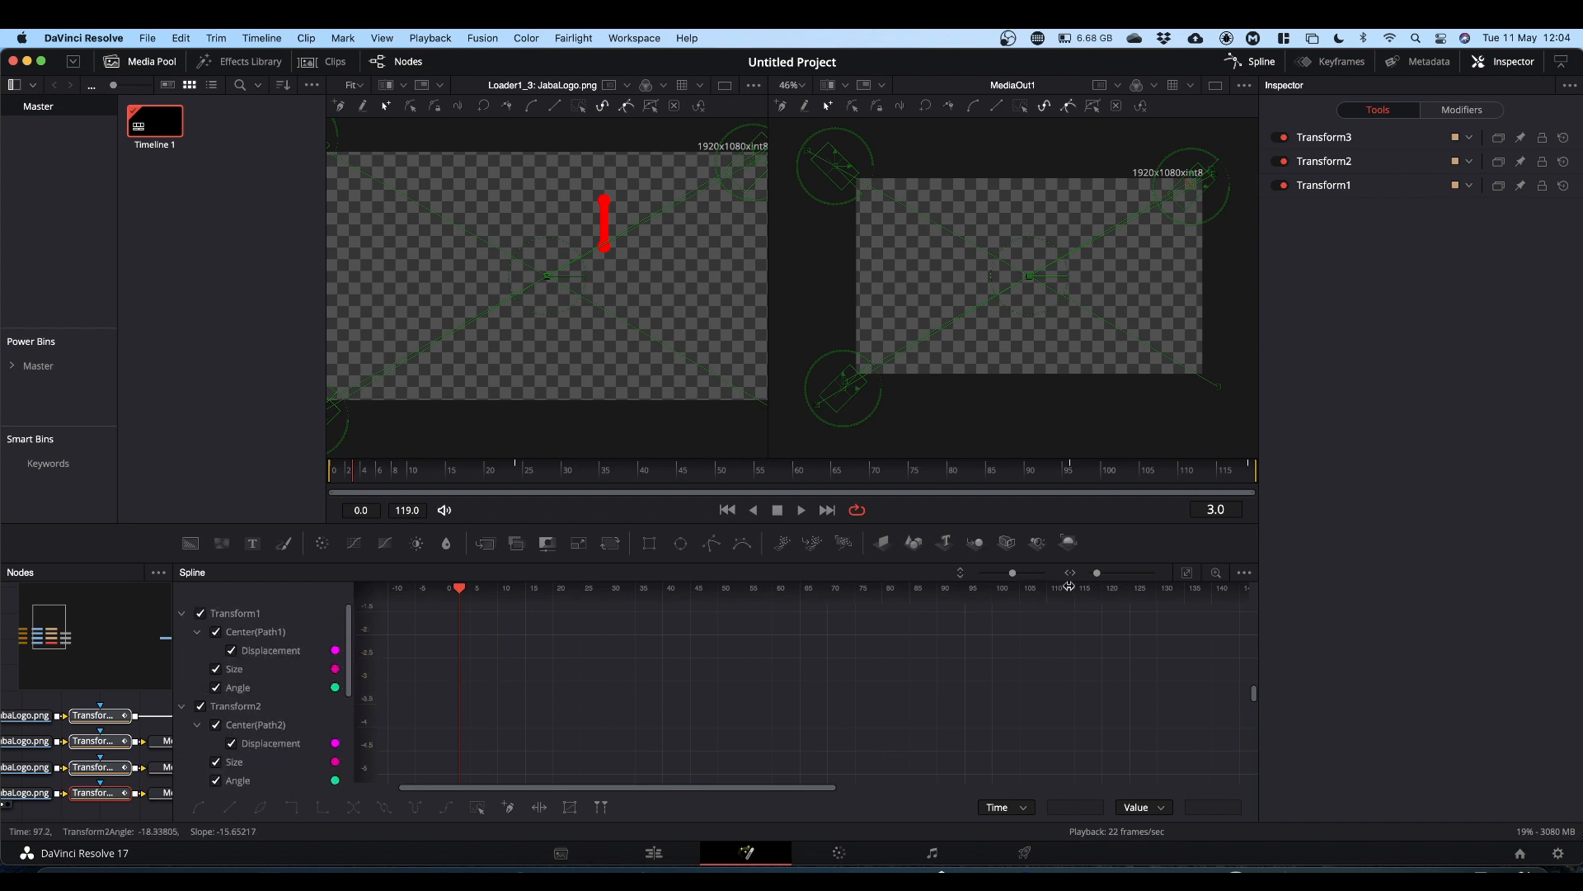
pyautogui.click(1188, 574)
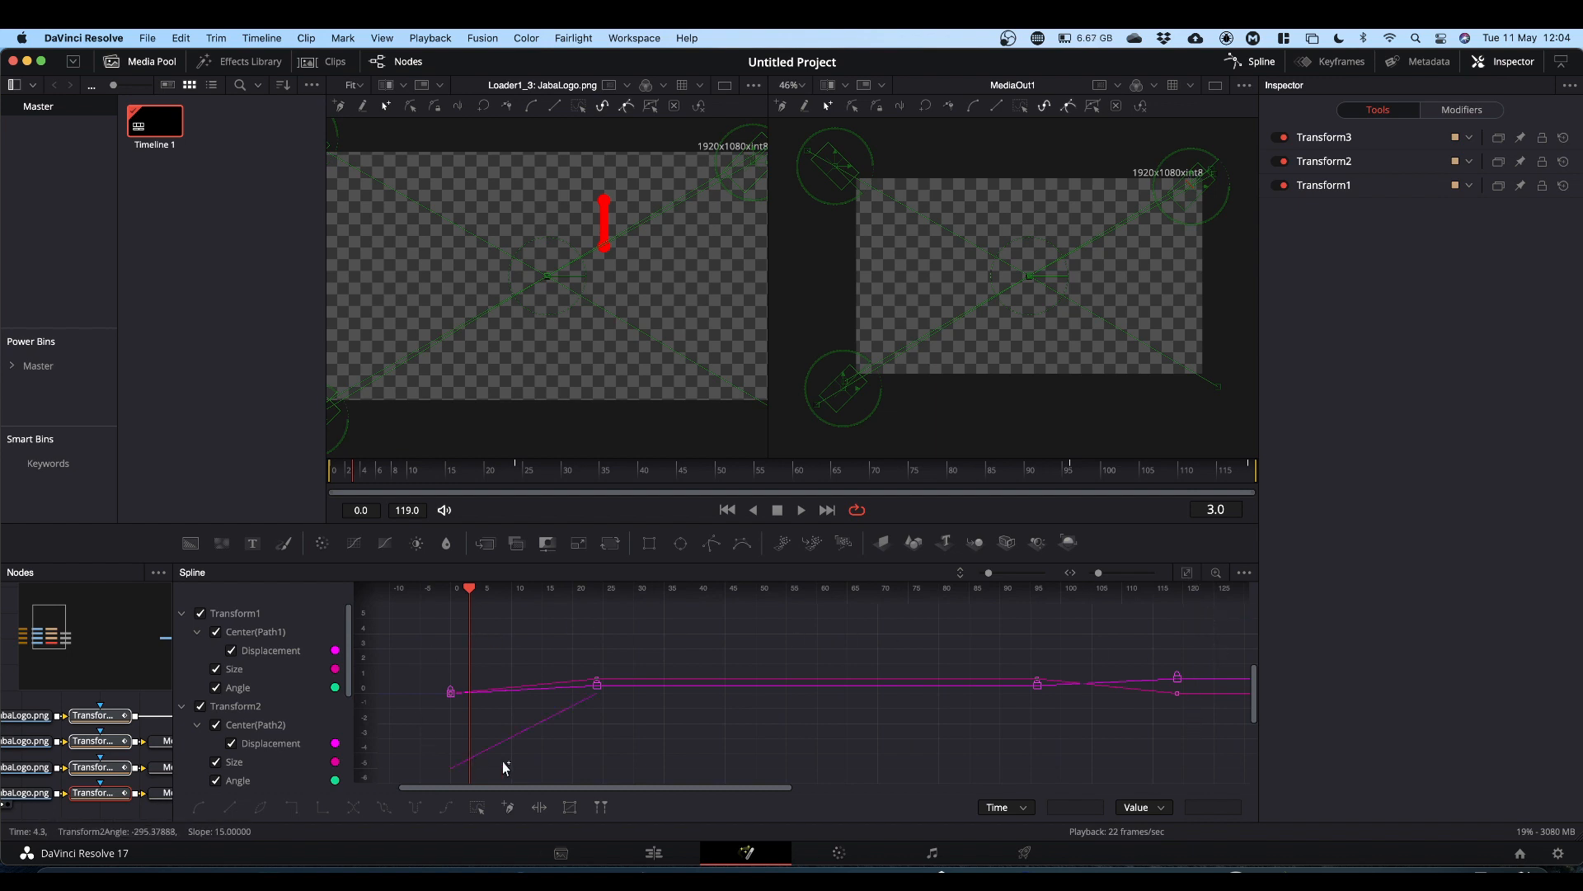
# Step: Select all keyframes, flatten them, and set their Ease In and Ease Out to 50
pyautogui.moveTo(410, 736); pyautogui.dragTo(1223, 647)
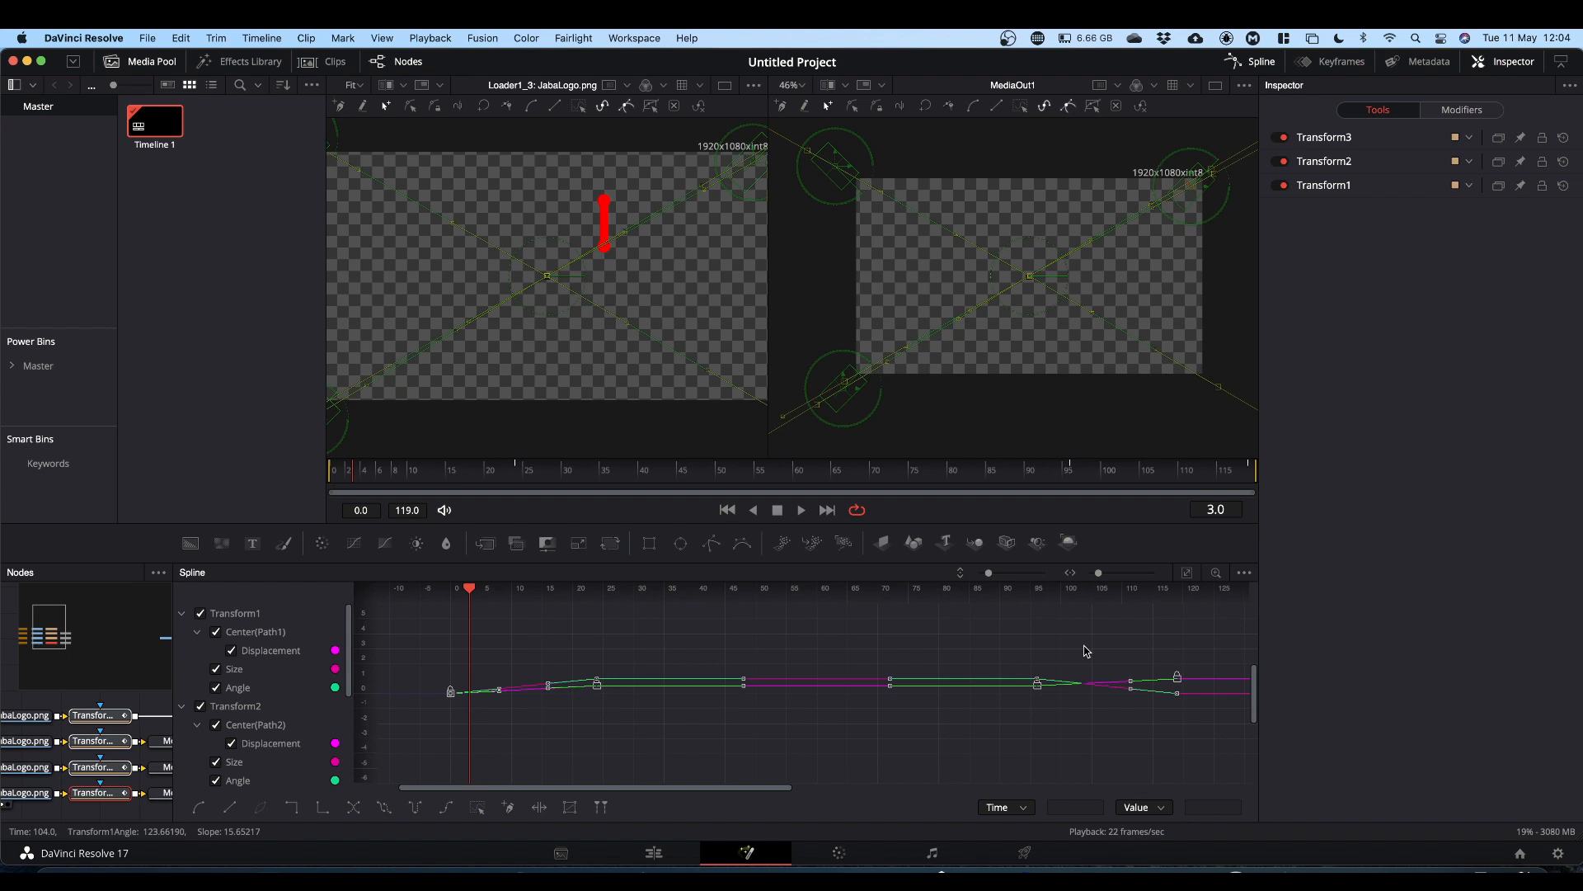
pyautogui.press('f')
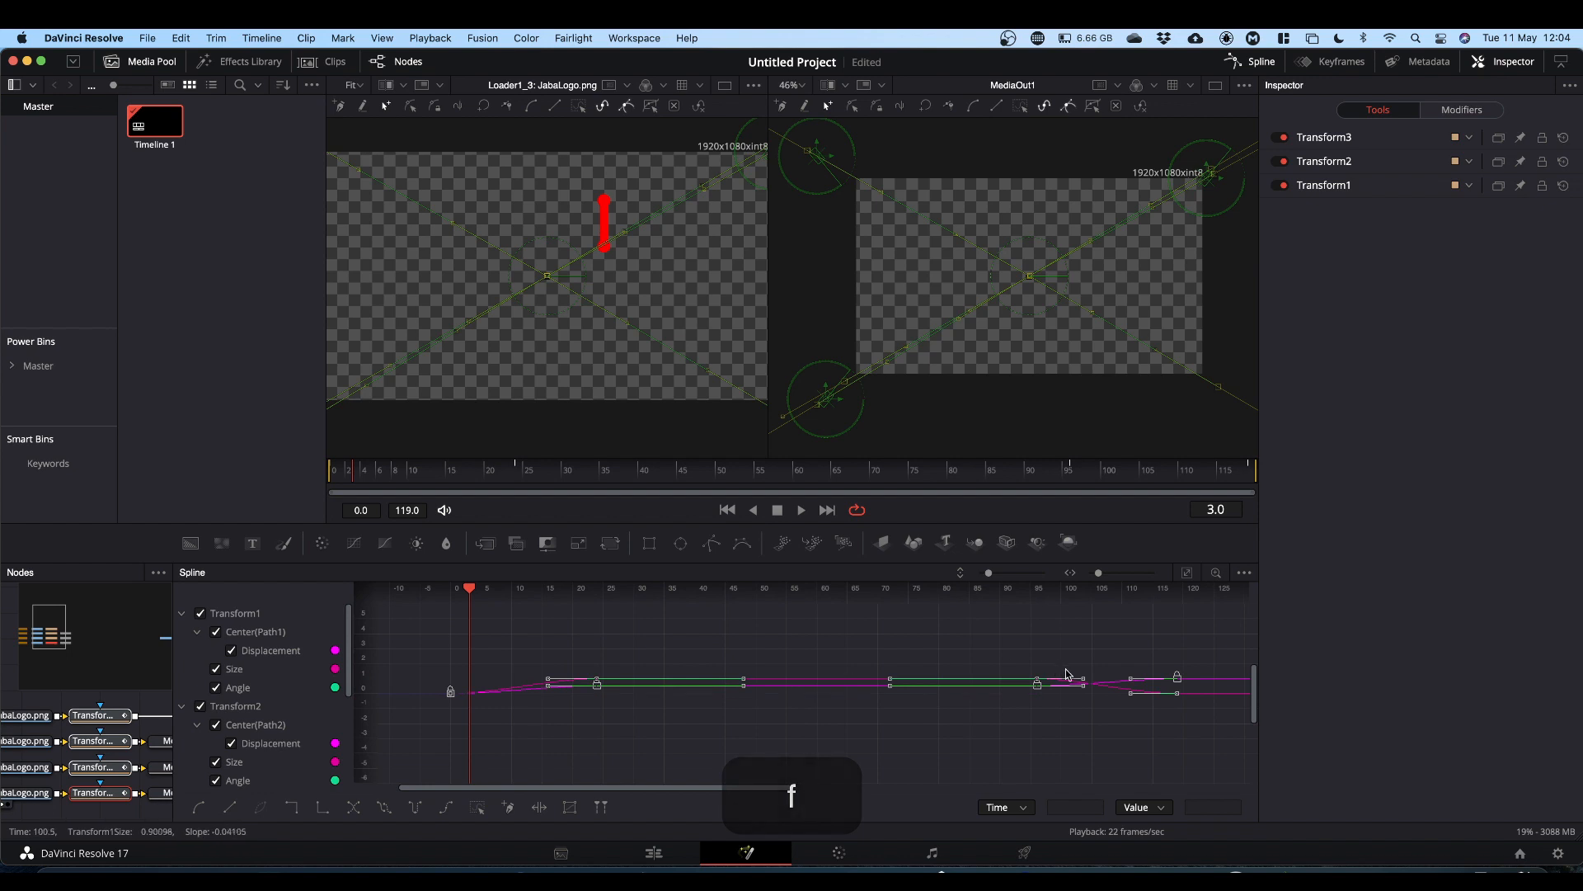
pyautogui.click(1079, 683)
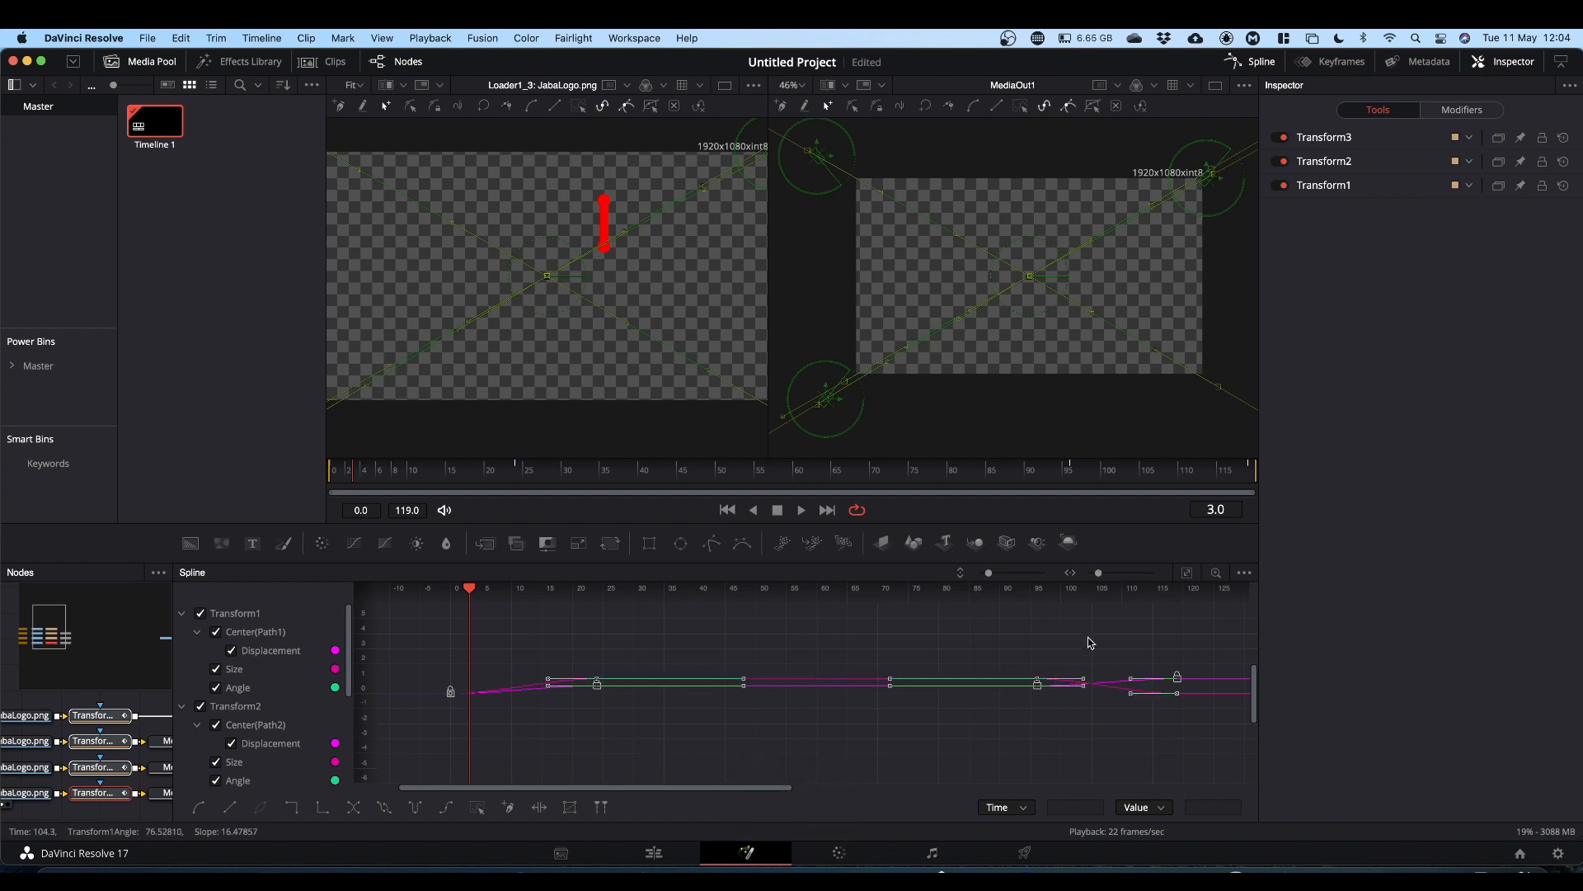
pyautogui.press('t')
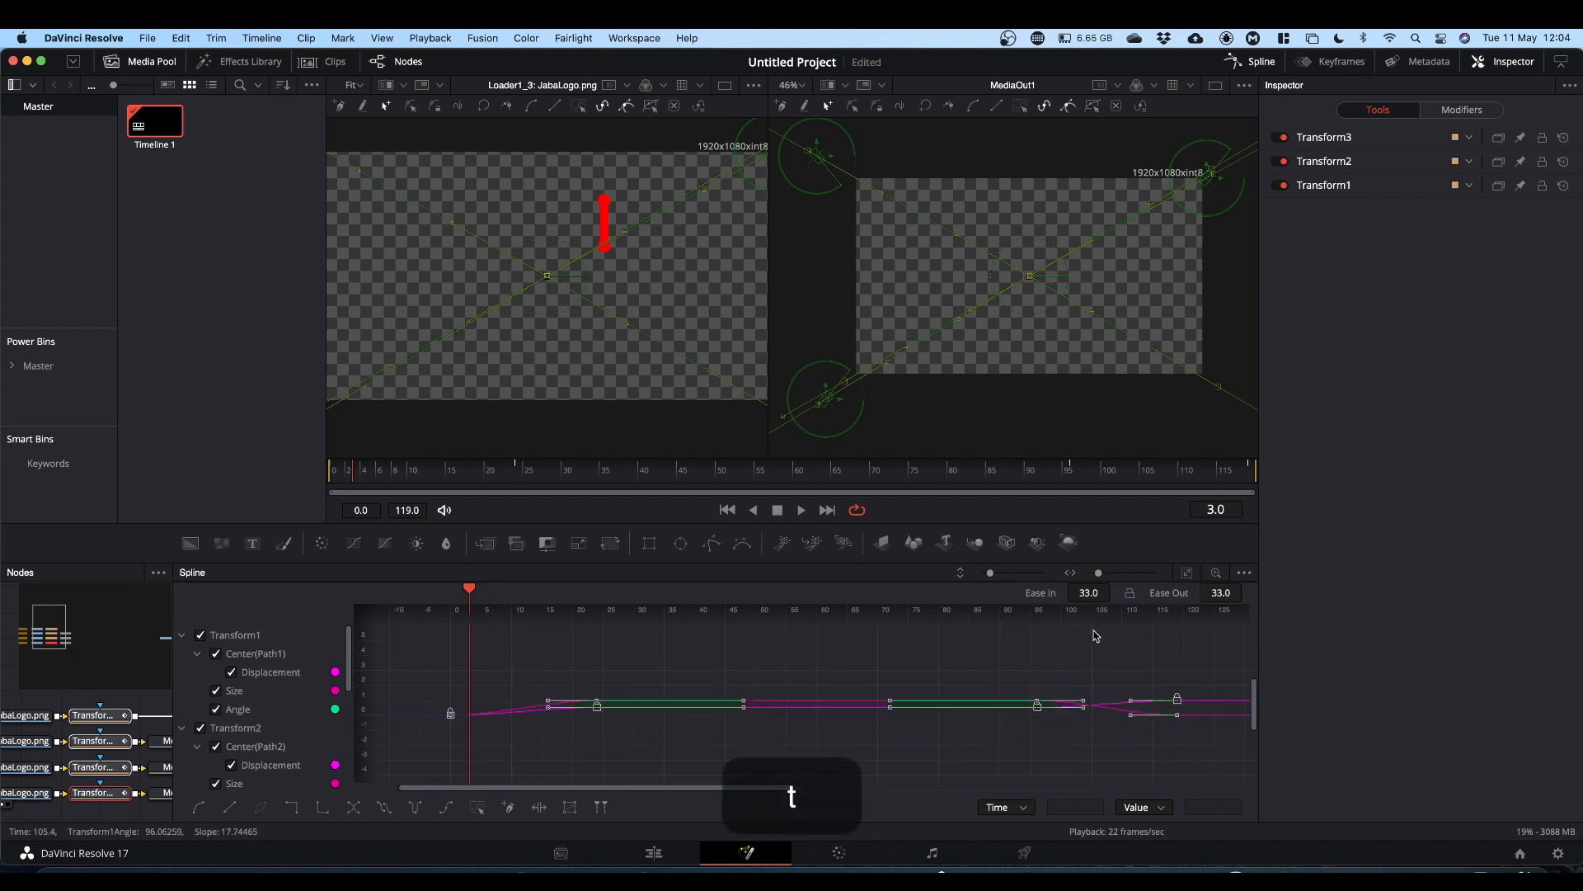
pyautogui.moveTo(1084, 591); pyautogui.dragTo(1222, 592)
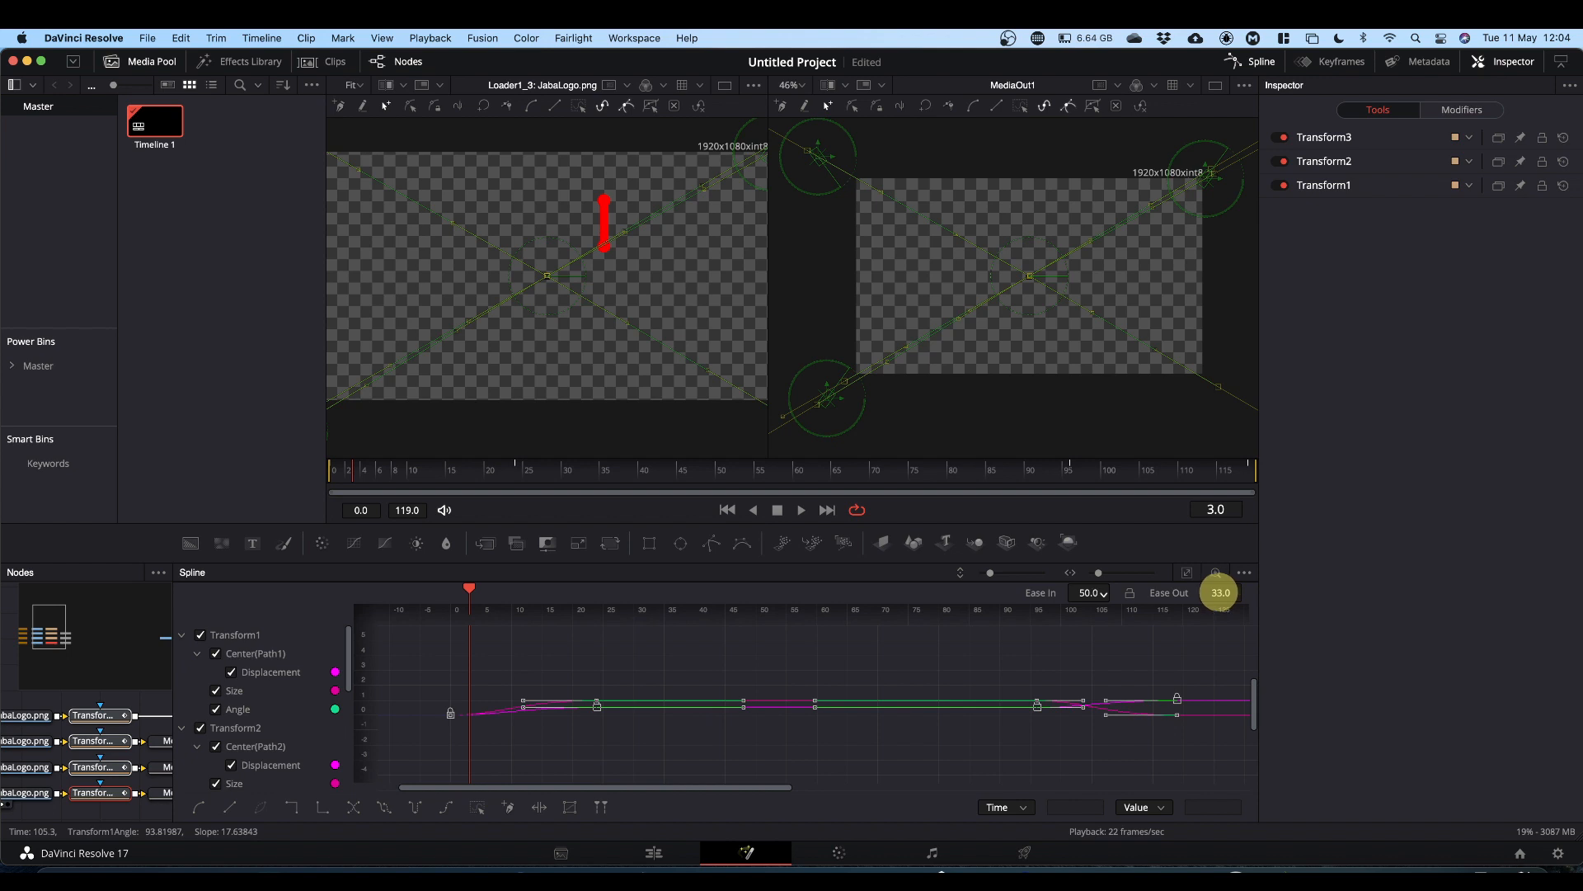
pyautogui.moveTo(1220, 592); pyautogui.dragTo(1350, 590)
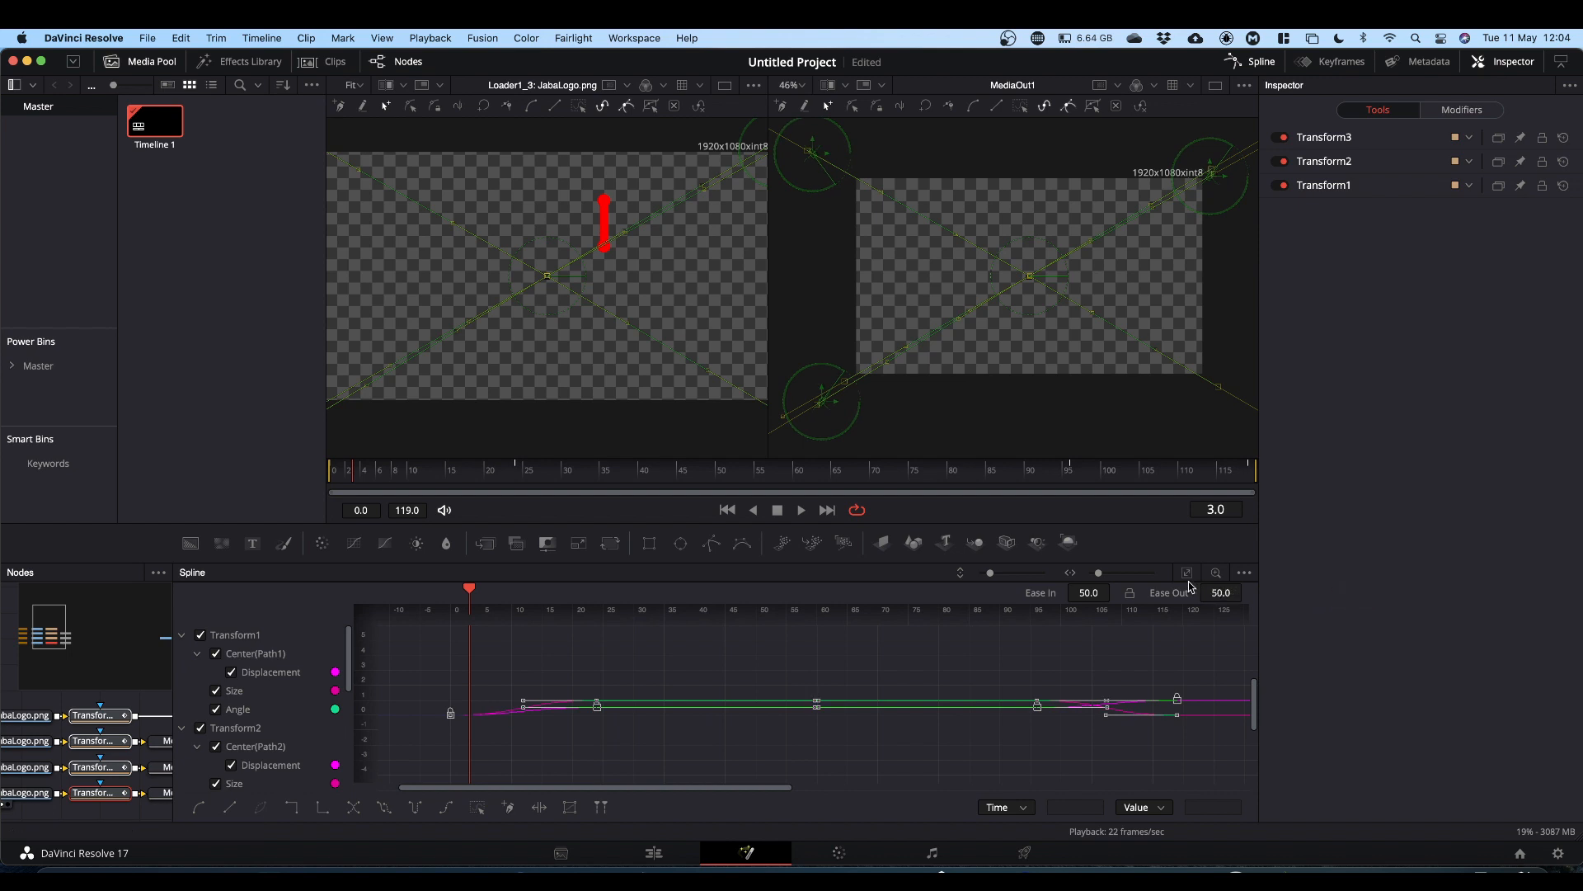
# Step: Close the spline editor and play back the eased animation
pyautogui.click(1262, 61)
pyautogui.click(820, 670)
pyautogui.click(819, 668)
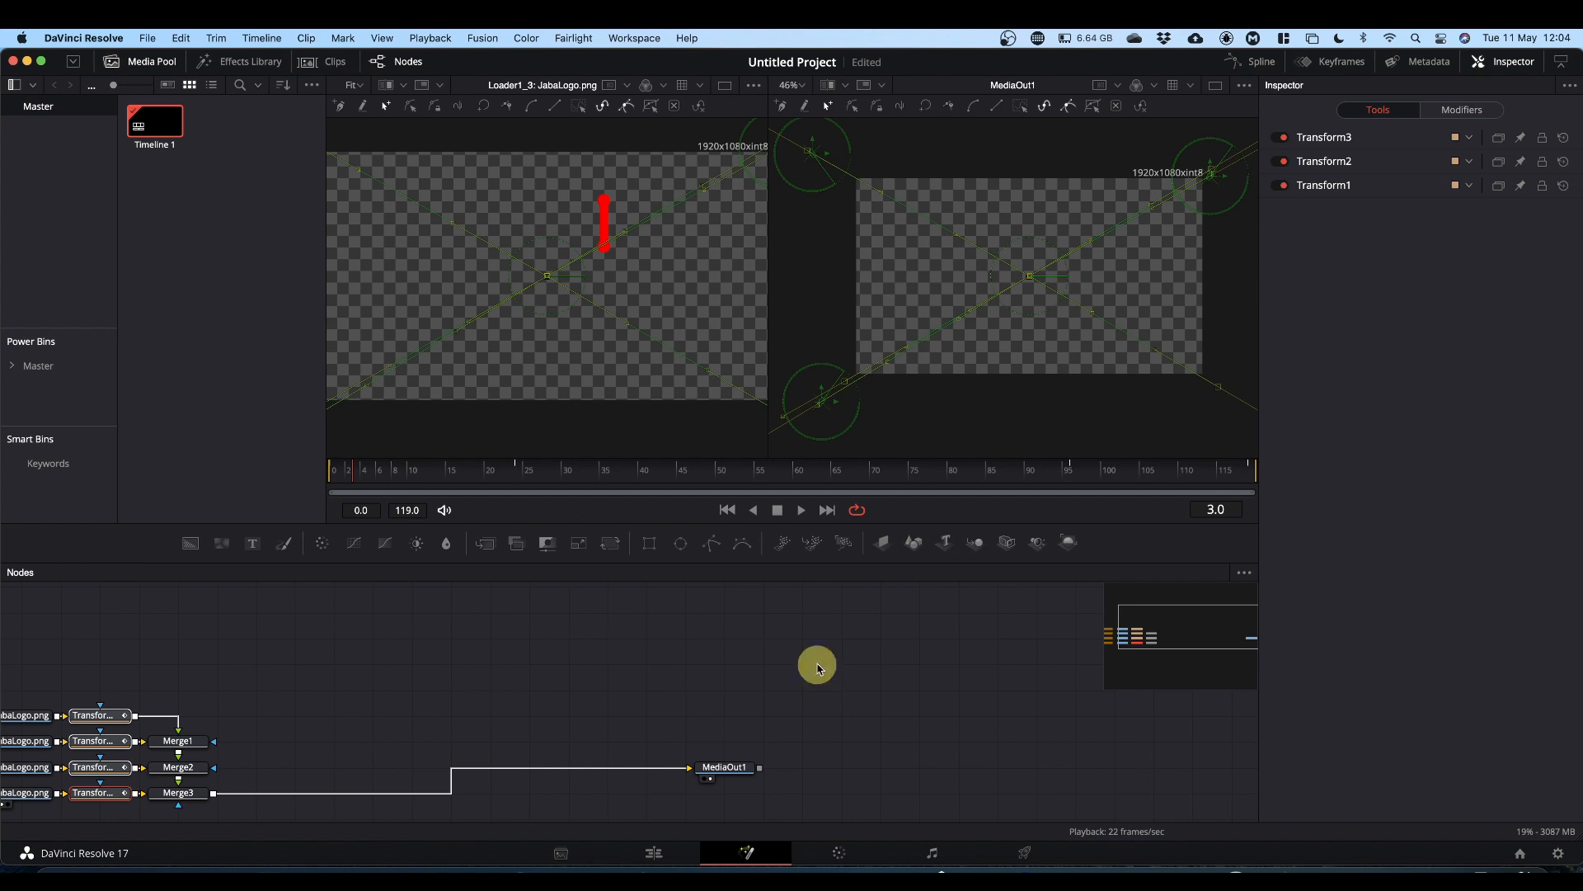
pyautogui.press('space')
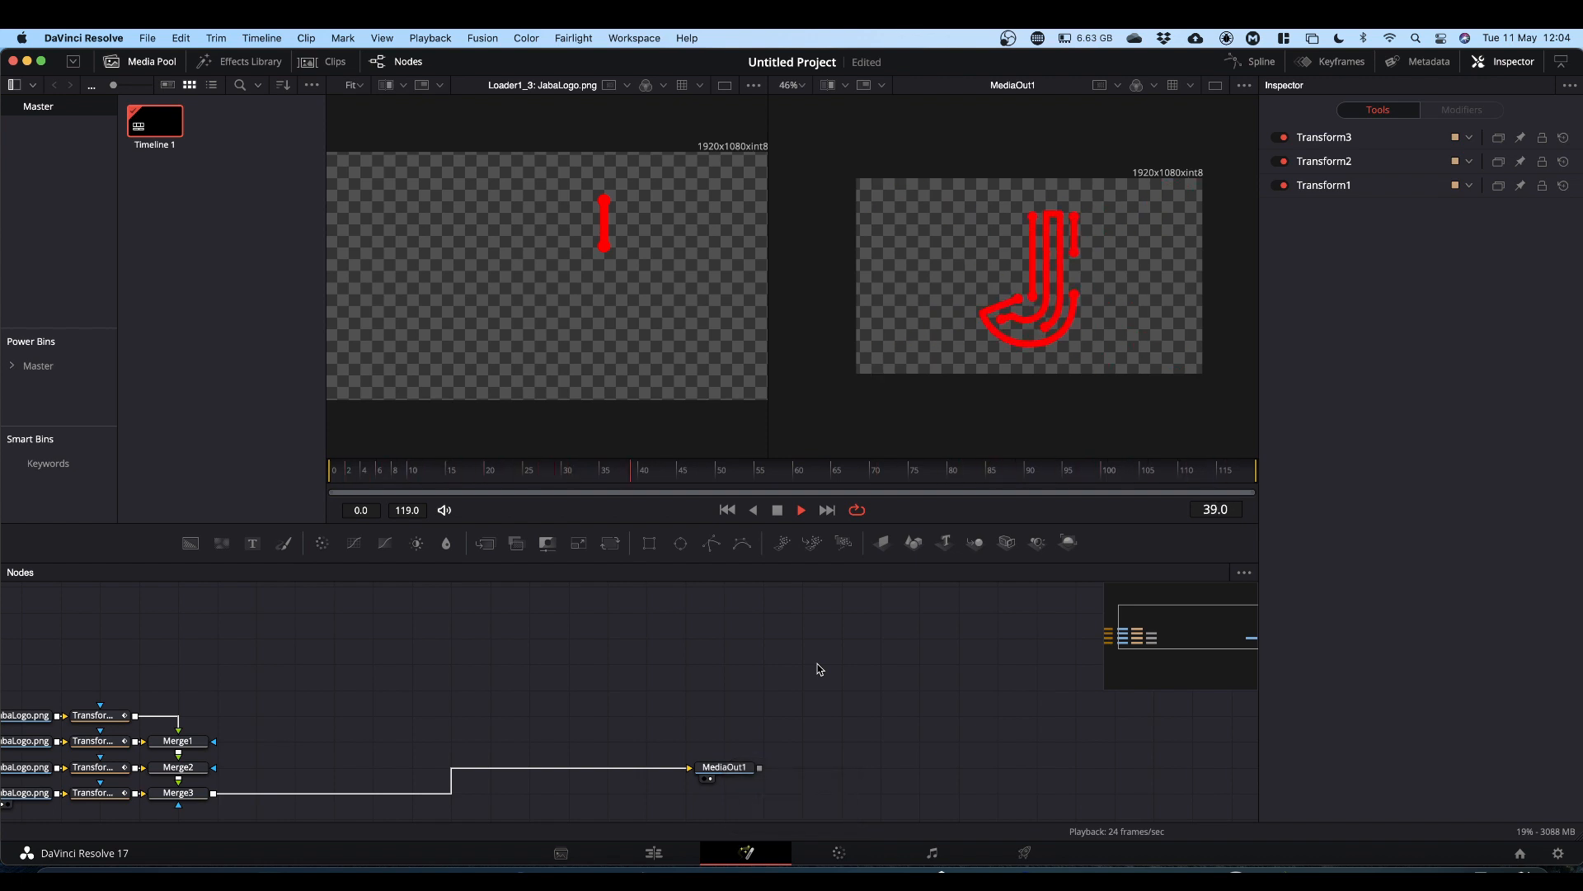
pyautogui.press('space')
# Step: Switch to the Edit page and play back the Fusion Composition clip from the start
pyautogui.click(654, 853)
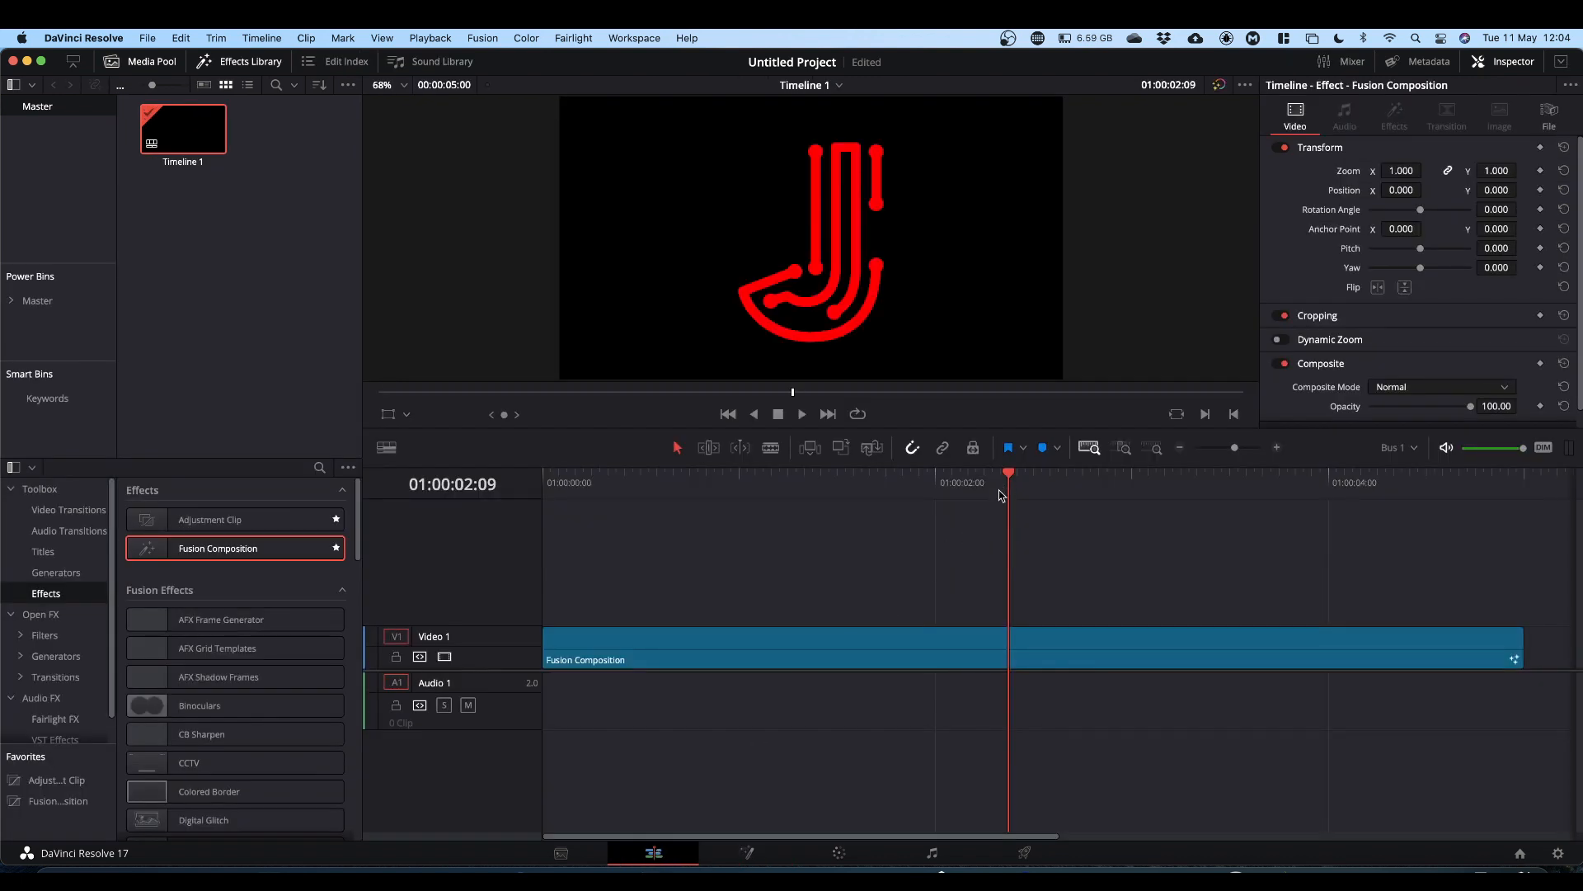
pyautogui.moveTo(1013, 475); pyautogui.dragTo(523, 528)
pyautogui.press('space')
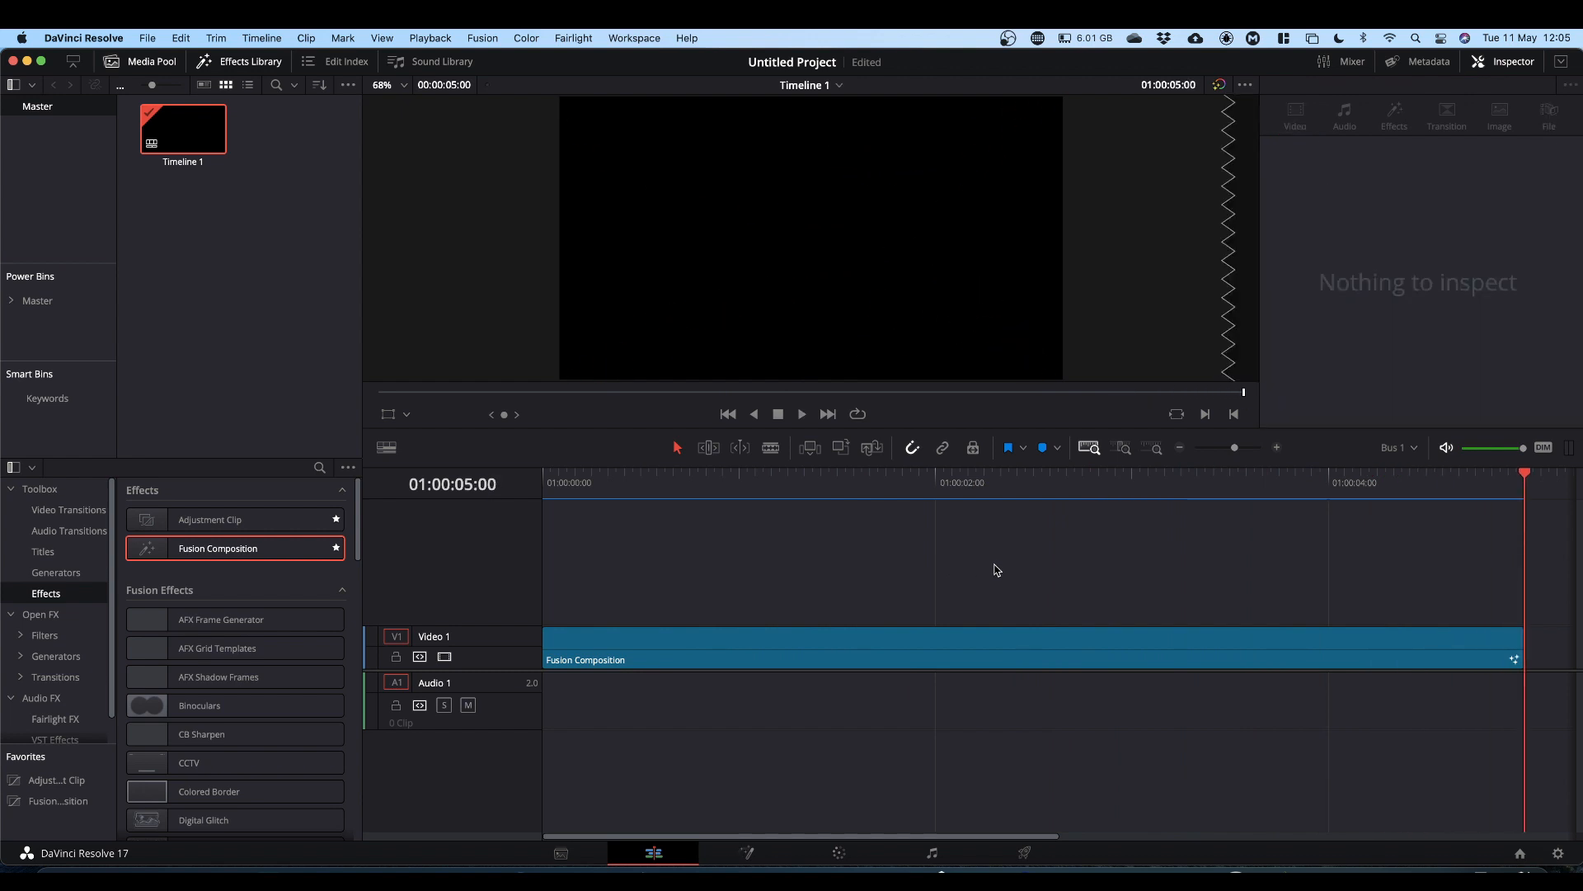
pyautogui.press('cmd+/')
pyautogui.press('space')
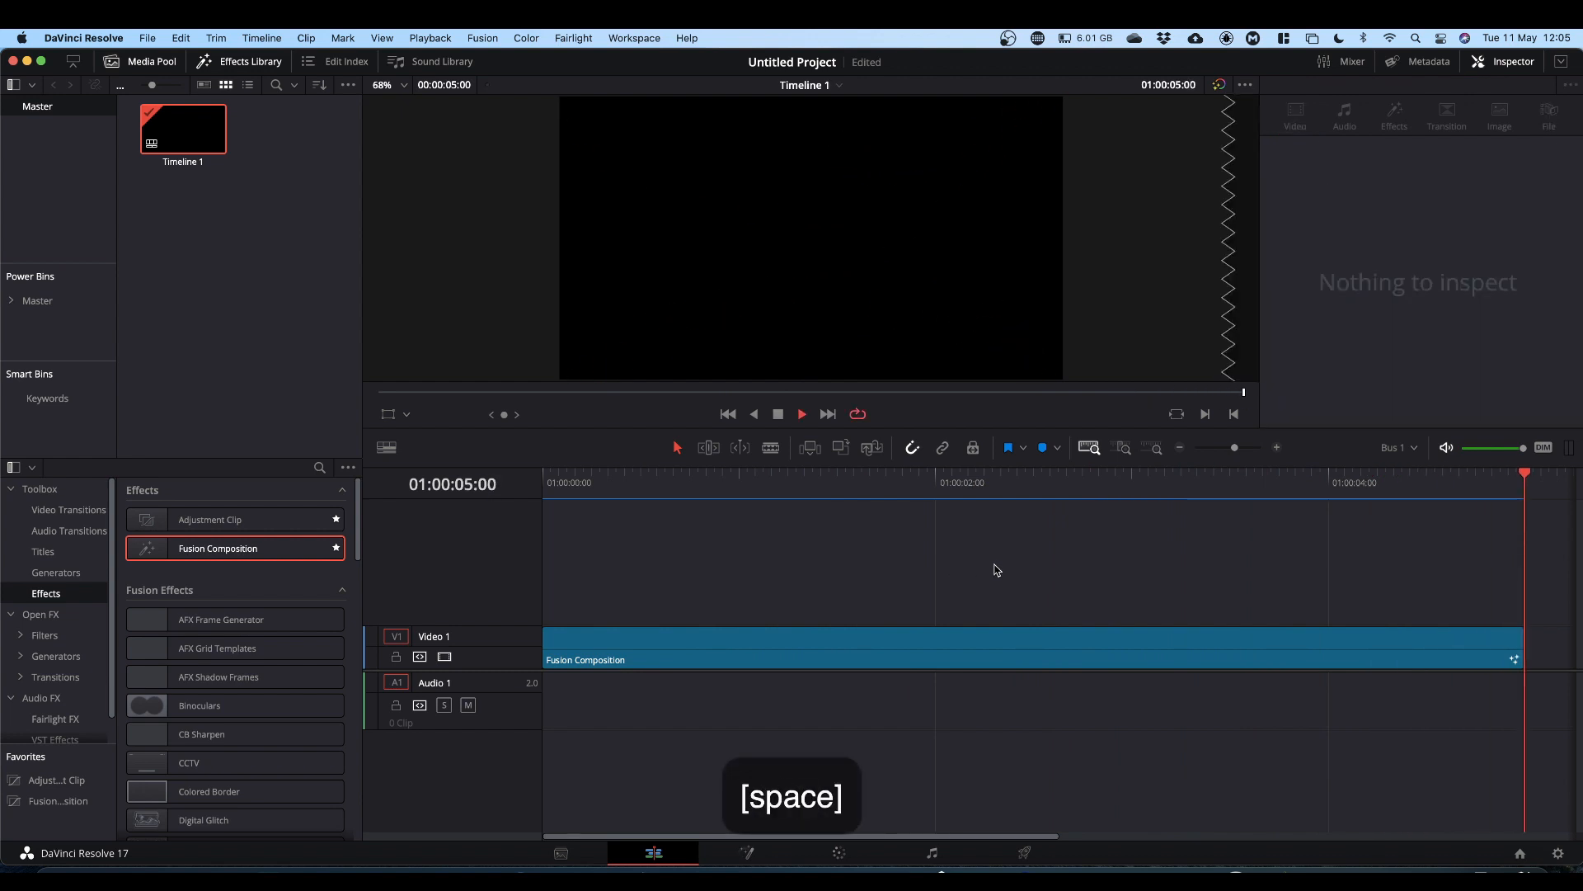
pyautogui.press('space')
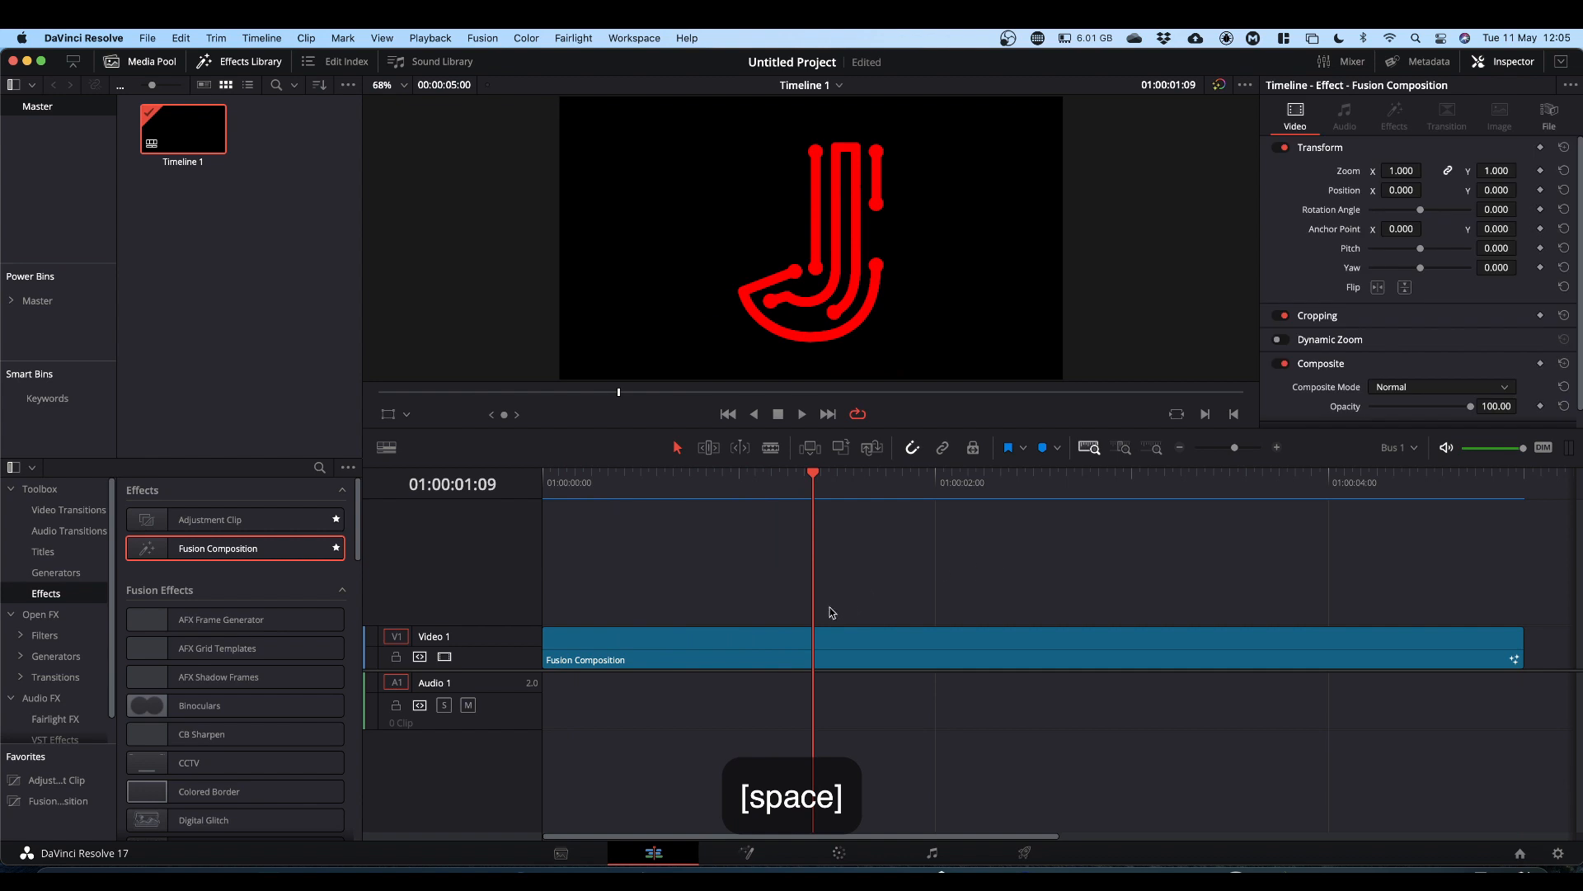
# Step: Select the Fusion Composition clip, set its Zoom to 0.330 and Position to -748, -330, and preview it
pyautogui.click(706, 644)
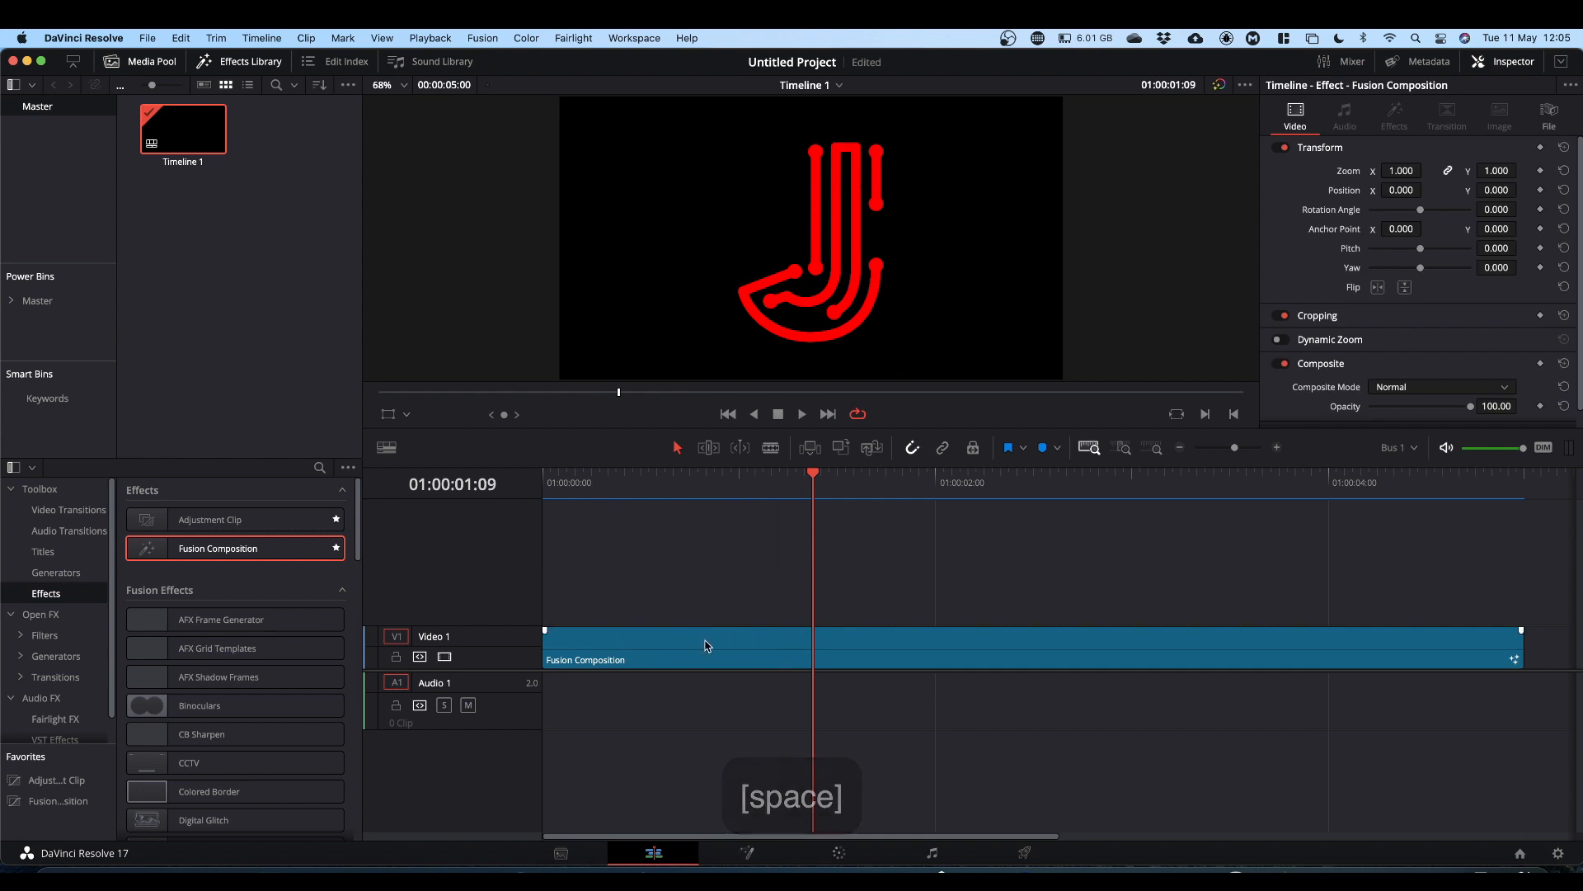
pyautogui.click(713, 645)
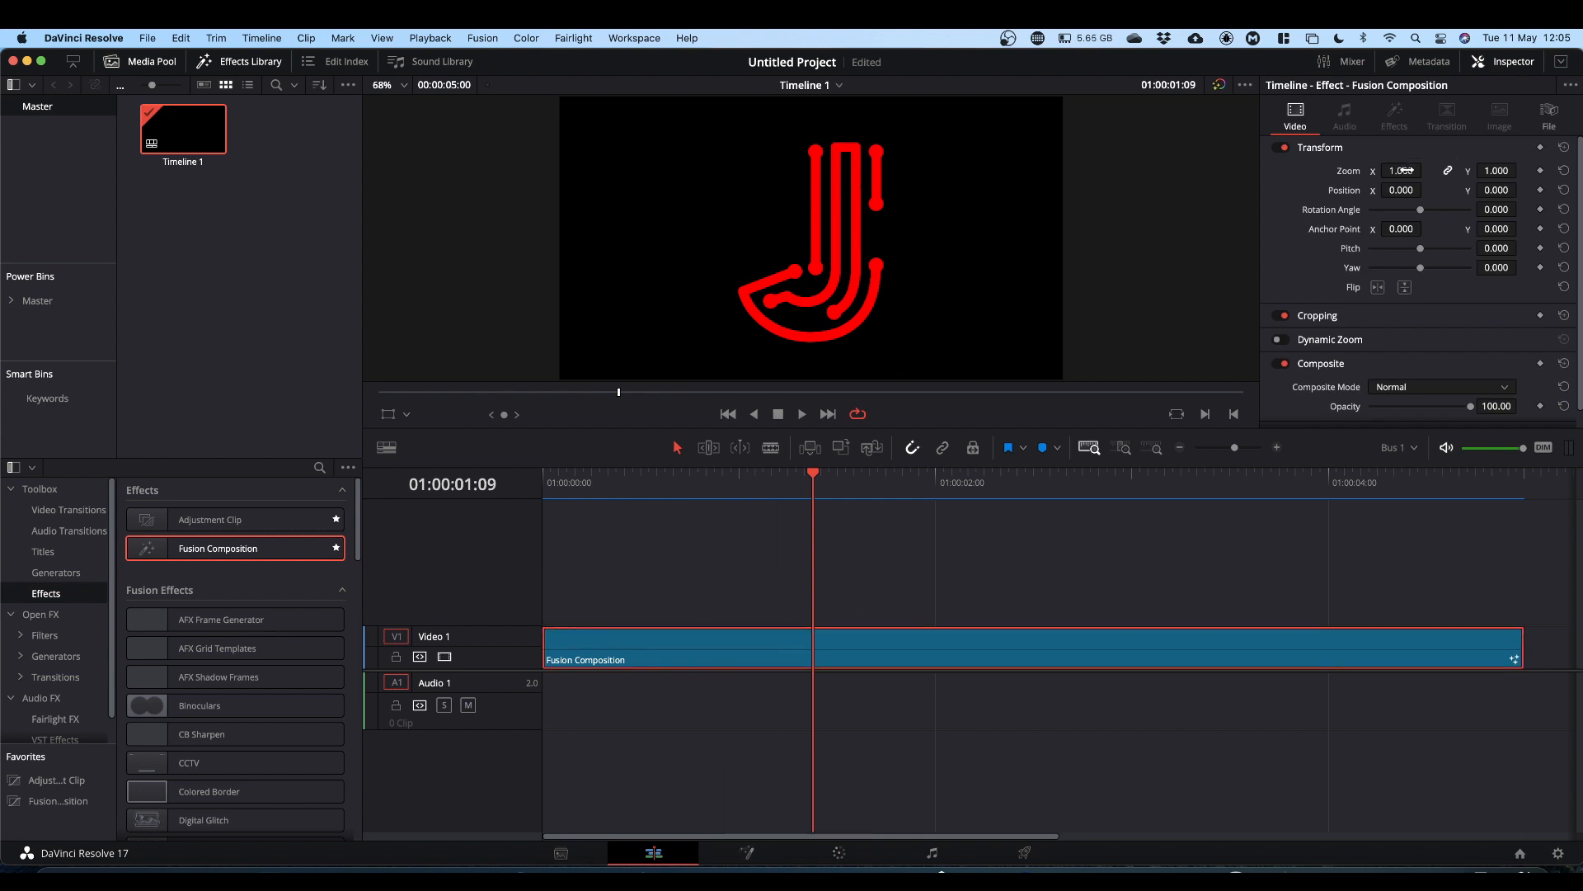
pyautogui.moveTo(1396, 171); pyautogui.dragTo(1499, 190)
pyautogui.press('space')
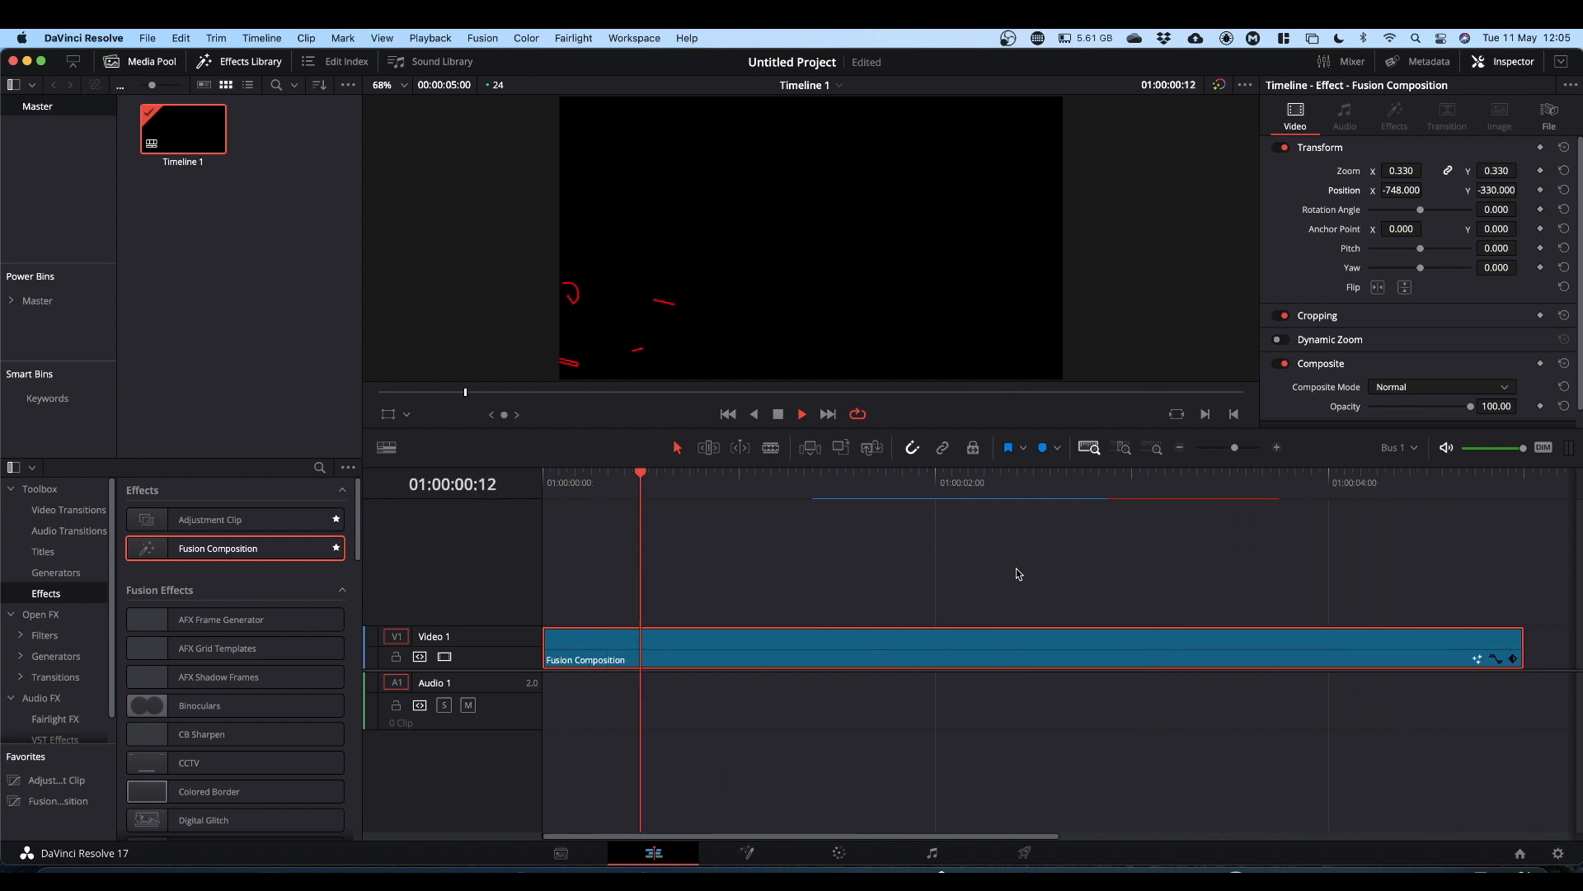
pyautogui.press('space')
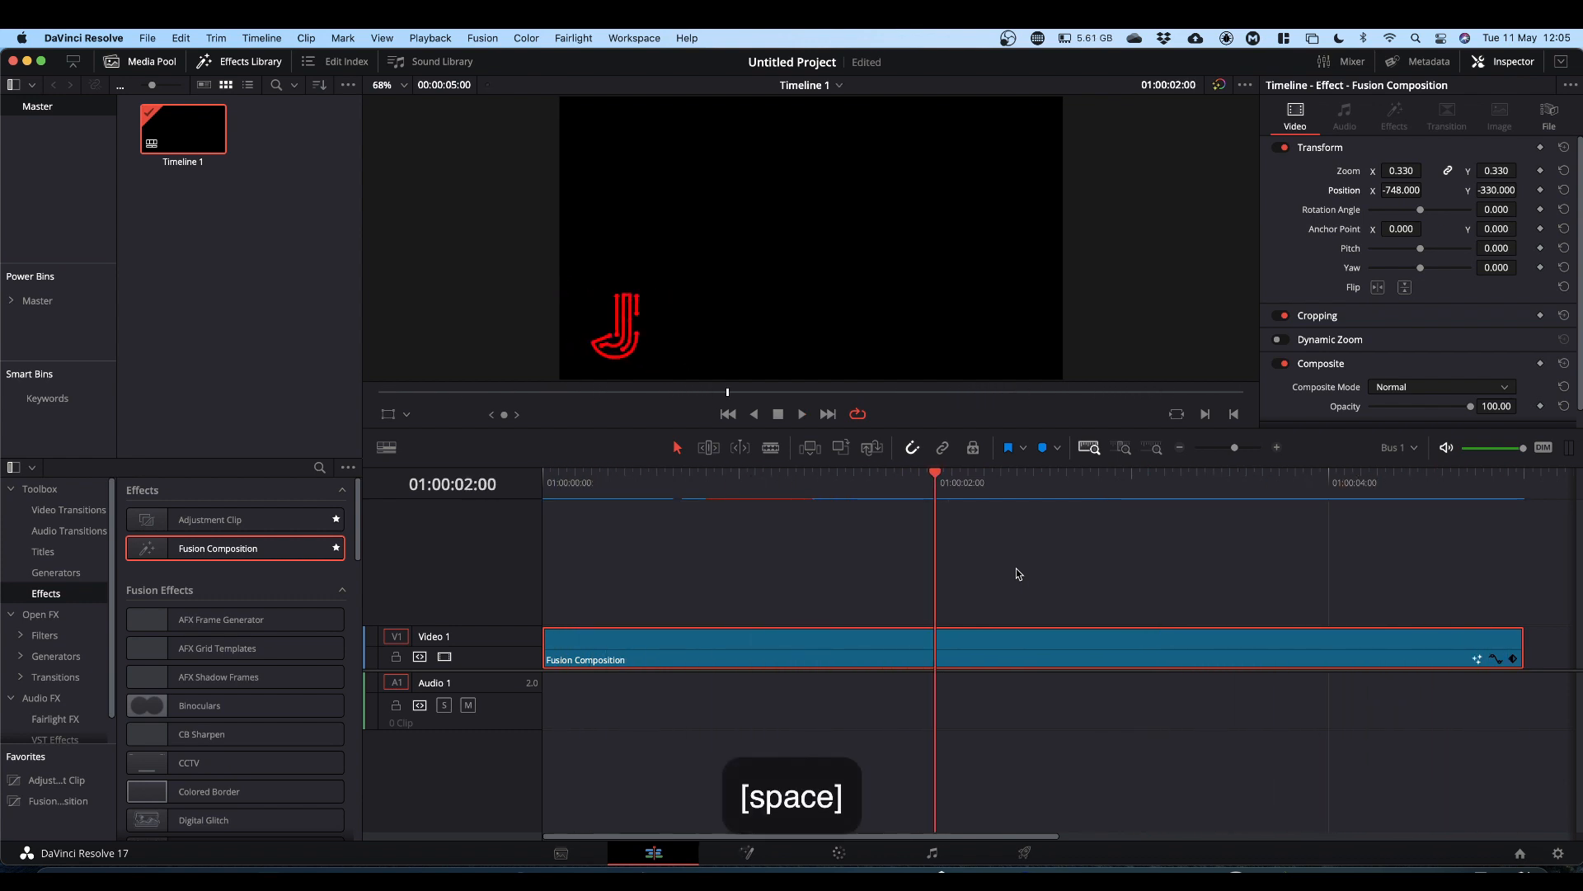